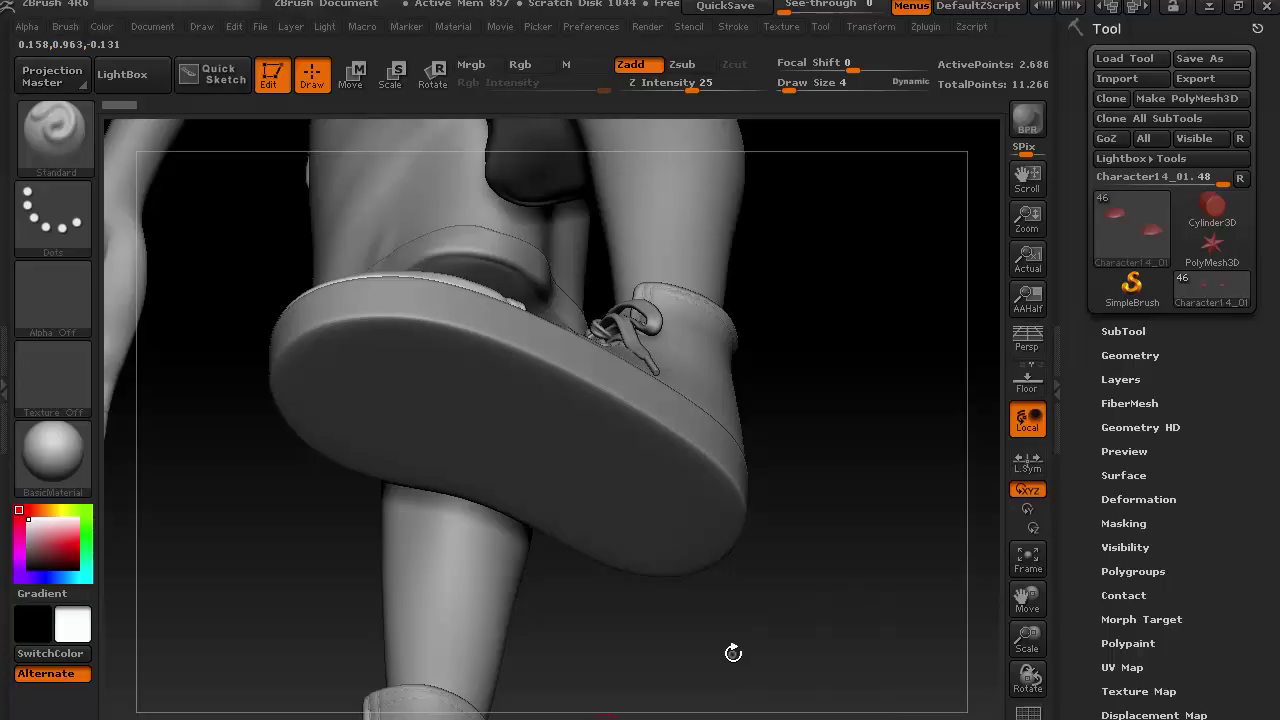
Review the sole reference images: adidas sole, shoe imprints, etnies sole and shoe marks.
key(alt+Tab)
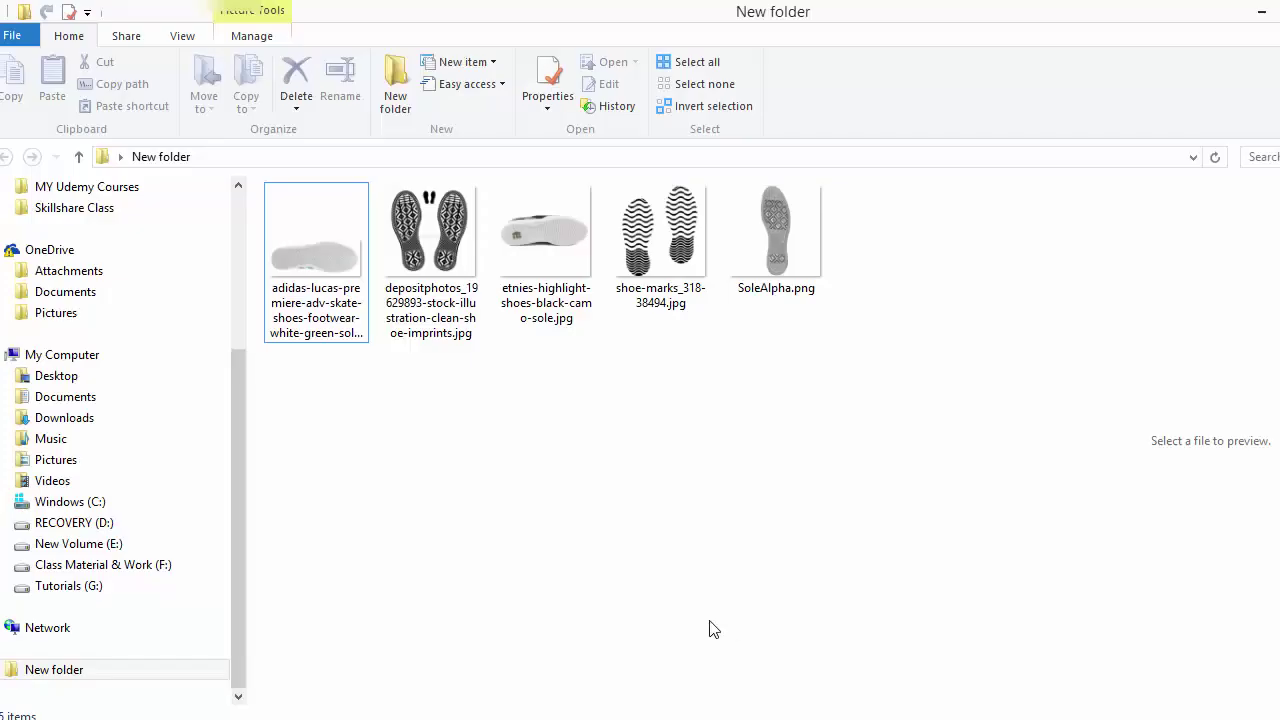
double_click(340, 265)
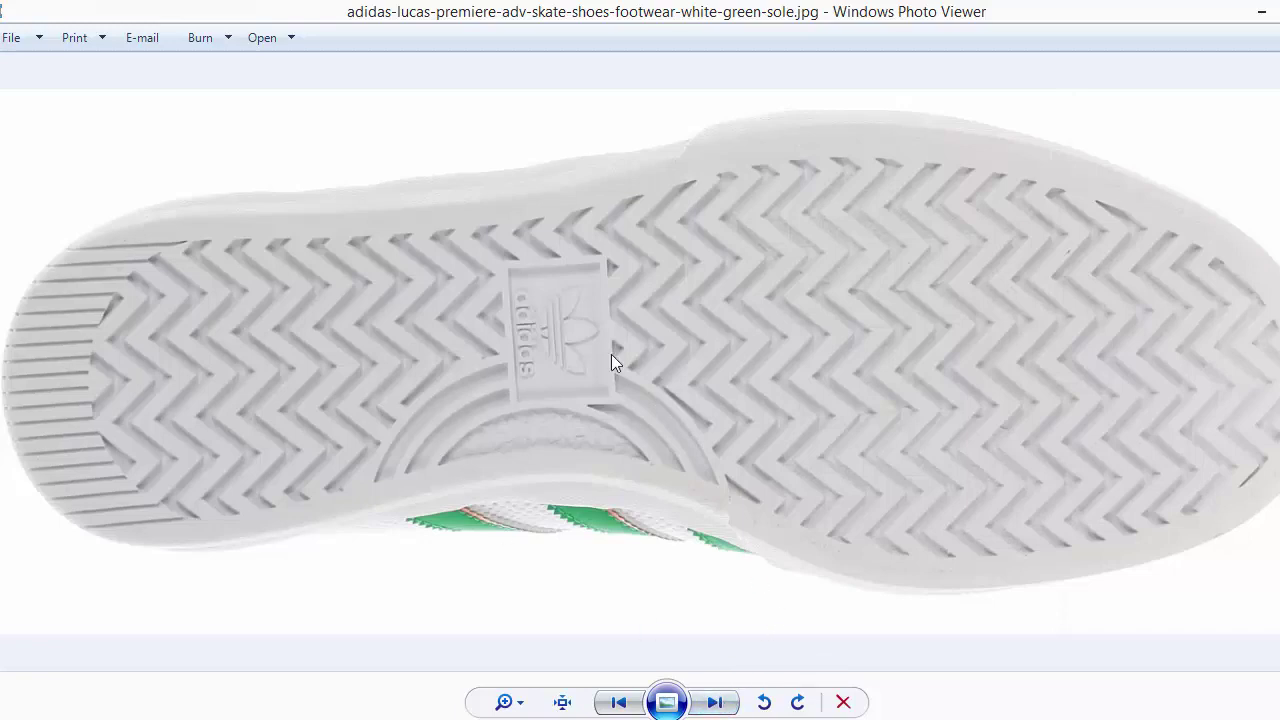
click(714, 703)
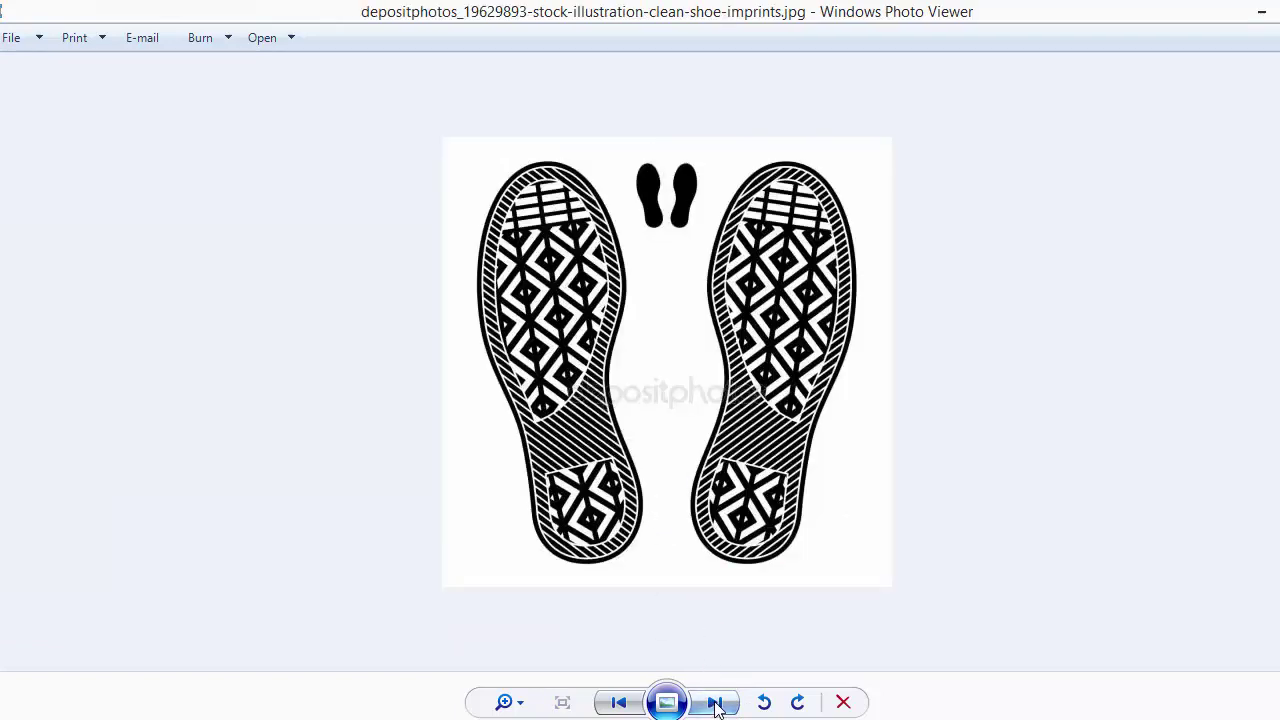
click(715, 703)
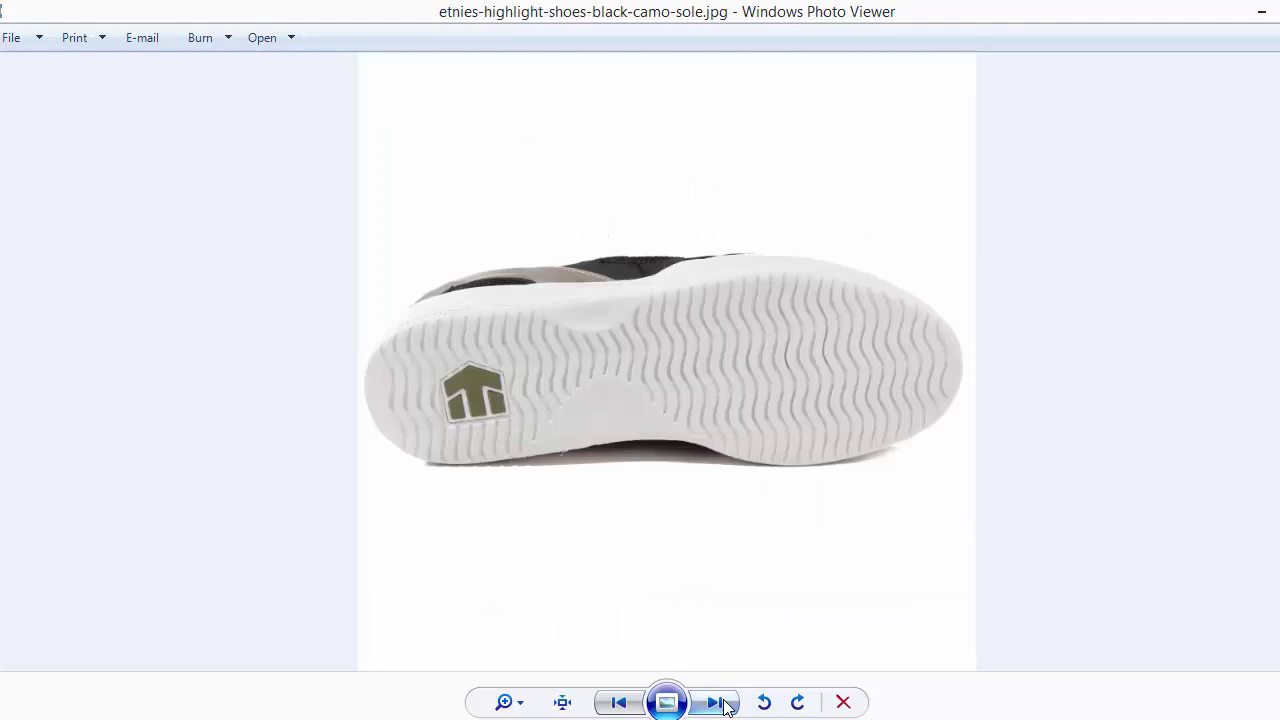
click(705, 700)
click(624, 684)
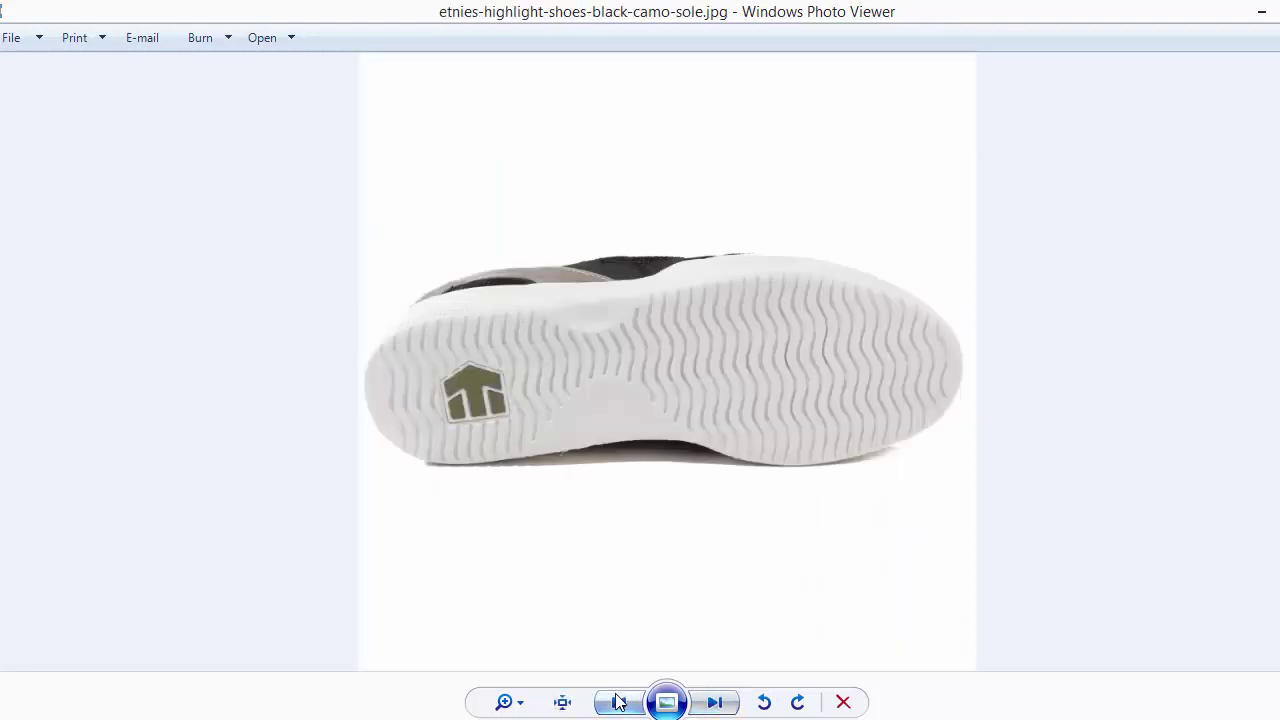
click(617, 703)
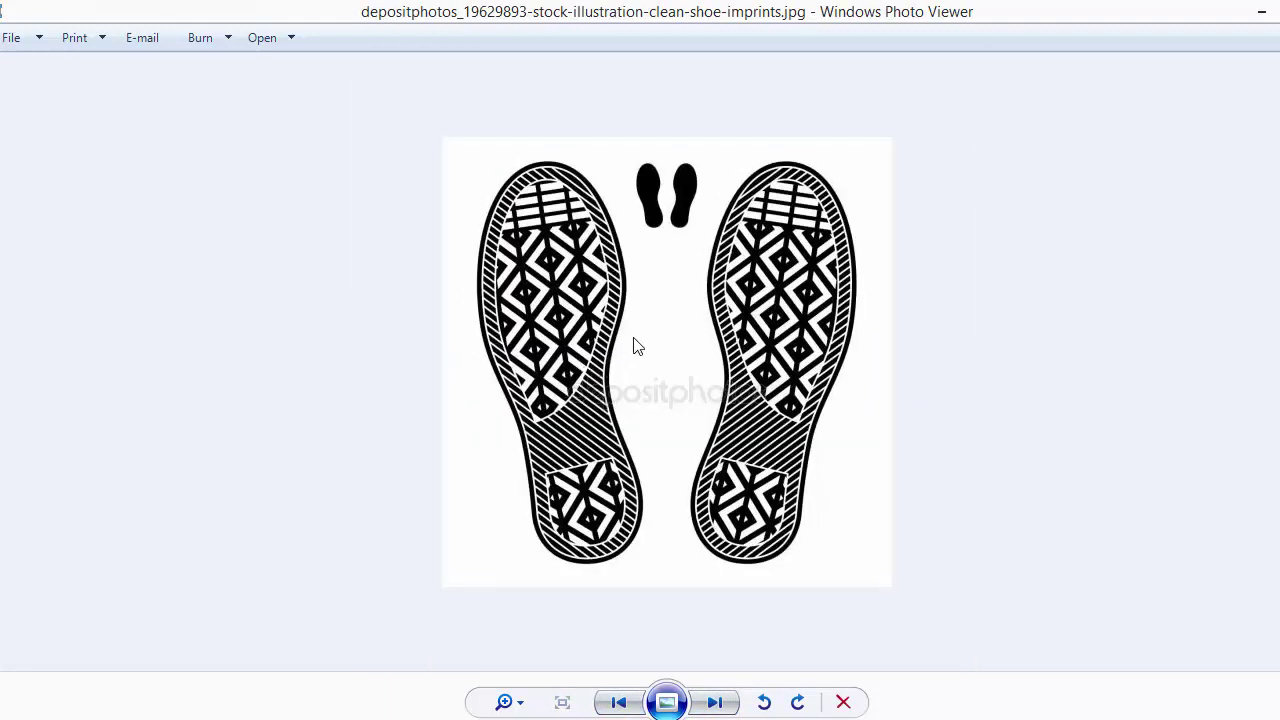
click(1263, 13)
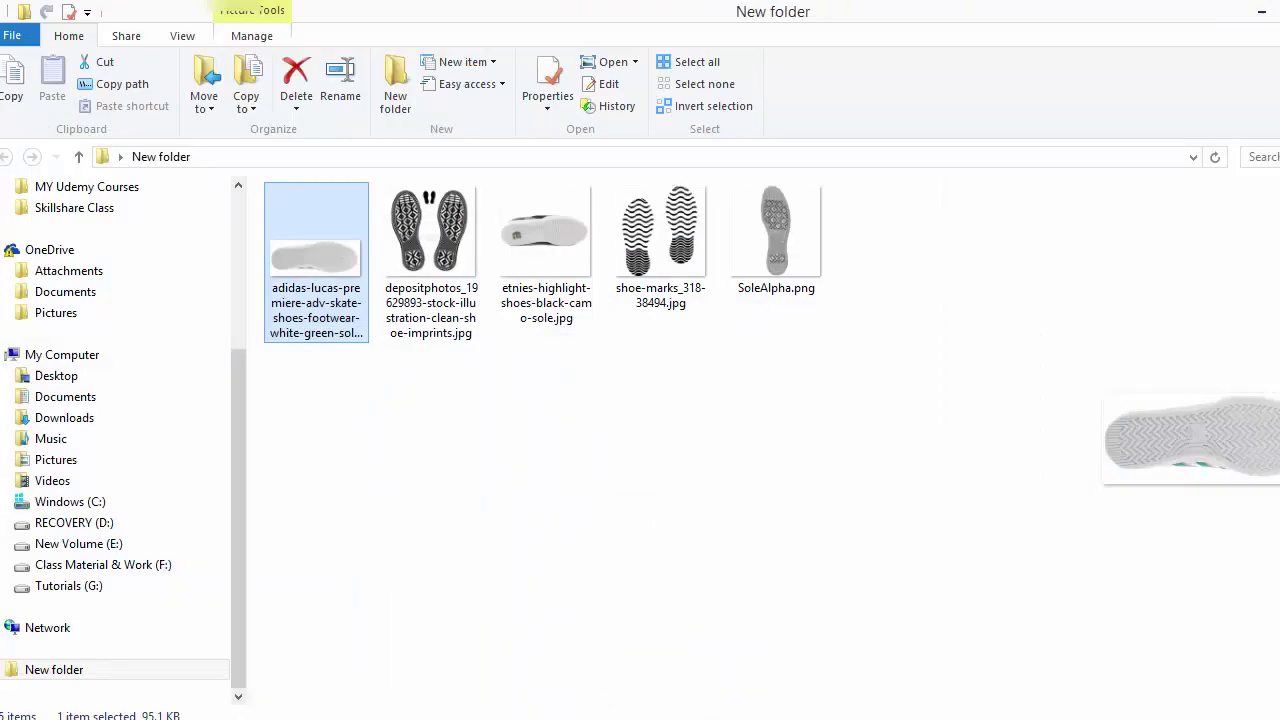
Make Character13 the active subtool, drop it to SDiv 1 and show its PolyFrame.
click(856, 712)
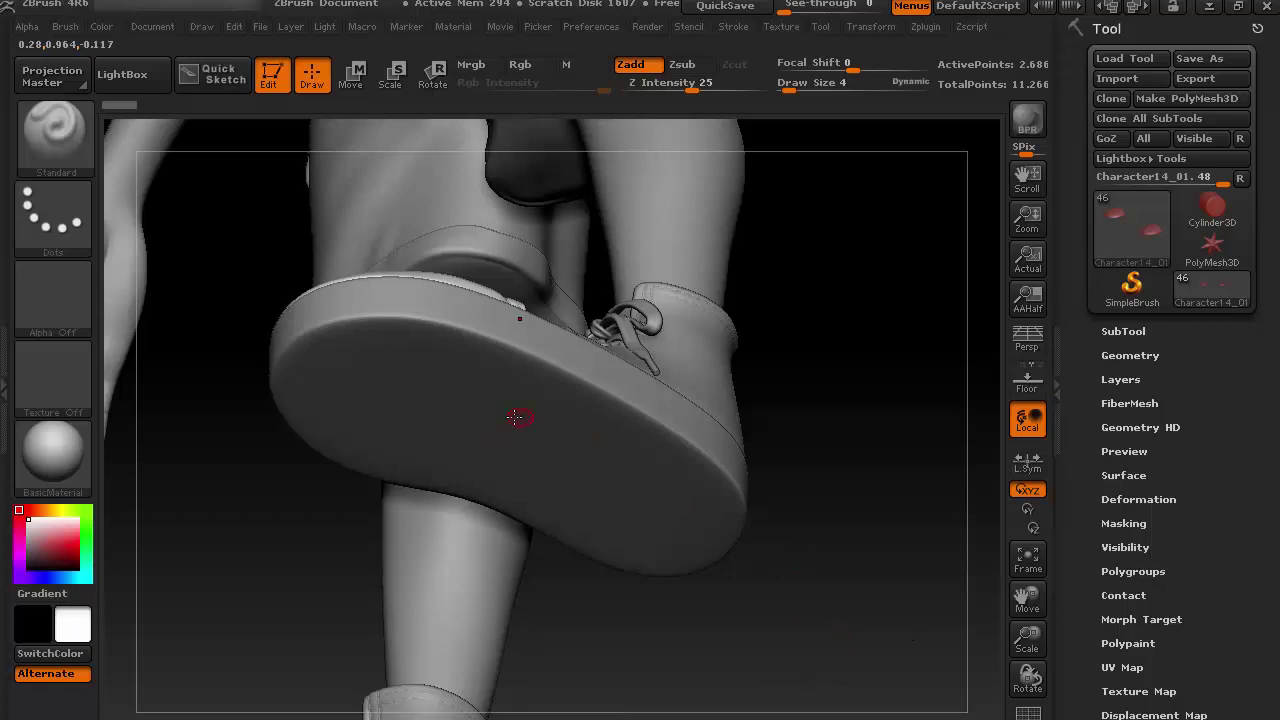
alt+click(452, 423)
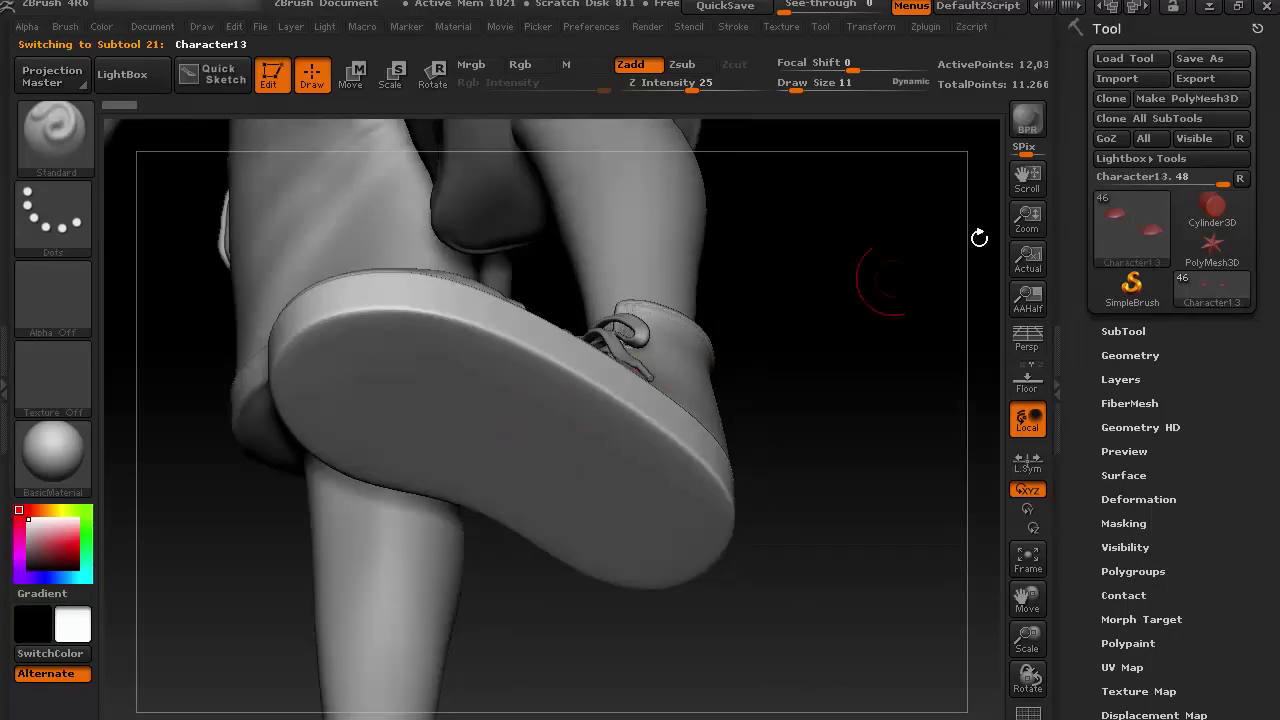
click(1113, 350)
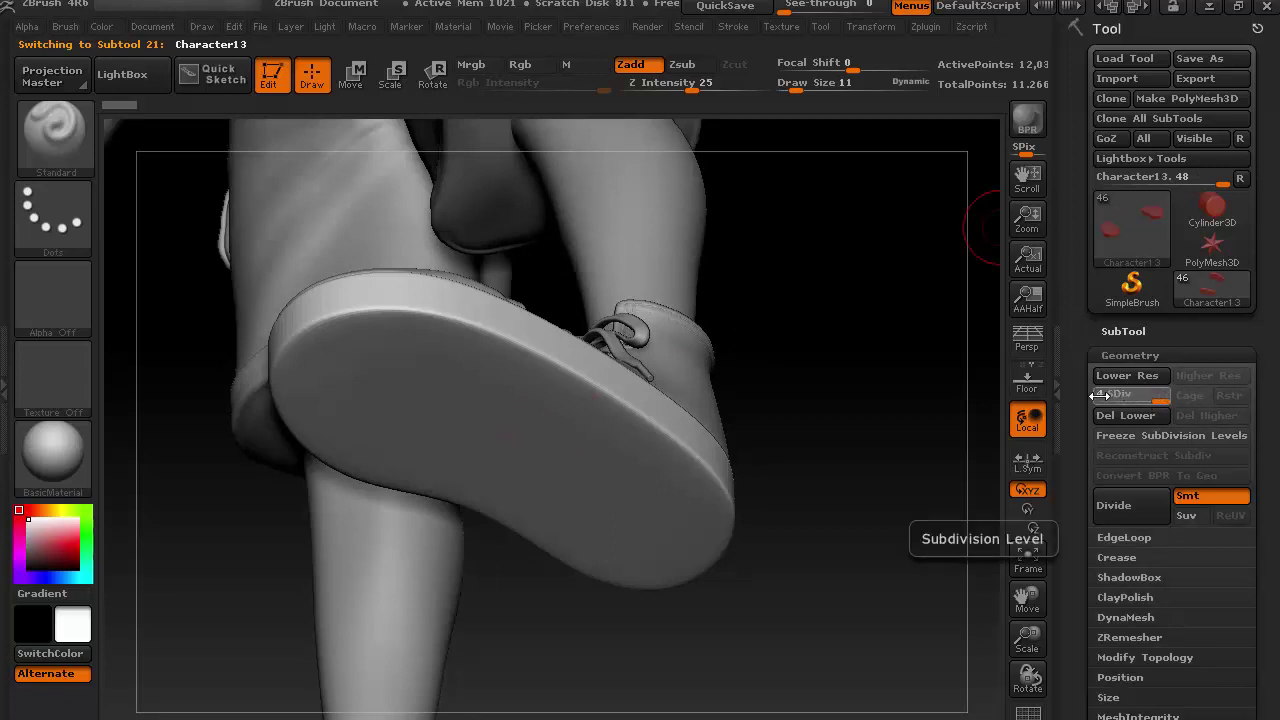
drag(1100, 395, 1083, 397)
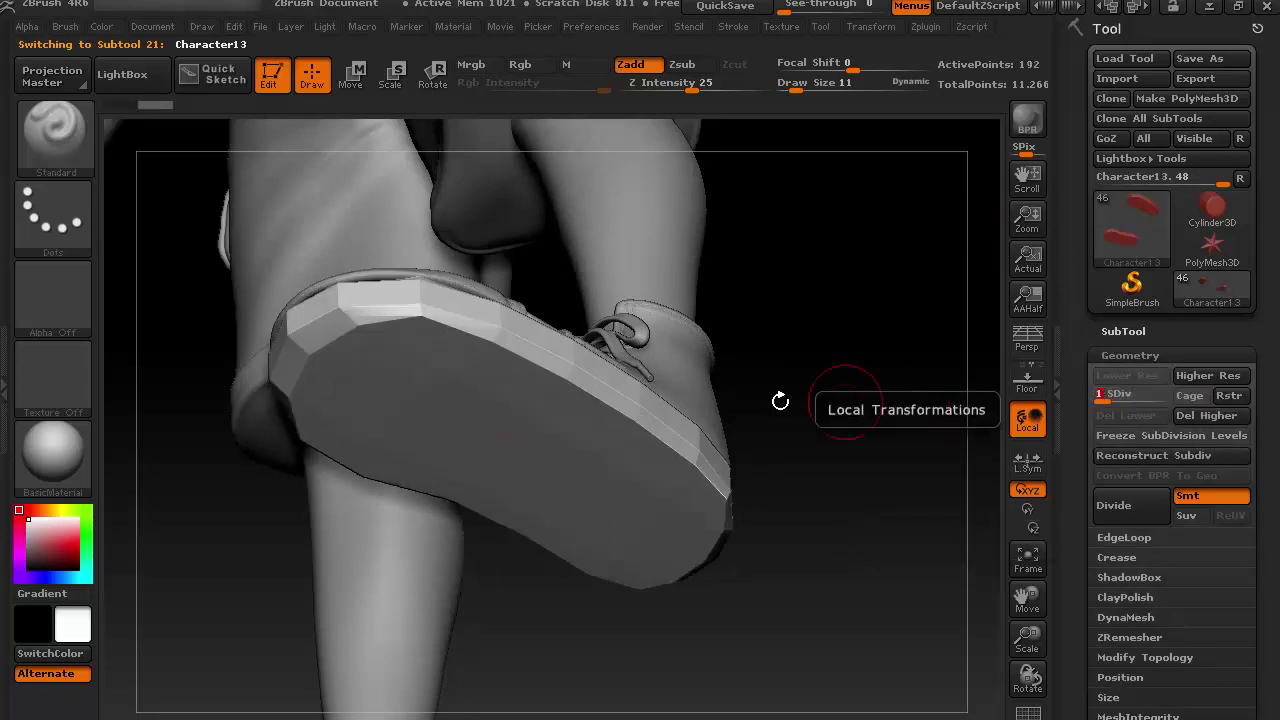
mouse_move(834, 360)
mouse_down()
mouse_move(847, 328)
mouse_move(790, 416)
mouse_move(337, 363)
mouse_up()
key(shift+f)
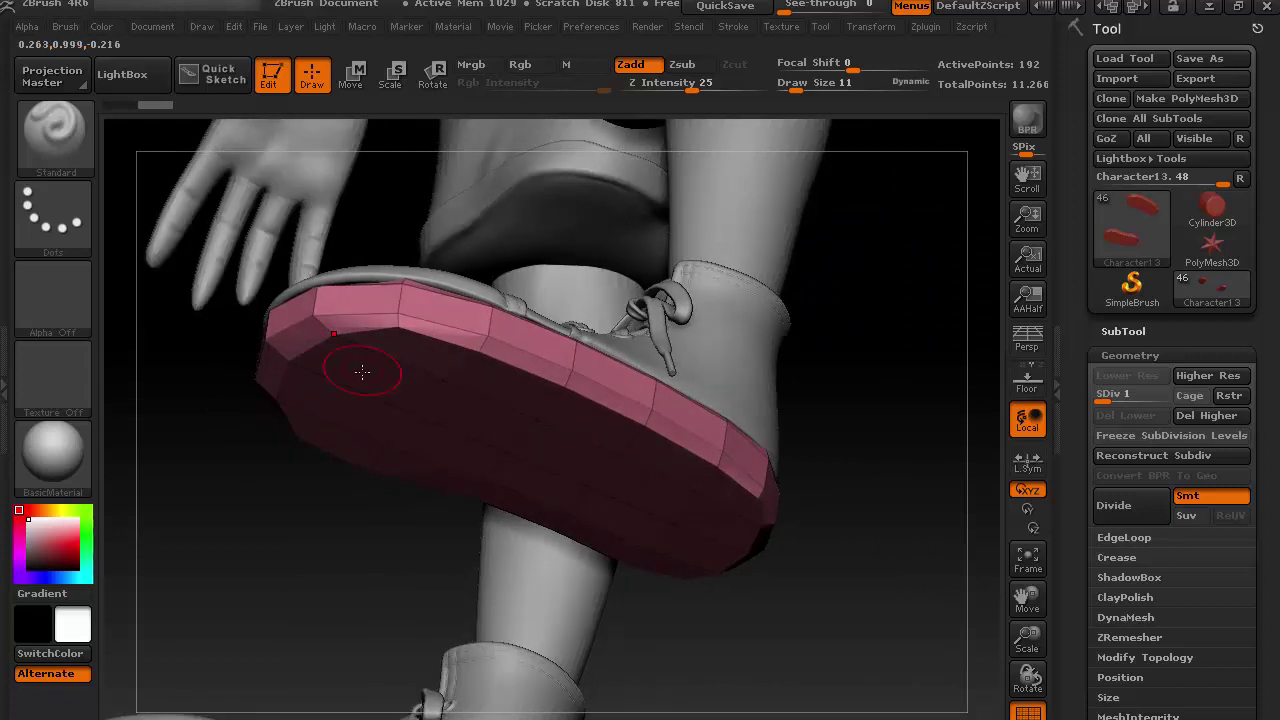
Divide the sole once with Ctrl+D and delete the lower subdivision level.
key(ctrl+d)
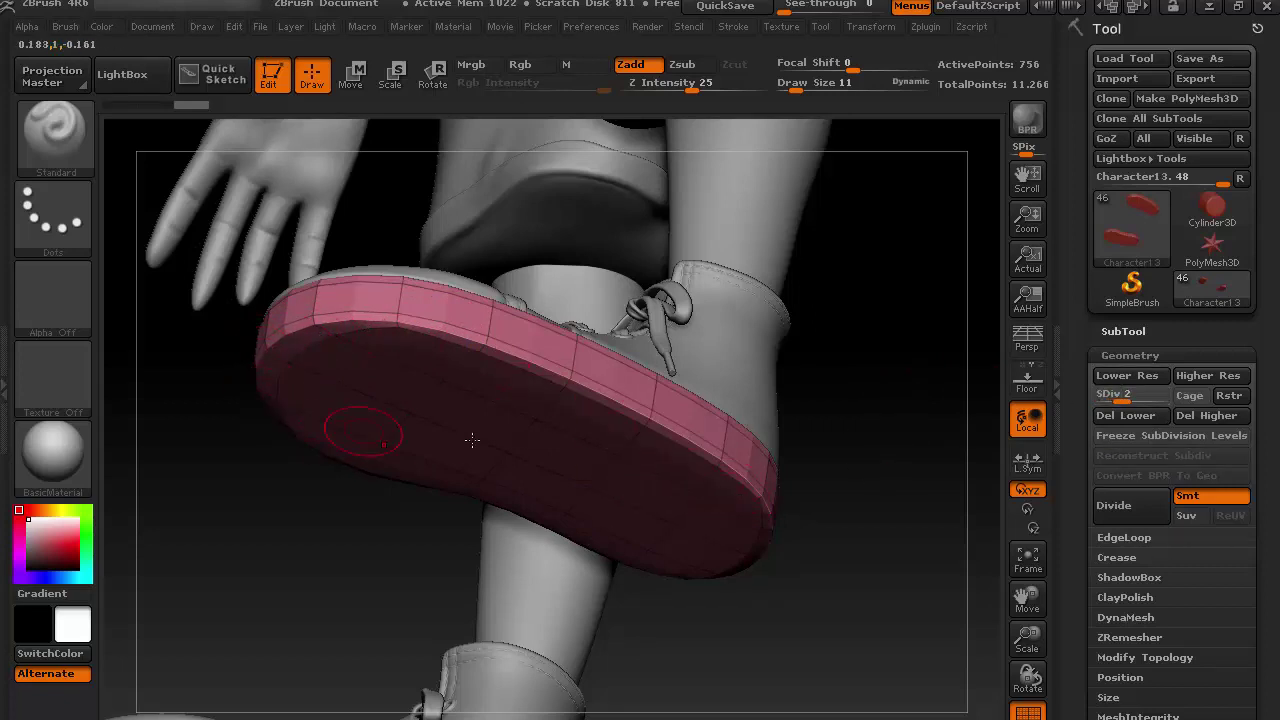
drag(1069, 405, 1069, 346)
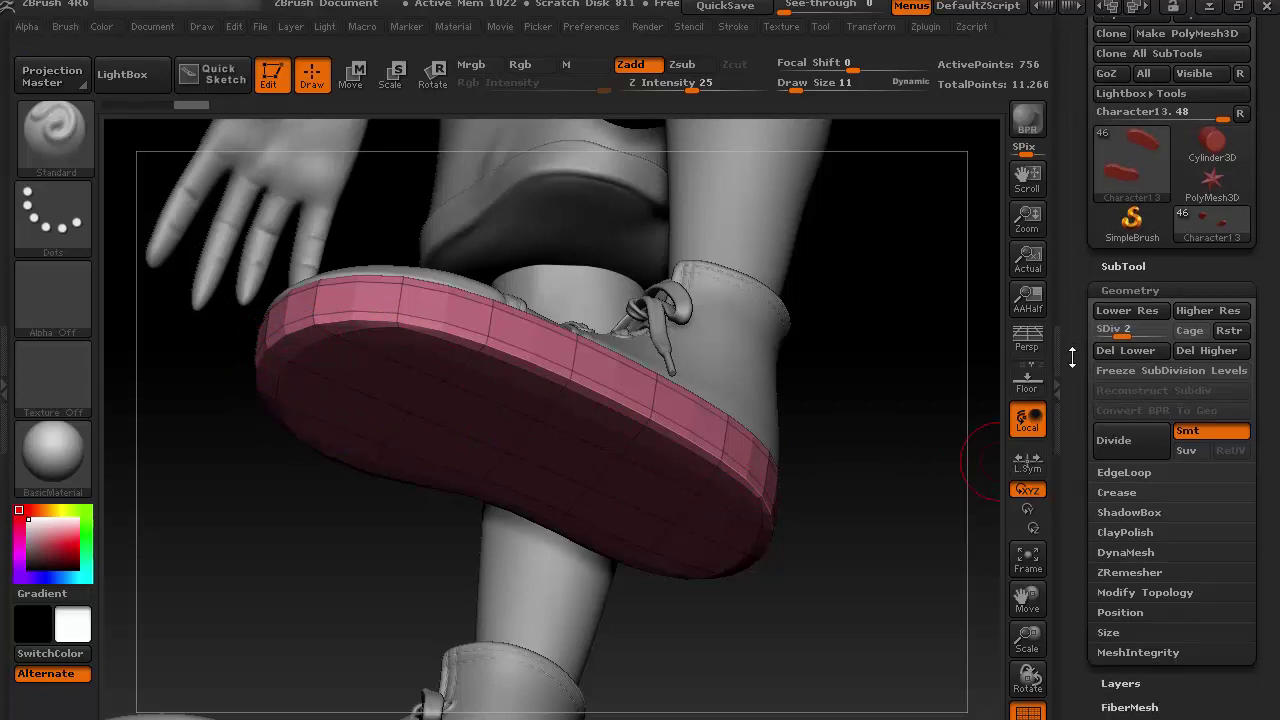
click(1125, 356)
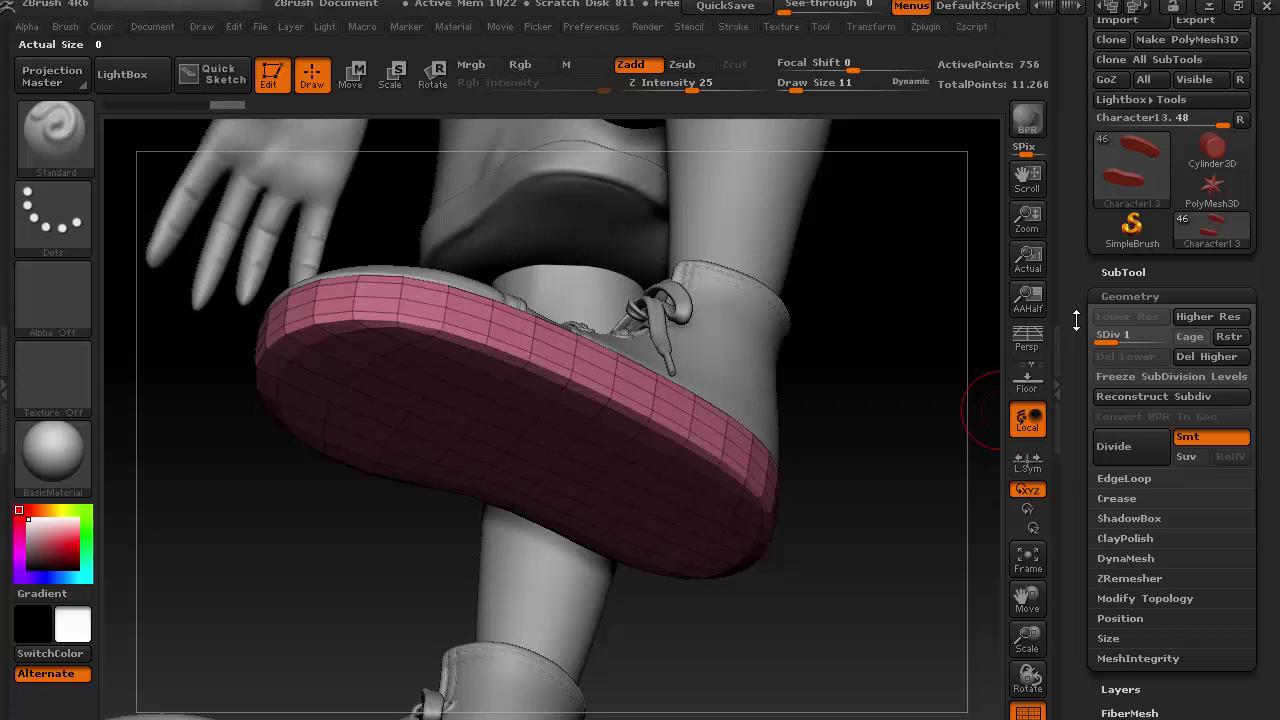
drag(1076, 253, 1076, 311)
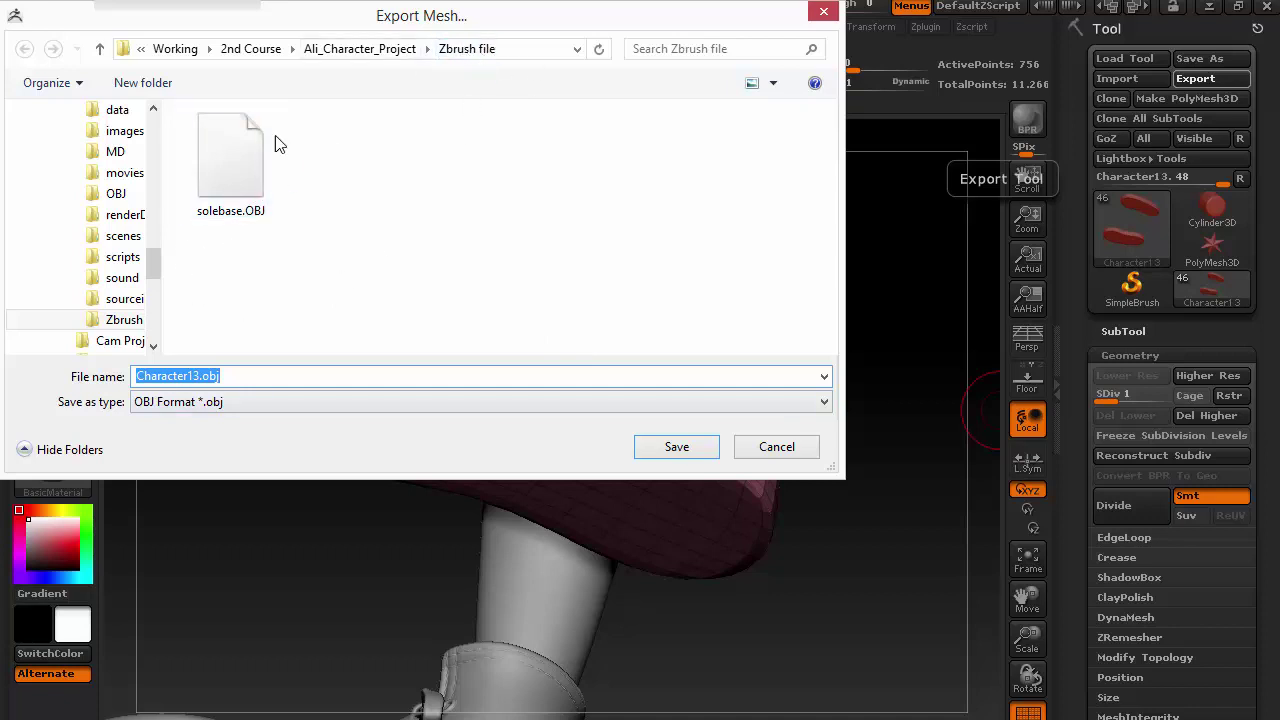
Overwrite solebase.OBJ in the Zbrush file folder with the exported sole mesh.
click(206, 222)
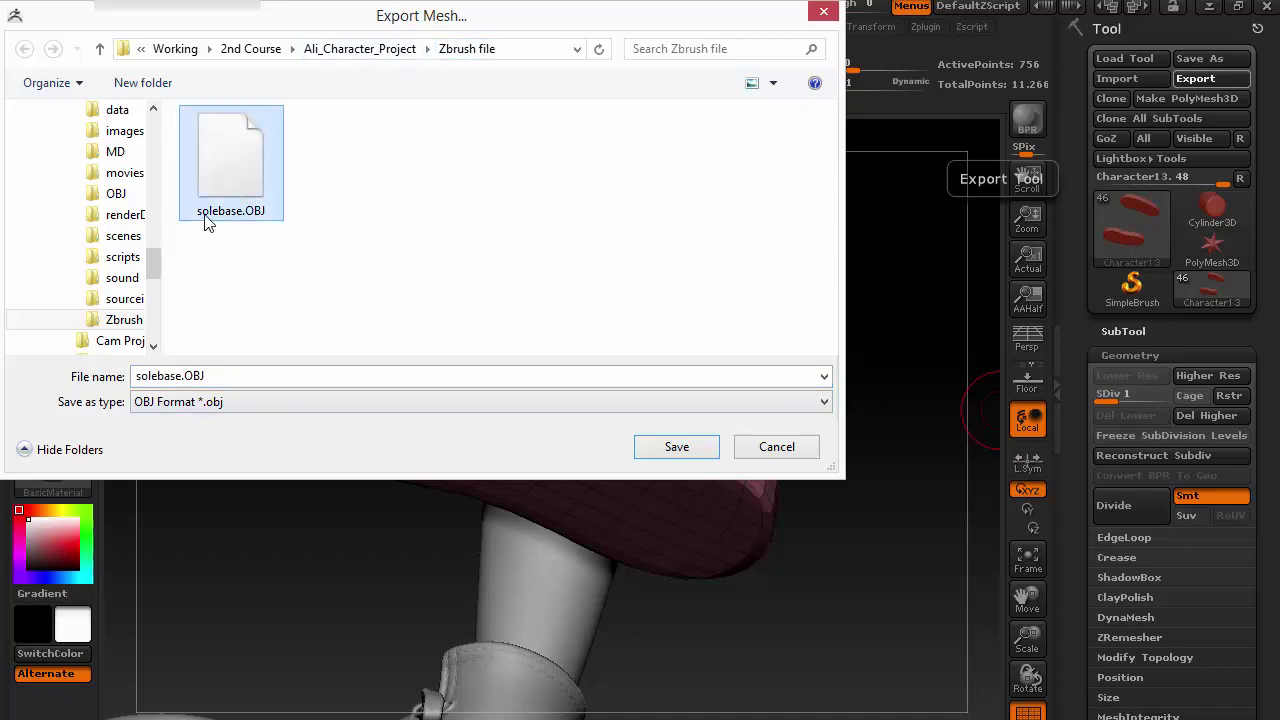
click(696, 445)
click(726, 382)
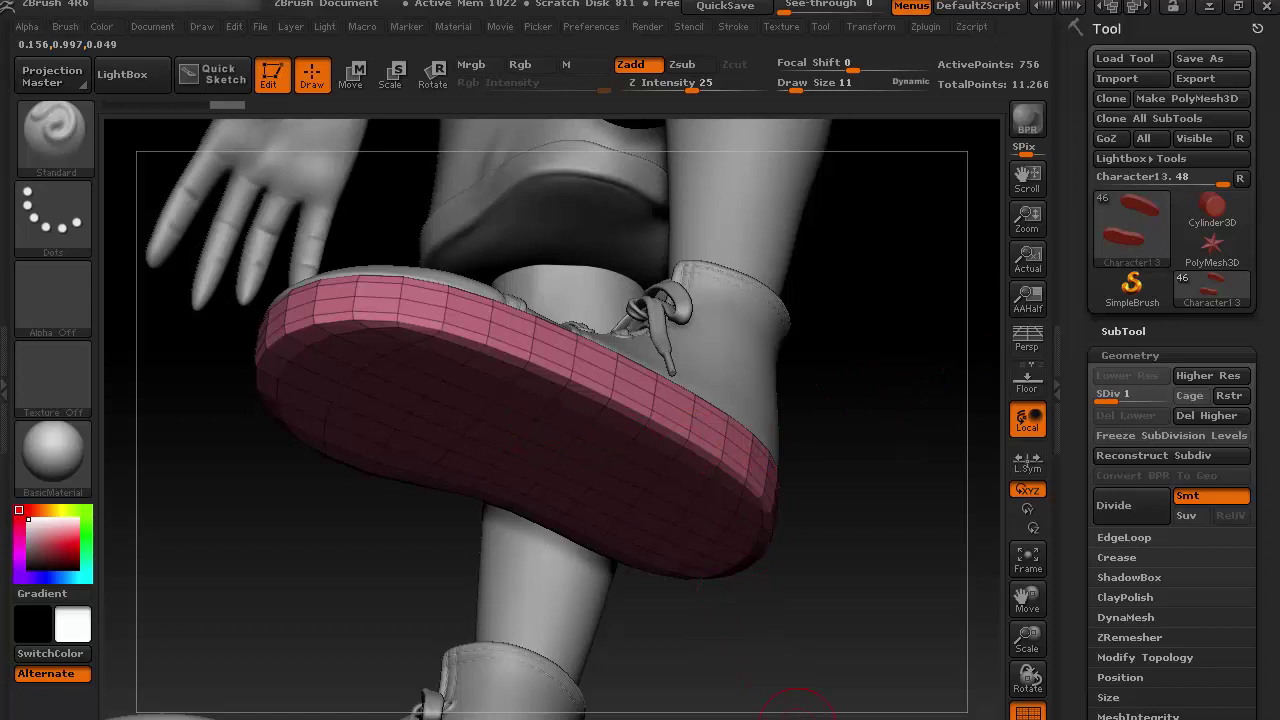
In Maya, import solebase.OBJ from the Zbrush file folder into the scene.
click(766, 691)
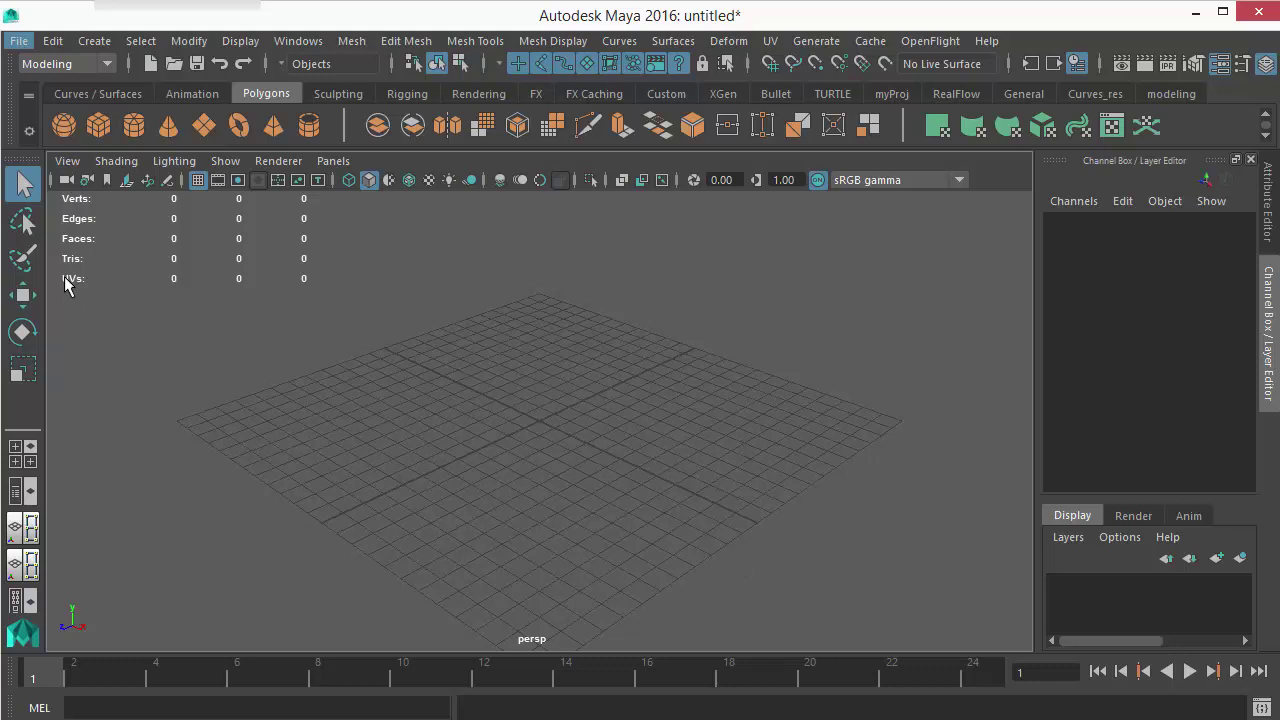
click(110, 284)
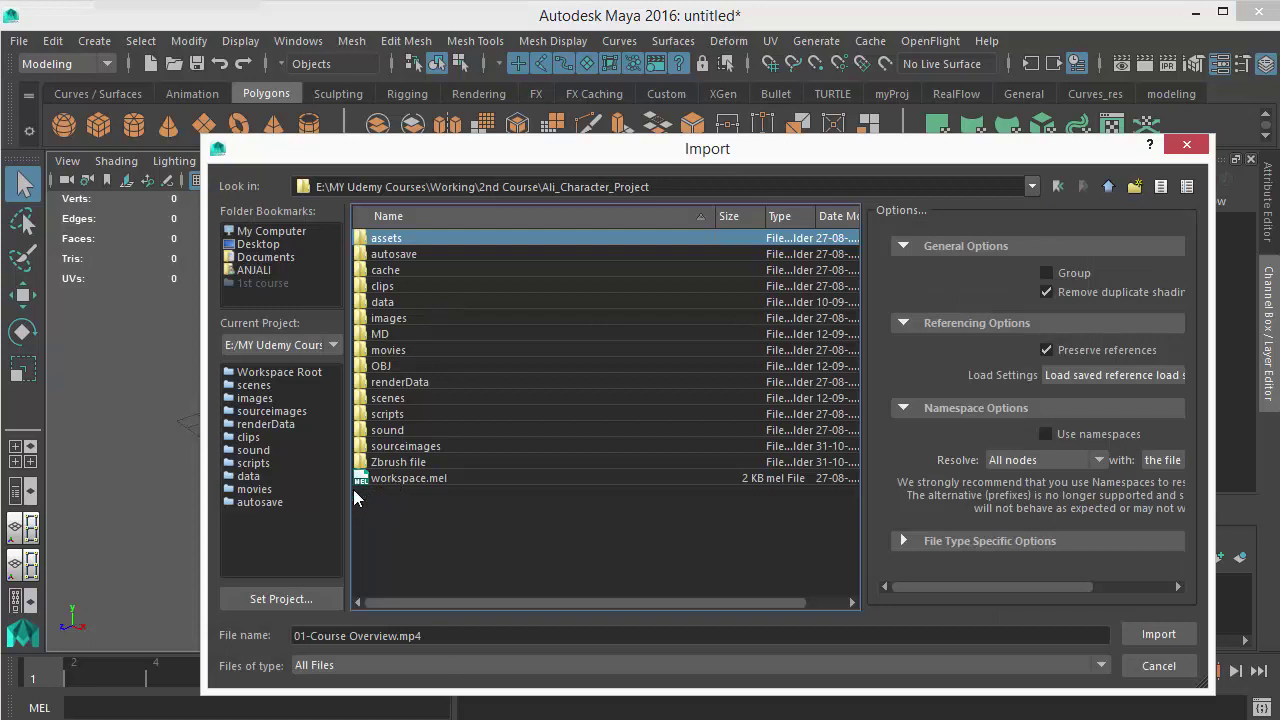
double_click(398, 462)
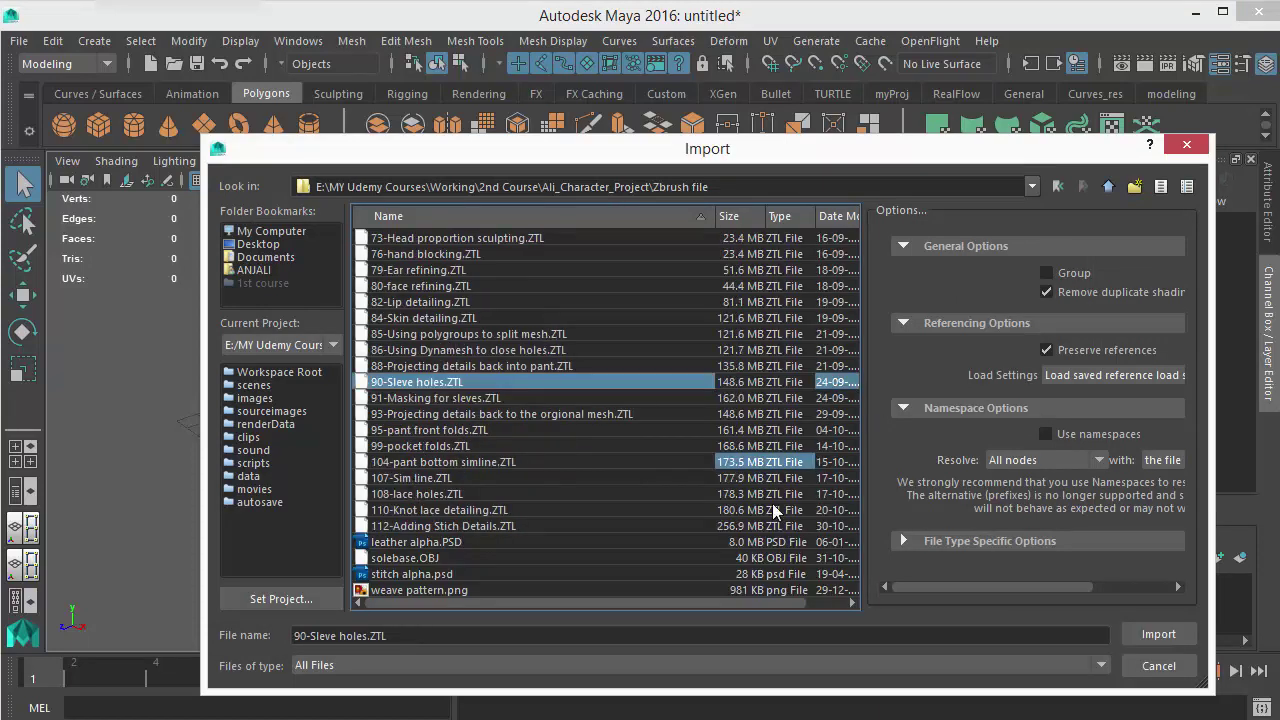
click(440, 560)
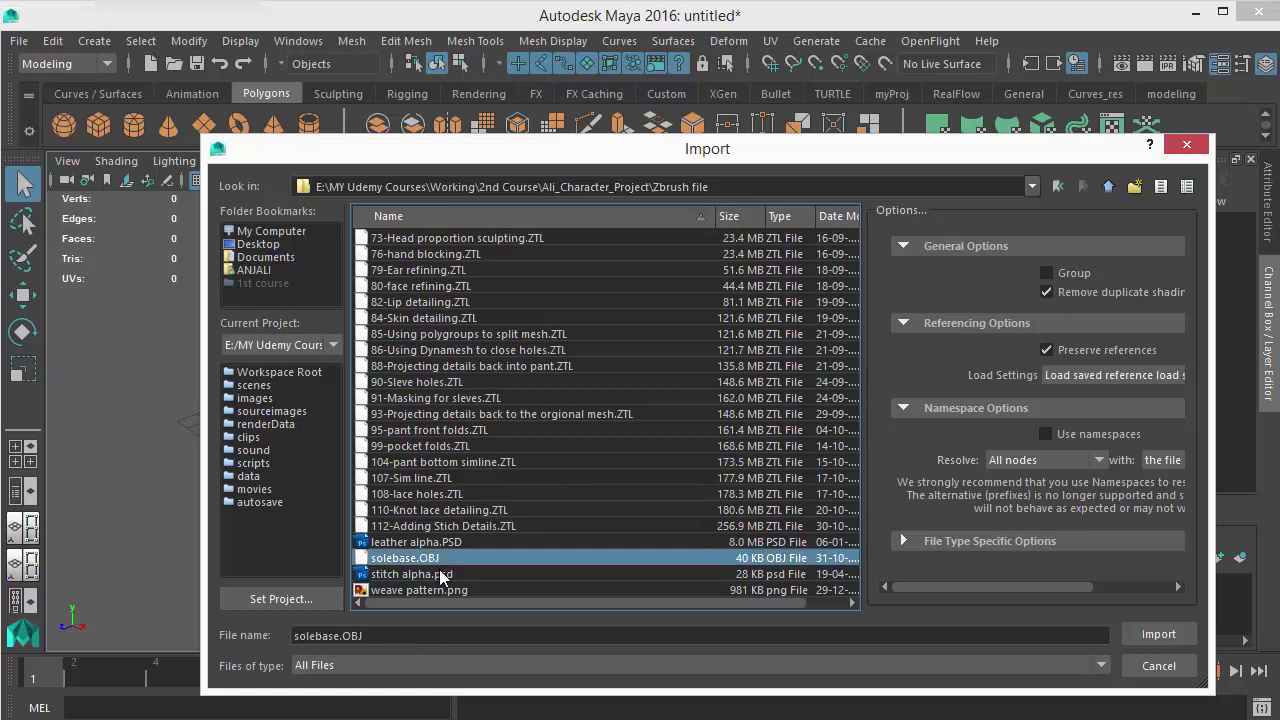
click(1150, 636)
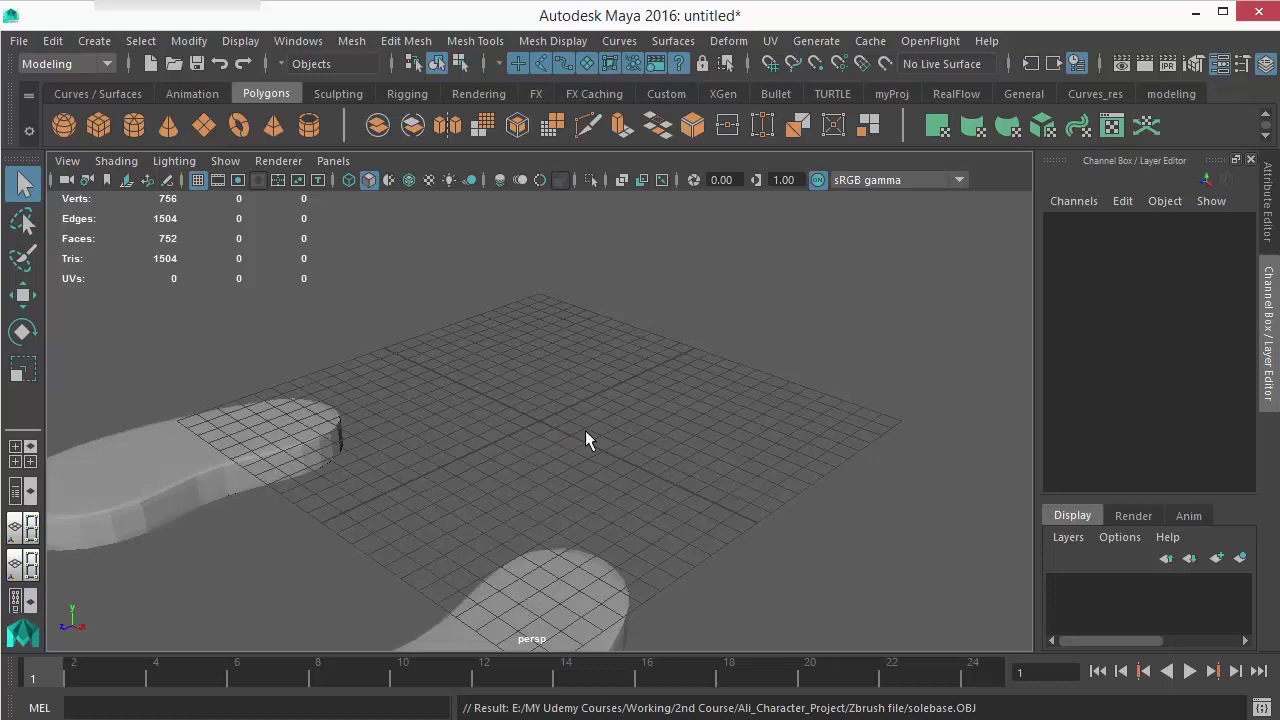
alt+drag(618, 440, 484, 425)
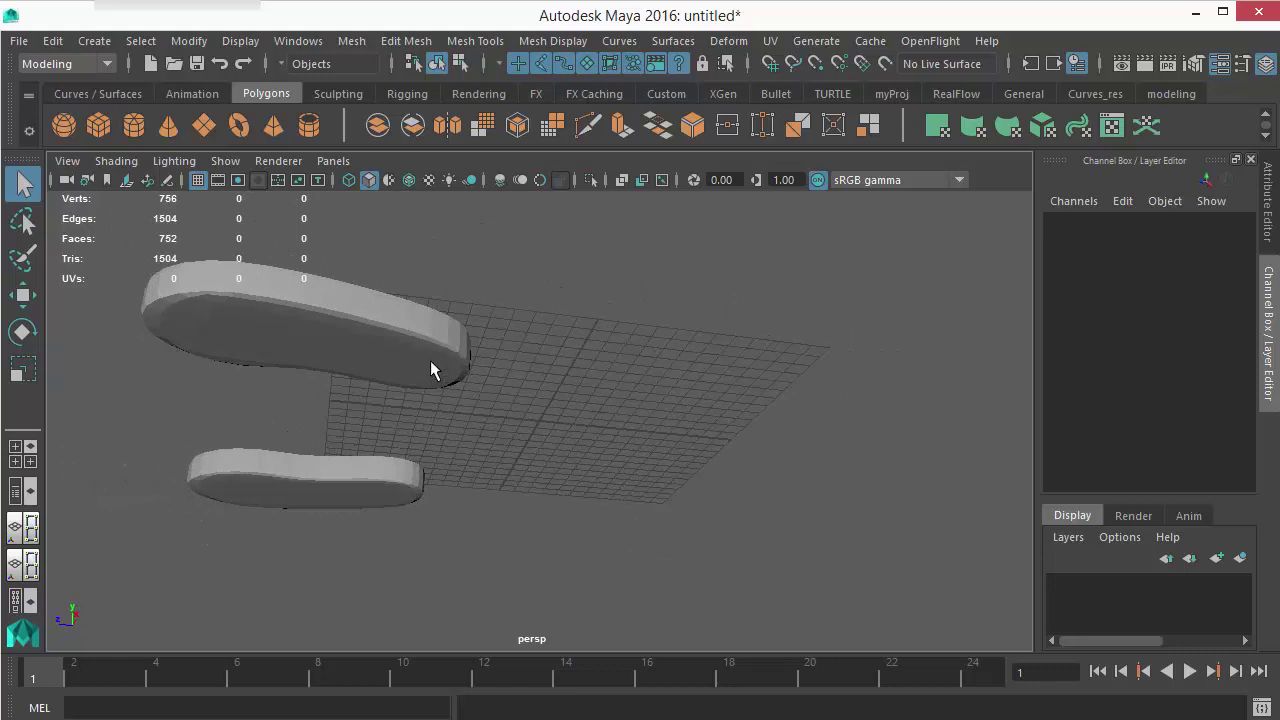
click(460, 372)
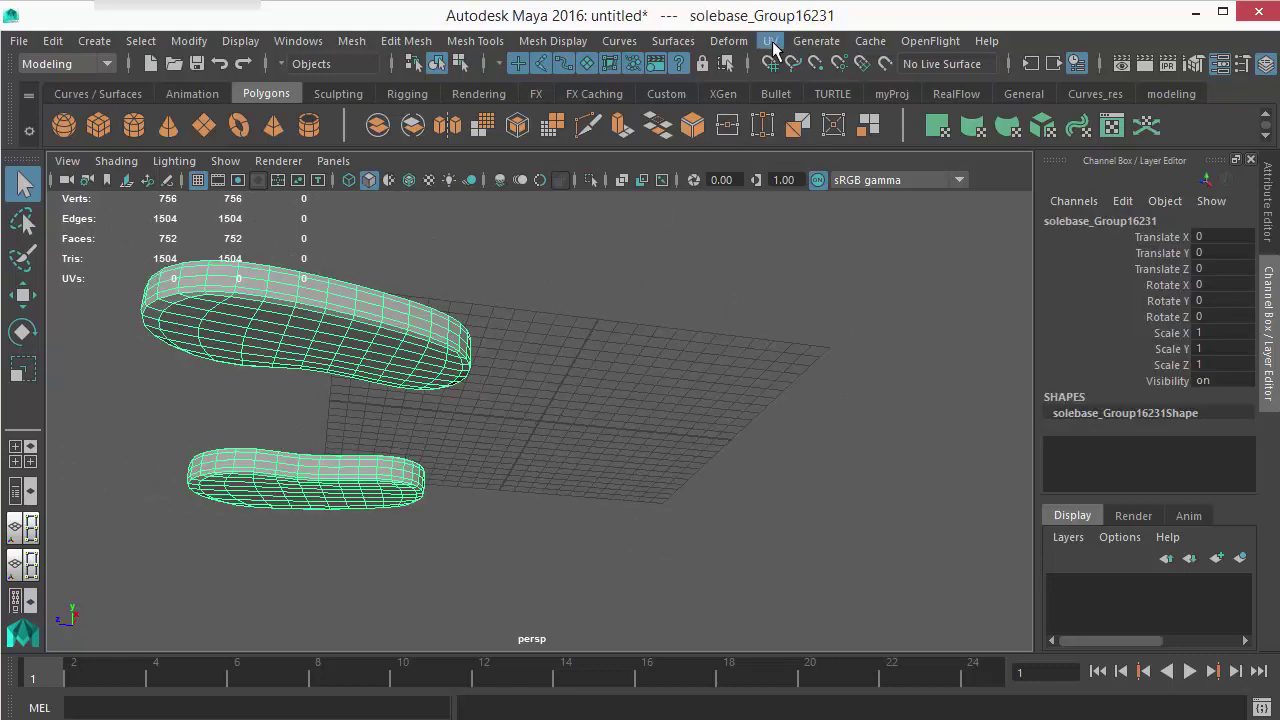
key(Escape)
click(770, 41)
click(805, 66)
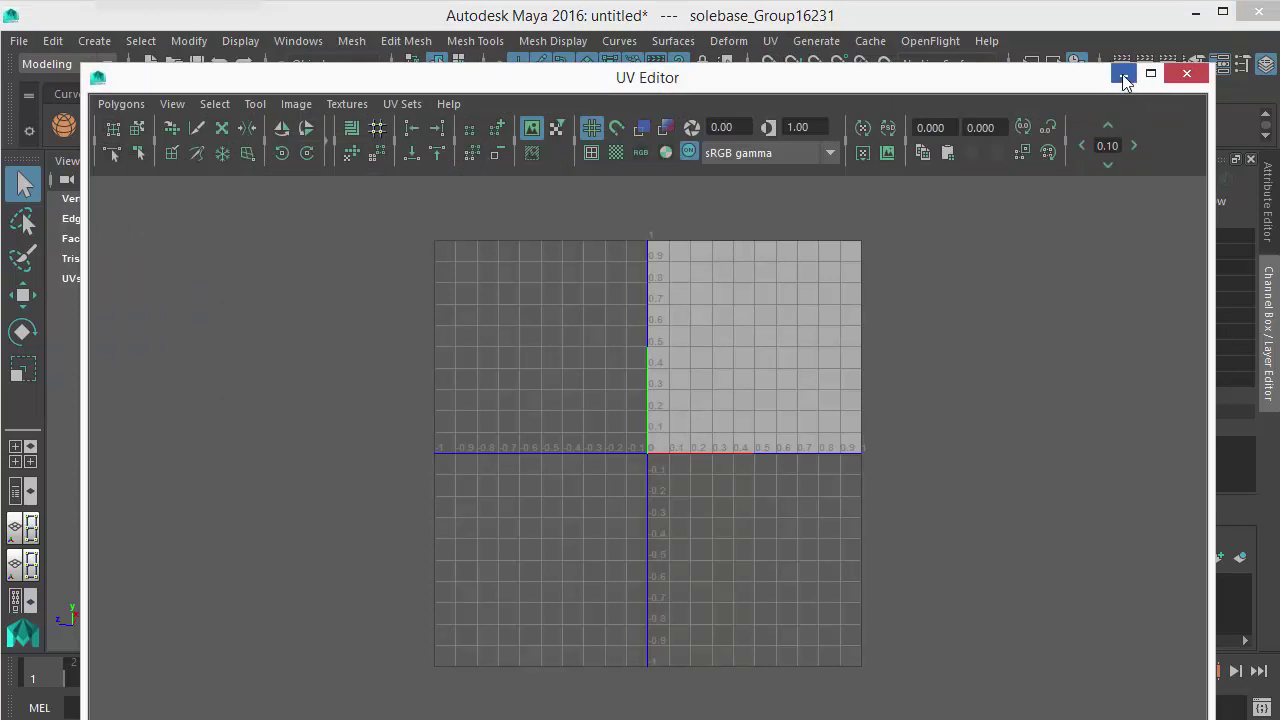
click(1187, 74)
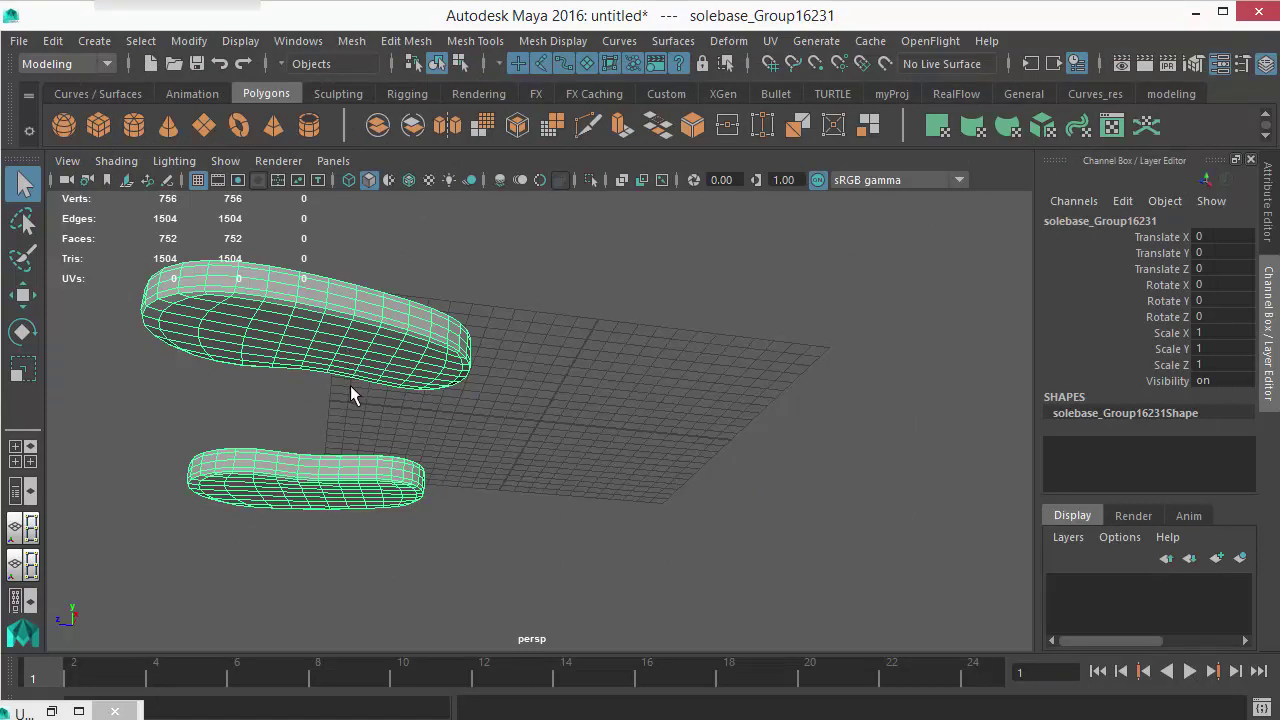
In face mode and side view, marquee-select the bottom face rows of both soles.
right_click(361, 378)
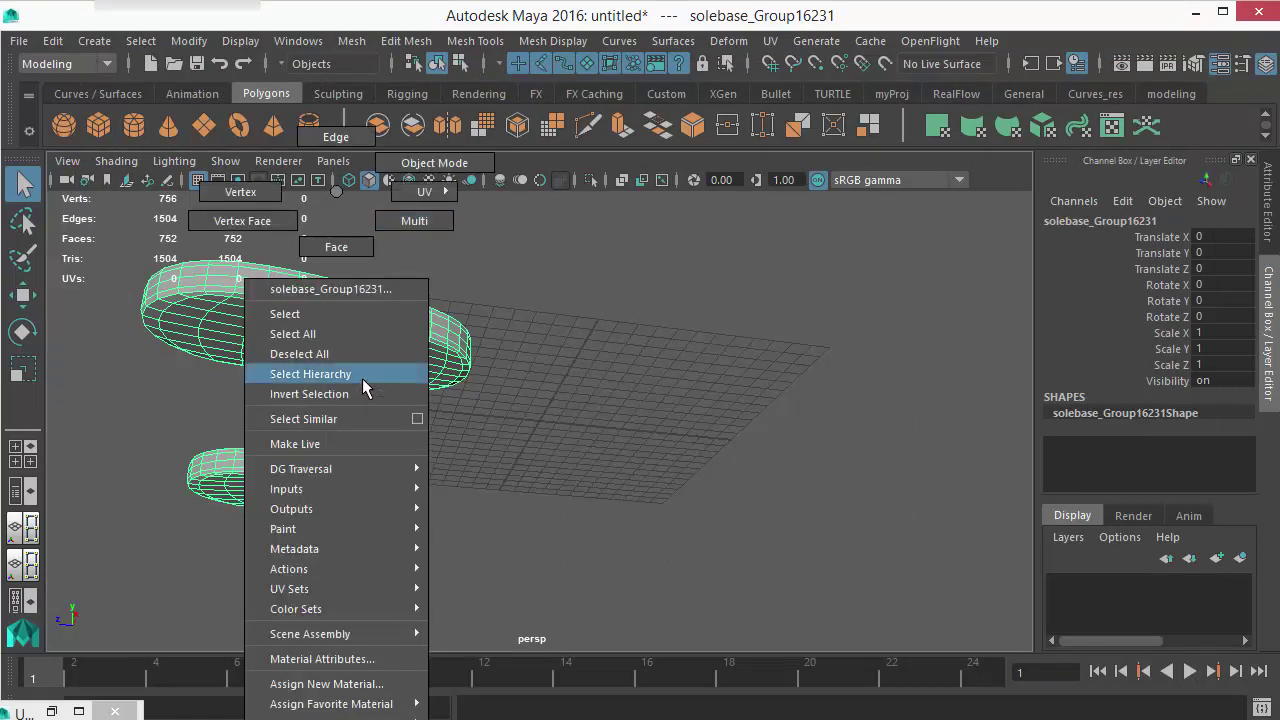
click(337, 246)
alt+drag(474, 446, 449, 462)
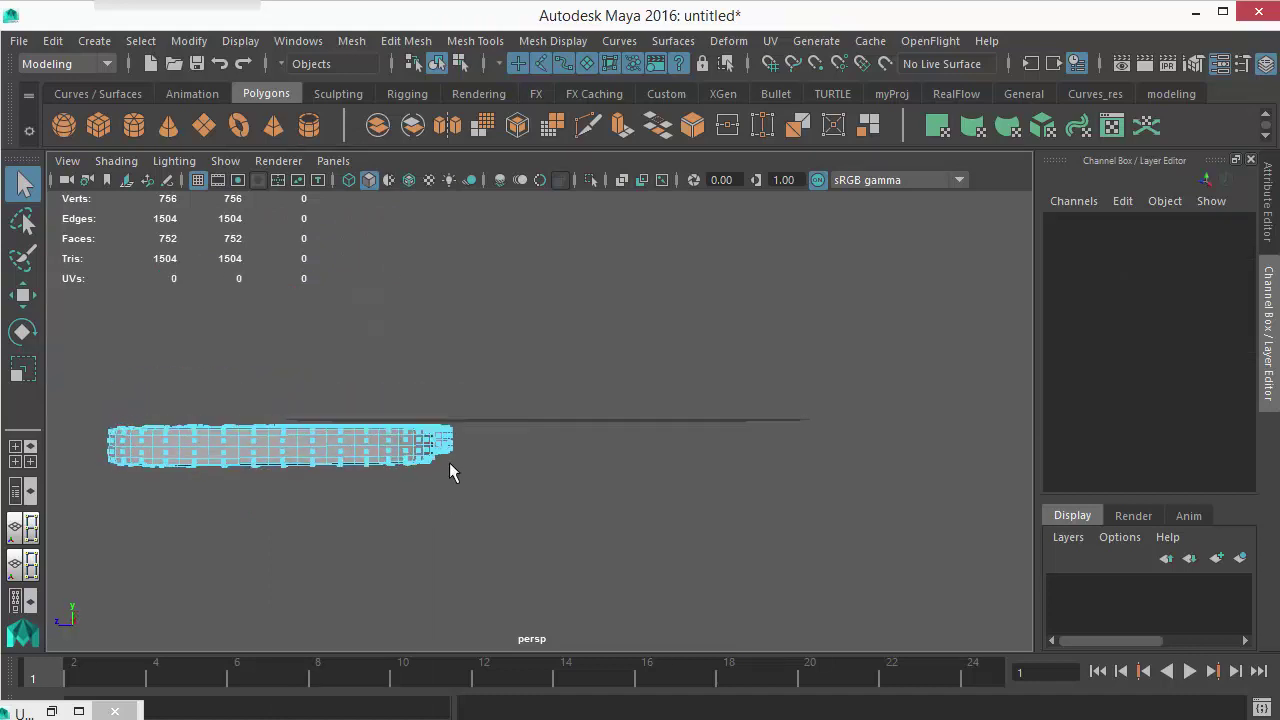
key(space)
click(558, 388)
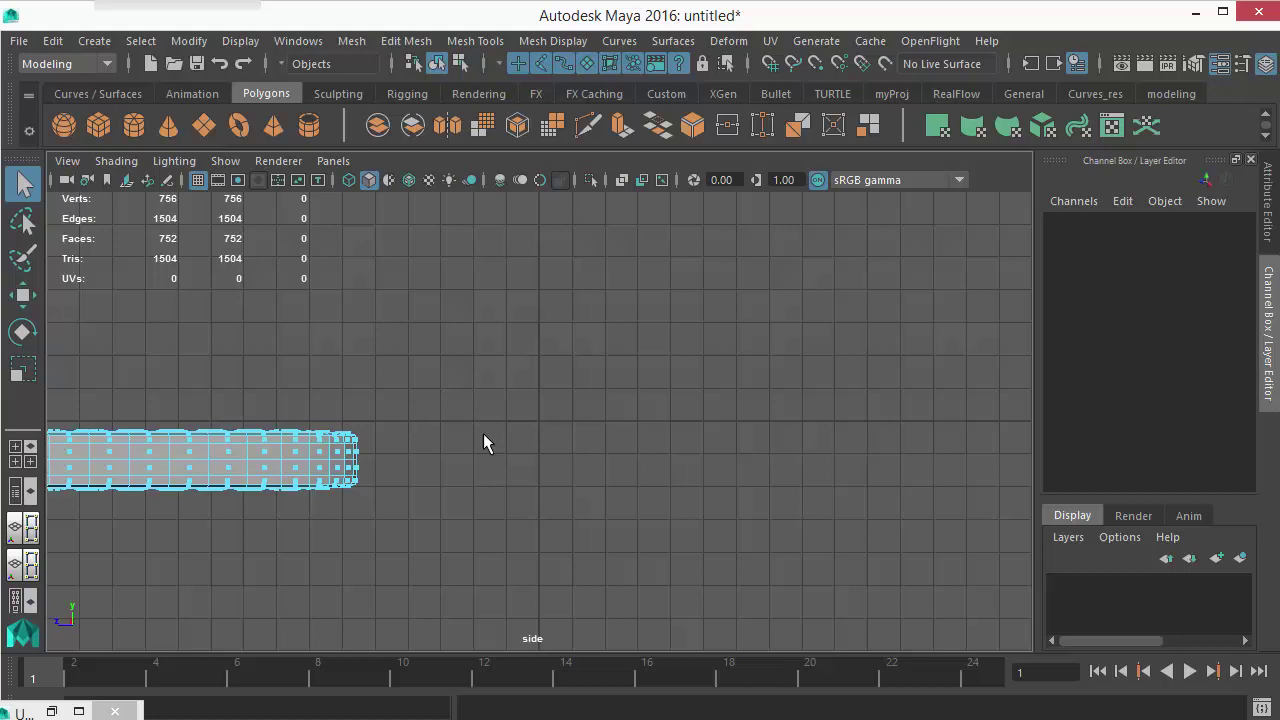
key(f)
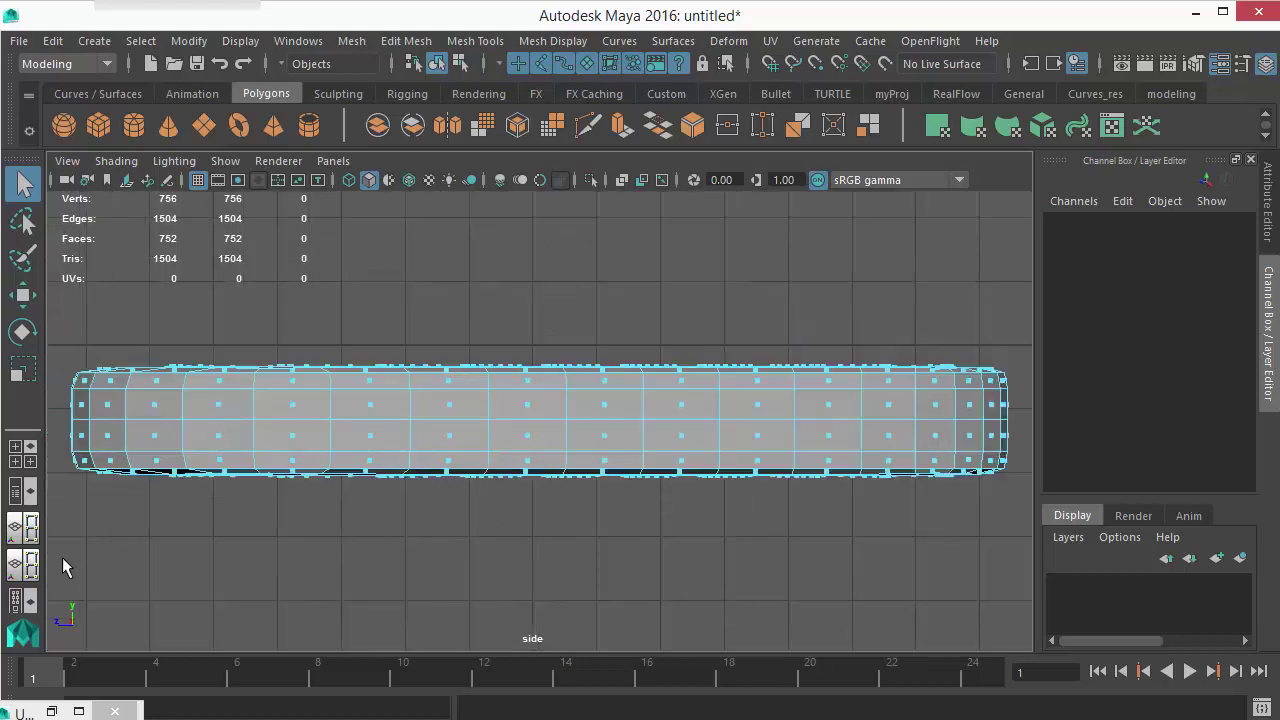
drag(945, 479, 1006, 482)
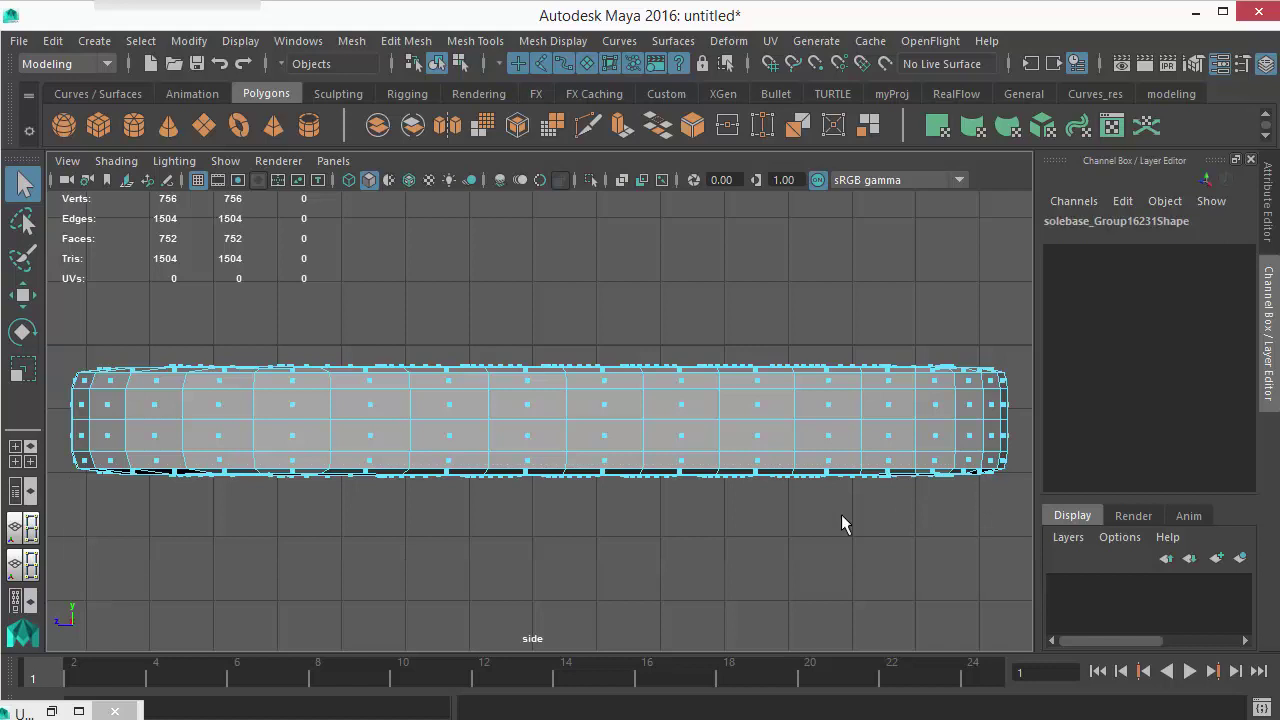
click(639, 438)
alt+drag(639, 438, 640, 466)
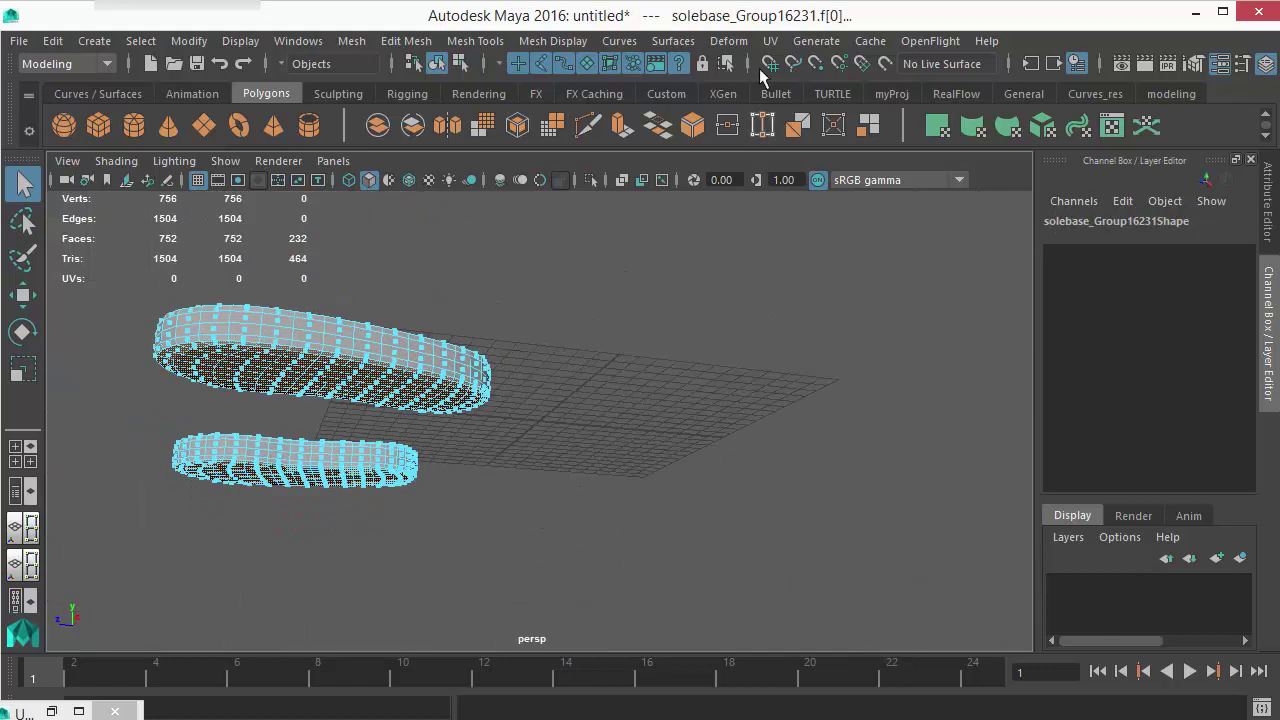
Apply a reset Planar UV projection from the Y axis, keeping image width/height ratio.
click(770, 40)
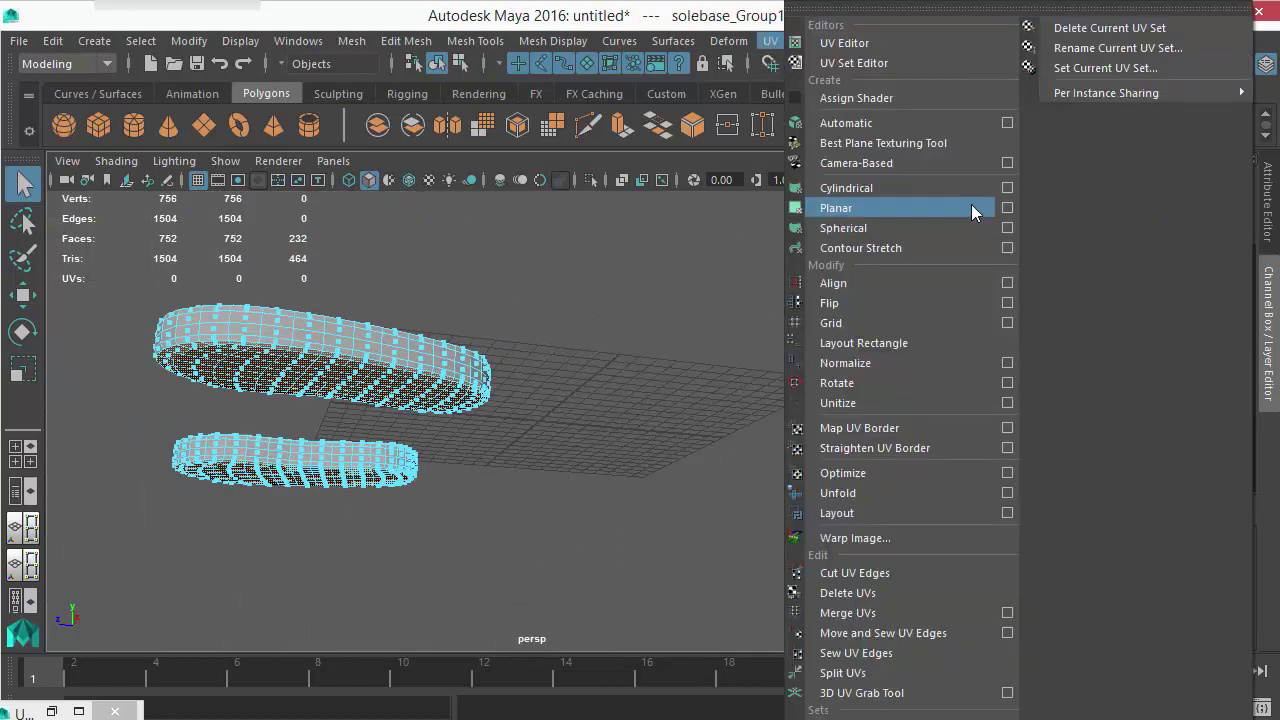
click(1007, 207)
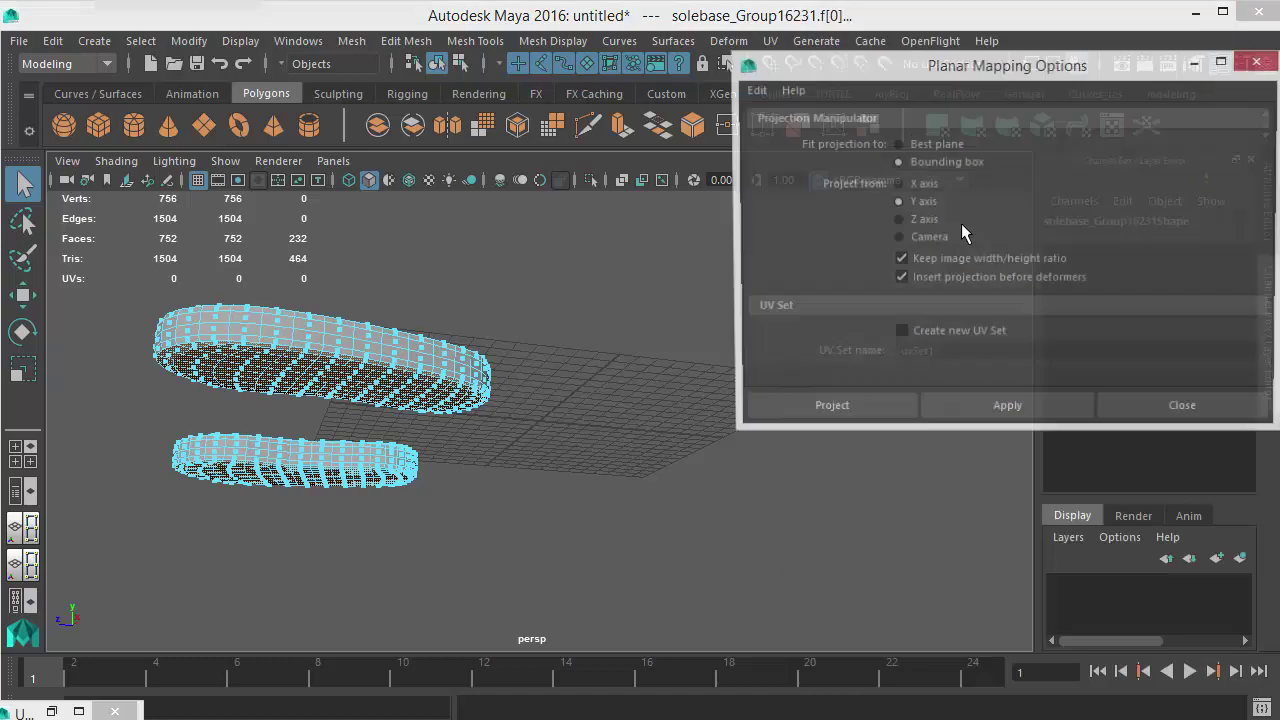
click(754, 90)
click(785, 128)
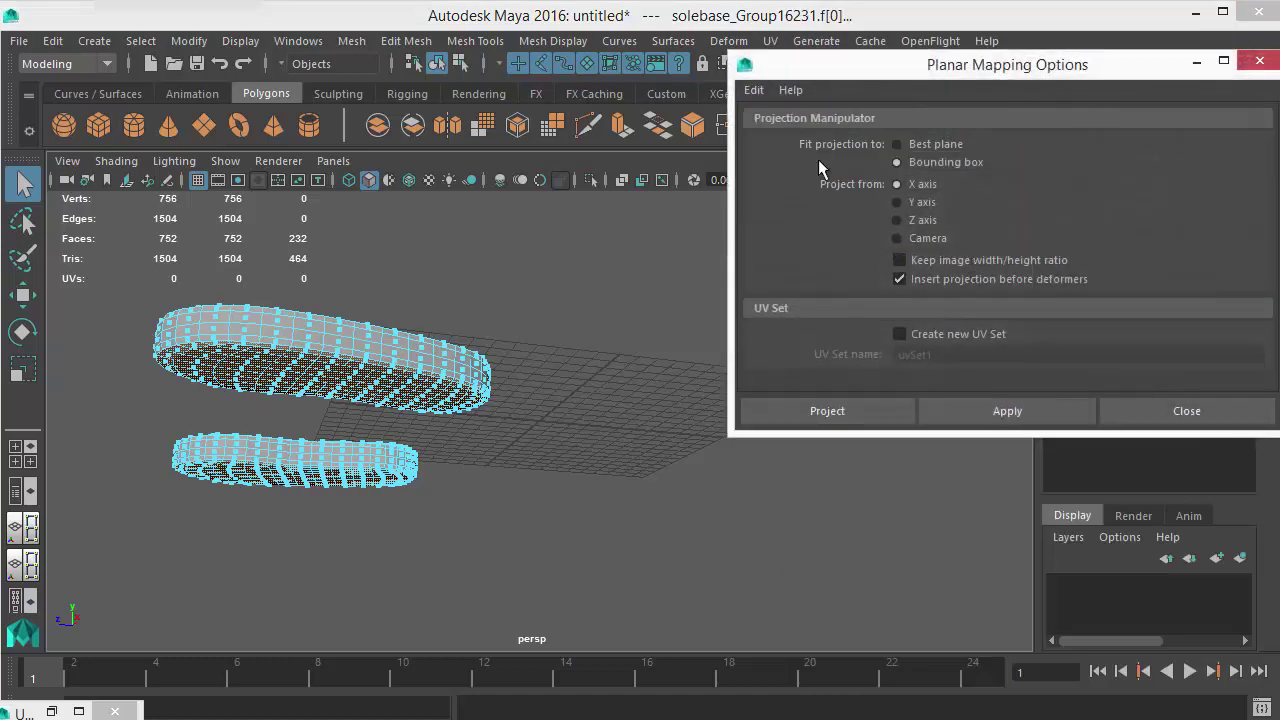
click(920, 202)
click(930, 261)
click(845, 411)
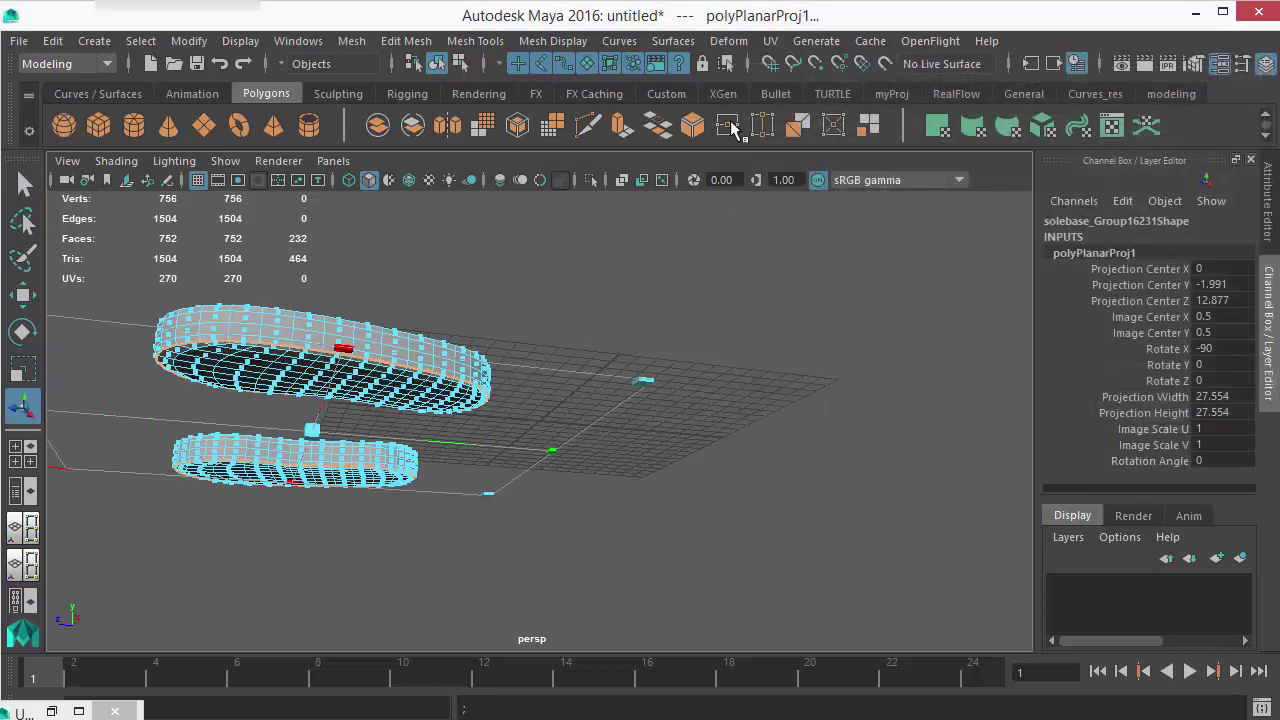
Restore the UV Editor and frame the UVs, zooming out to the 0–1 square.
click(51, 711)
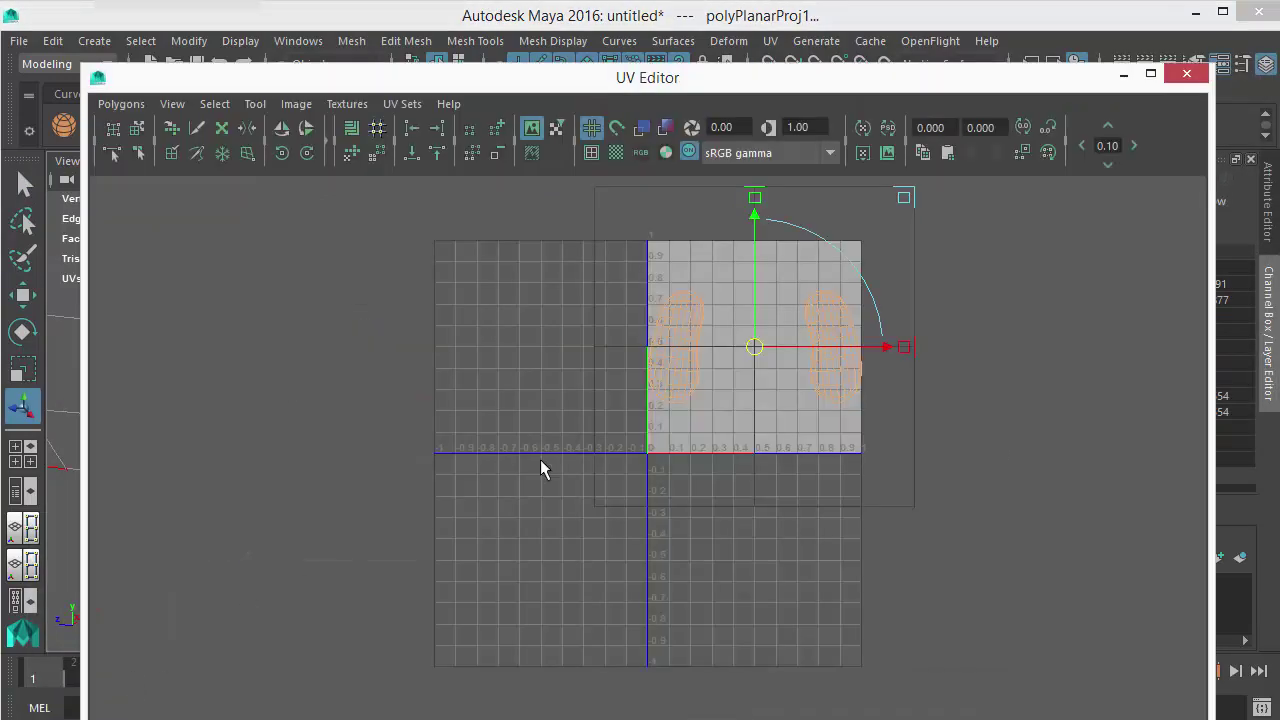
key(f)
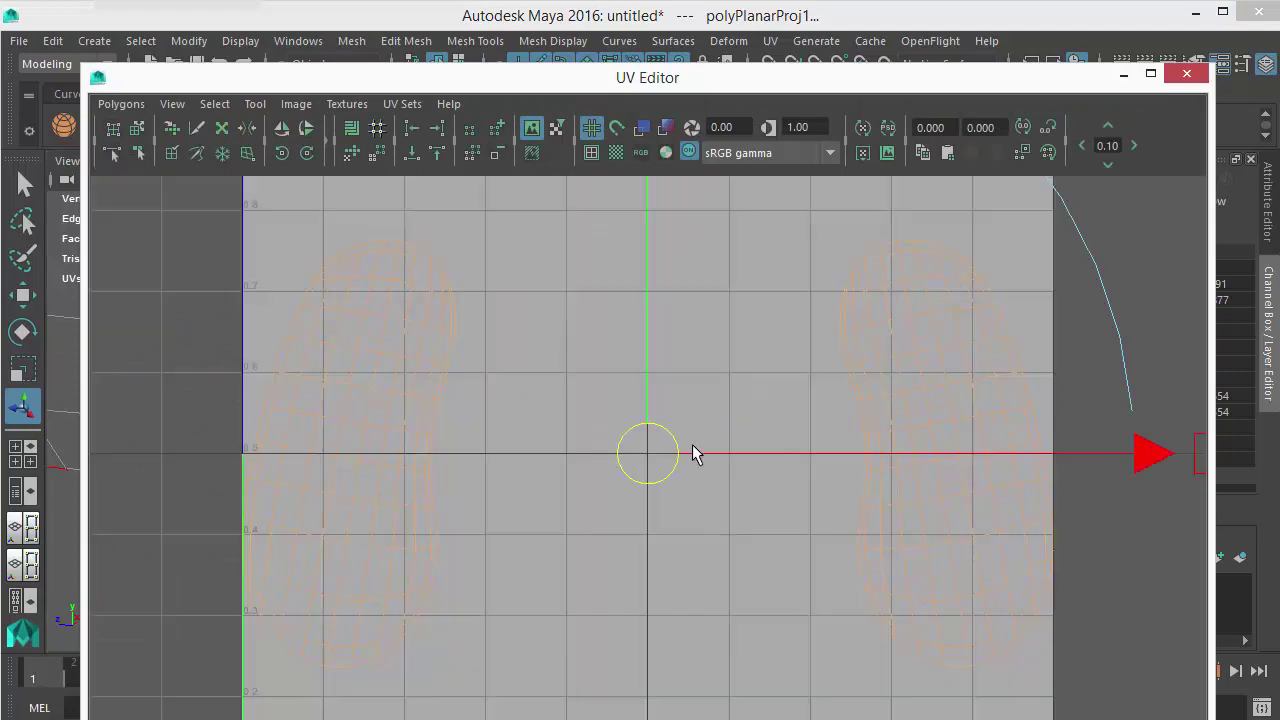
alt+right_drag(940, 560, 337, 434)
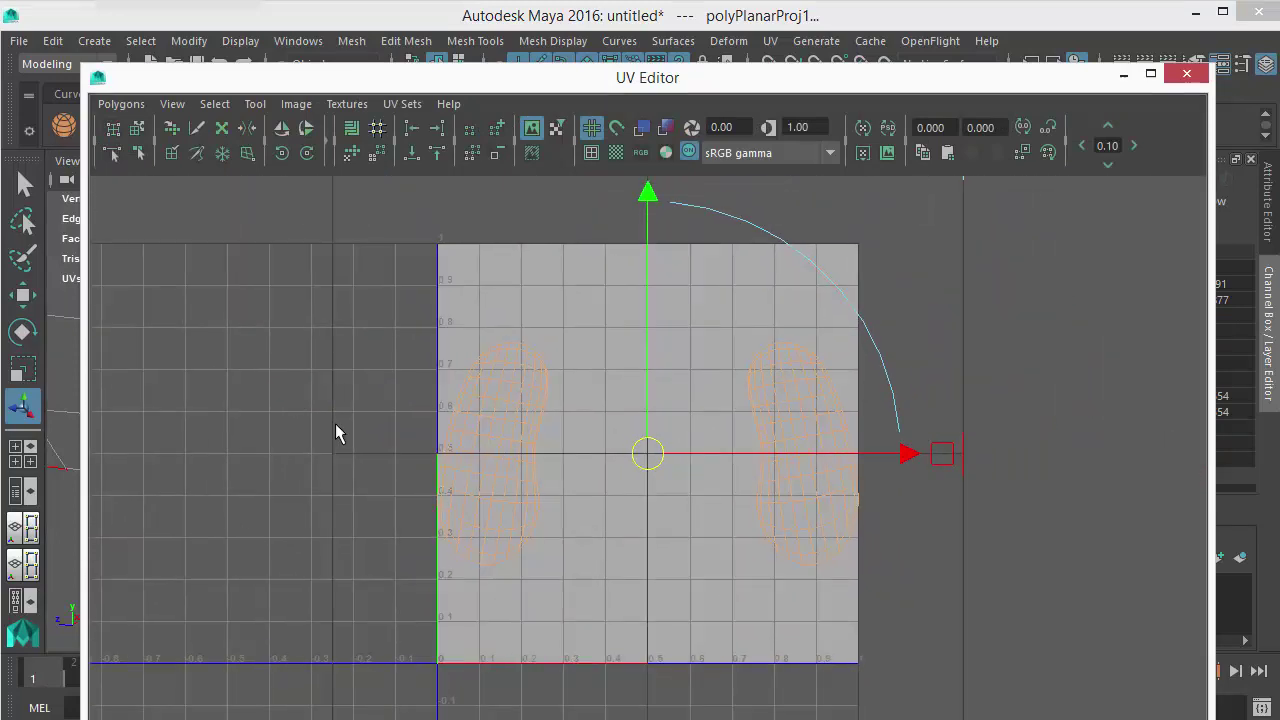
Shade the UVs, select all UVs of both soles and unfold them.
click(642, 128)
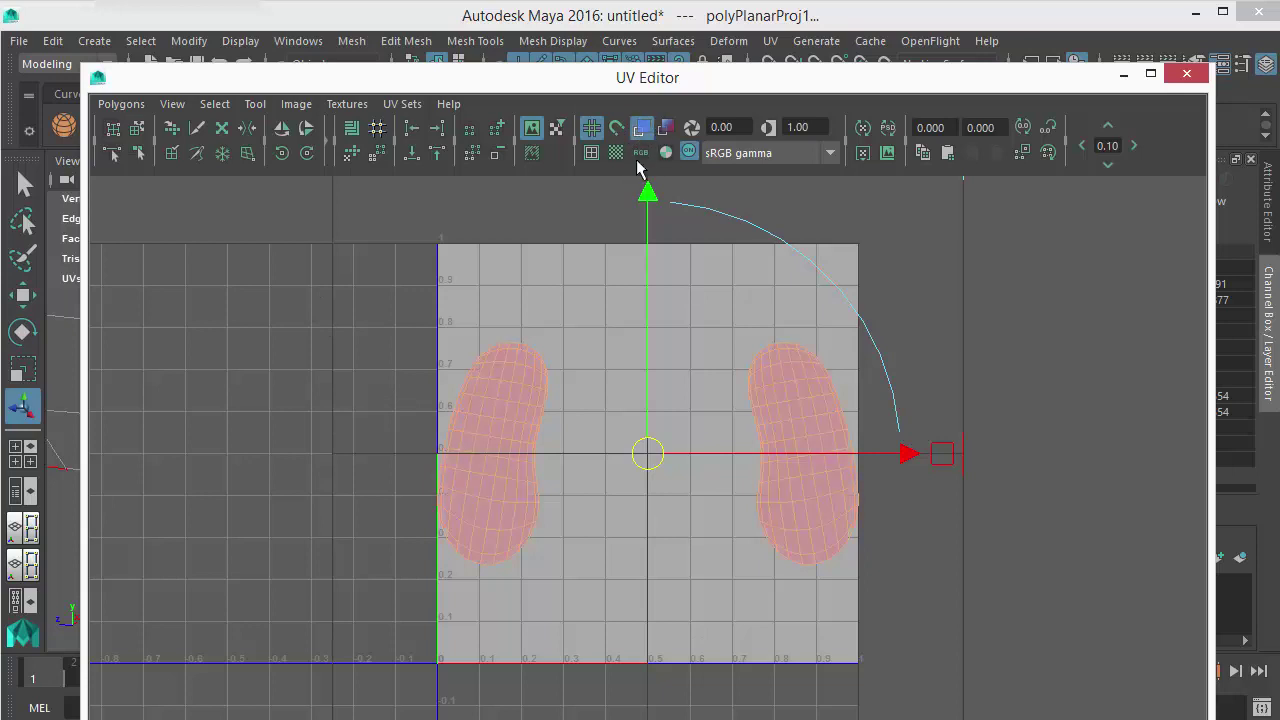
right_drag(497, 404, 572, 400)
drag(278, 254, 990, 645)
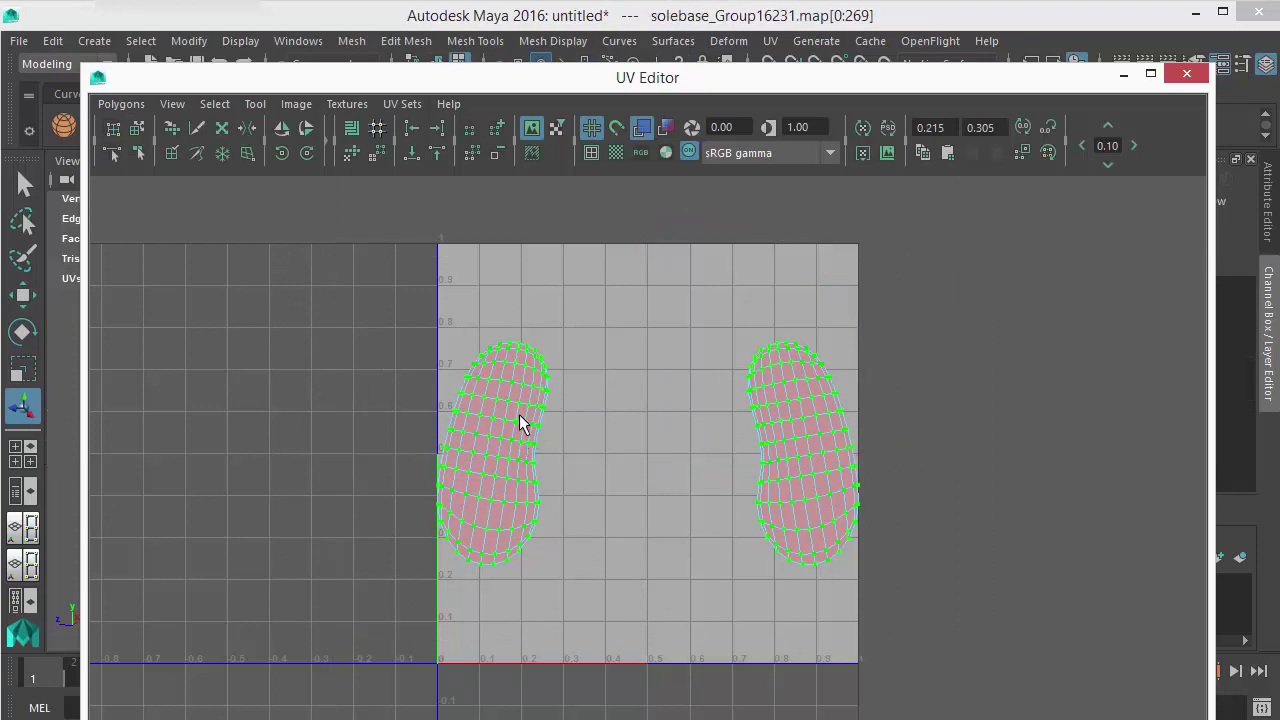
shift+right_drag(519, 422, 514, 357)
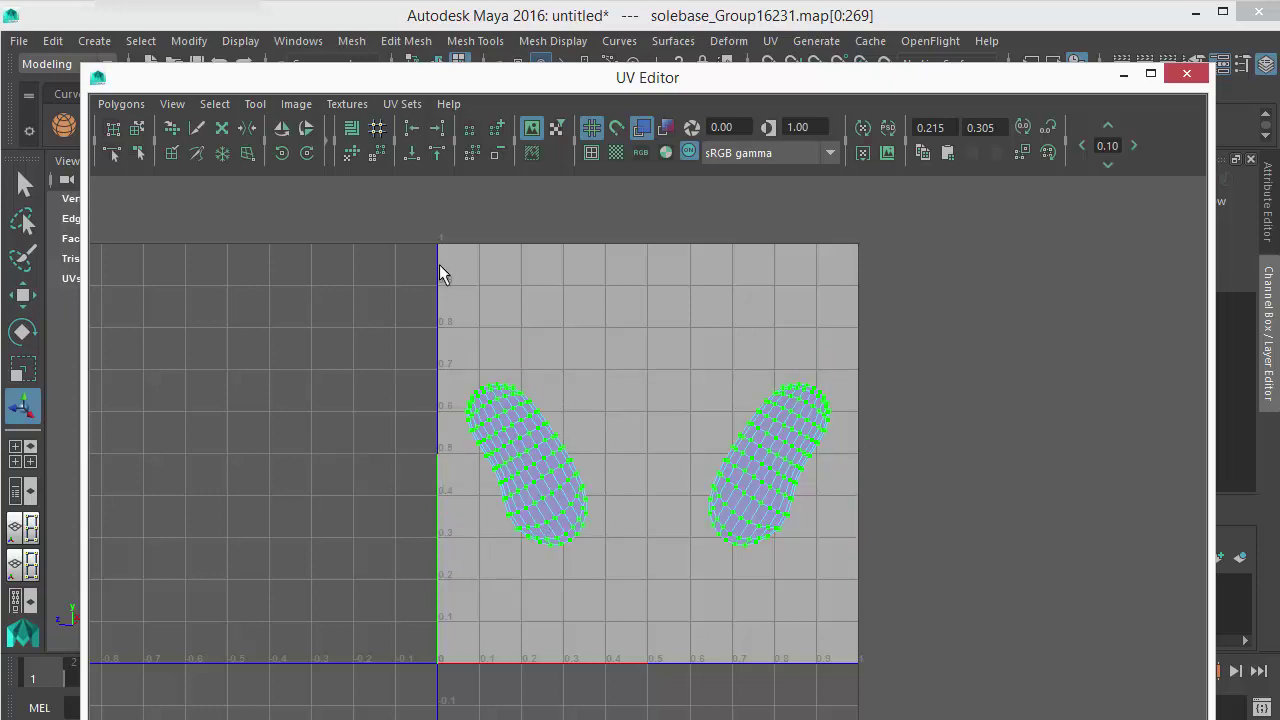
Rotate each sole shell upright and slide the right shell beside the left one.
key(e)
drag(440, 271, 626, 435)
click(731, 479)
drag(751, 480, 709, 422)
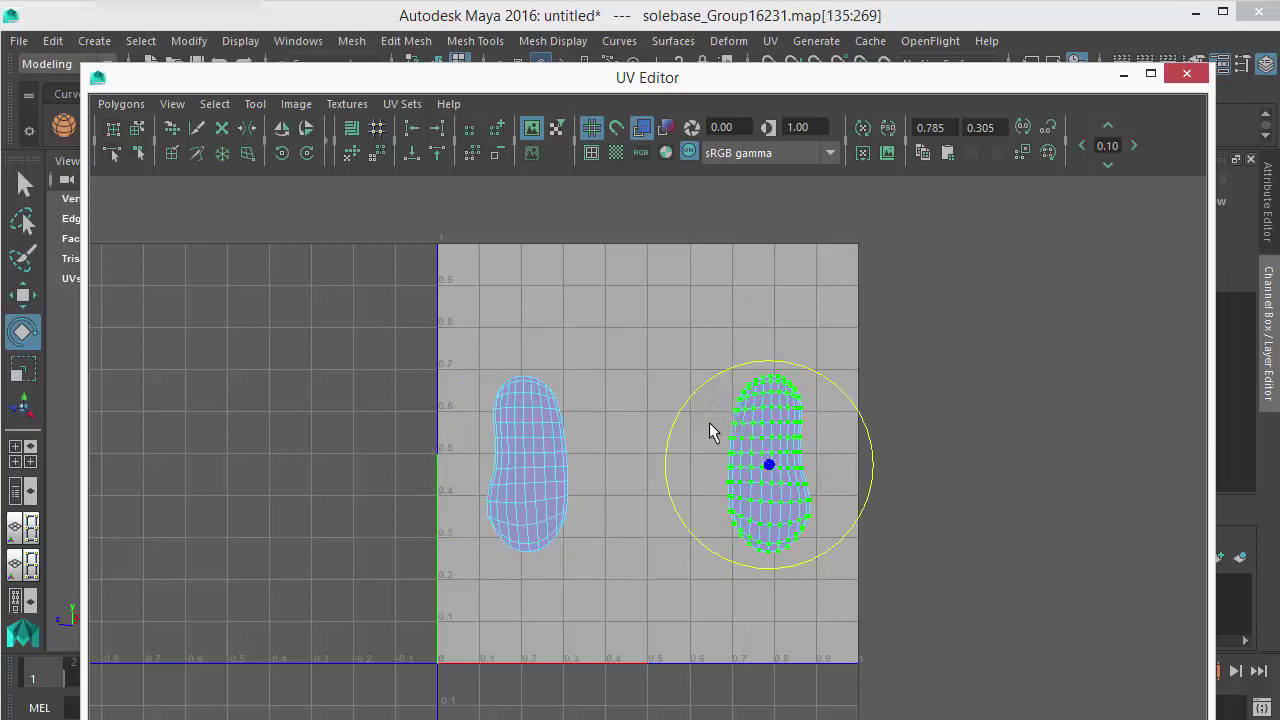
key(w)
drag(870, 465, 542, 468)
Center and scale up both shells to fill the 0–1 square, then deselect.
drag(354, 355, 632, 592)
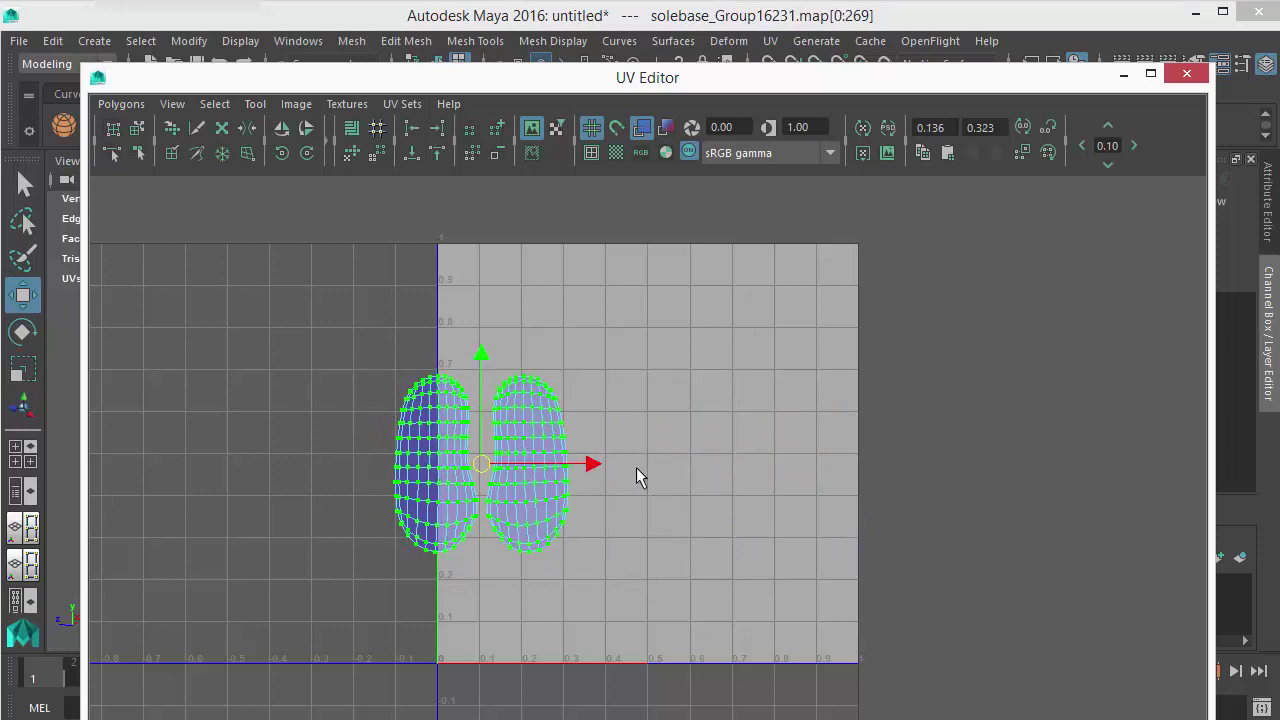
drag(610, 463, 737, 463)
key(r)
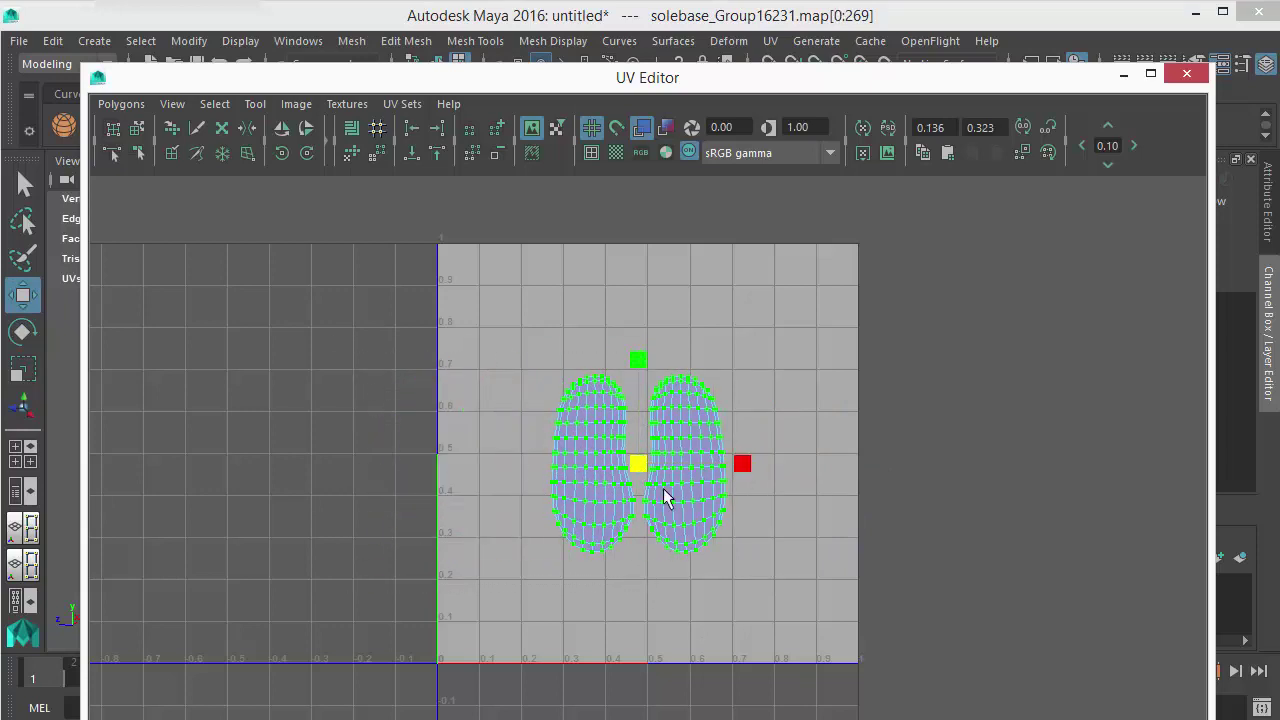
drag(640, 466, 751, 469)
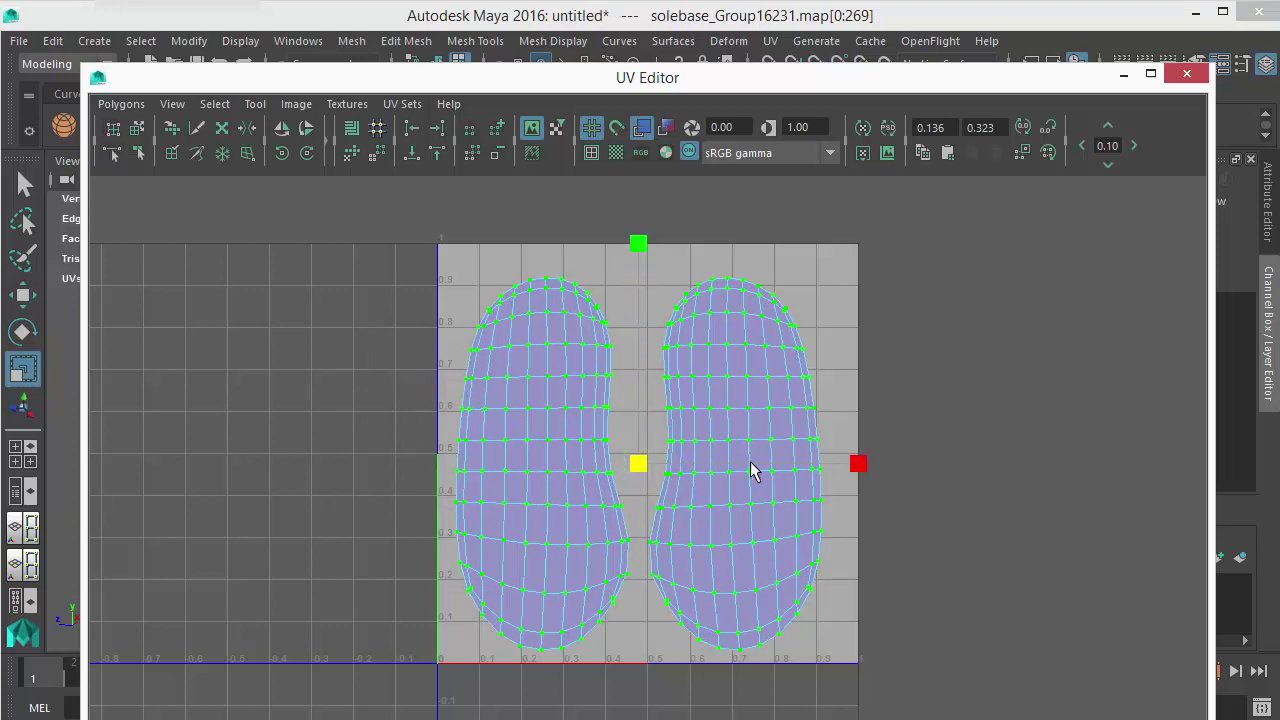
key(w)
drag(643, 472, 652, 453)
key(r)
key(w)
click(629, 528)
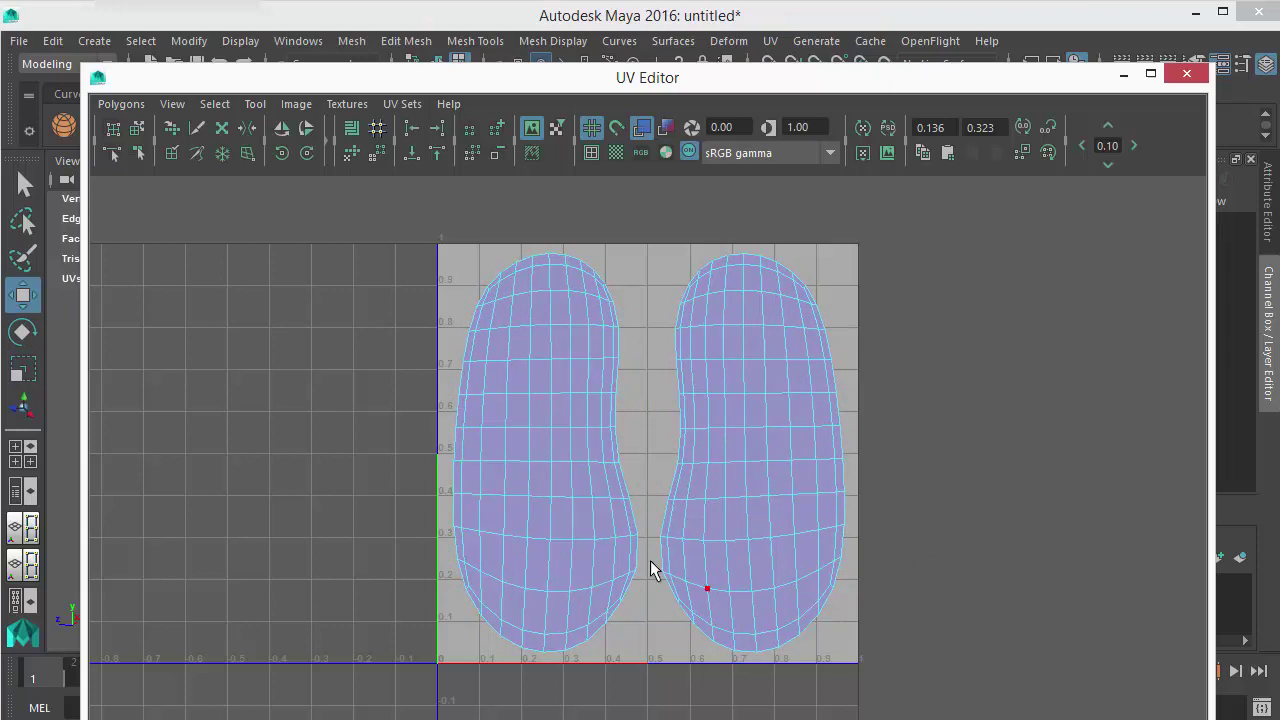
Open UV Snapshot and browse to the Ali_Character_Project sourceimages folder.
click(121, 104)
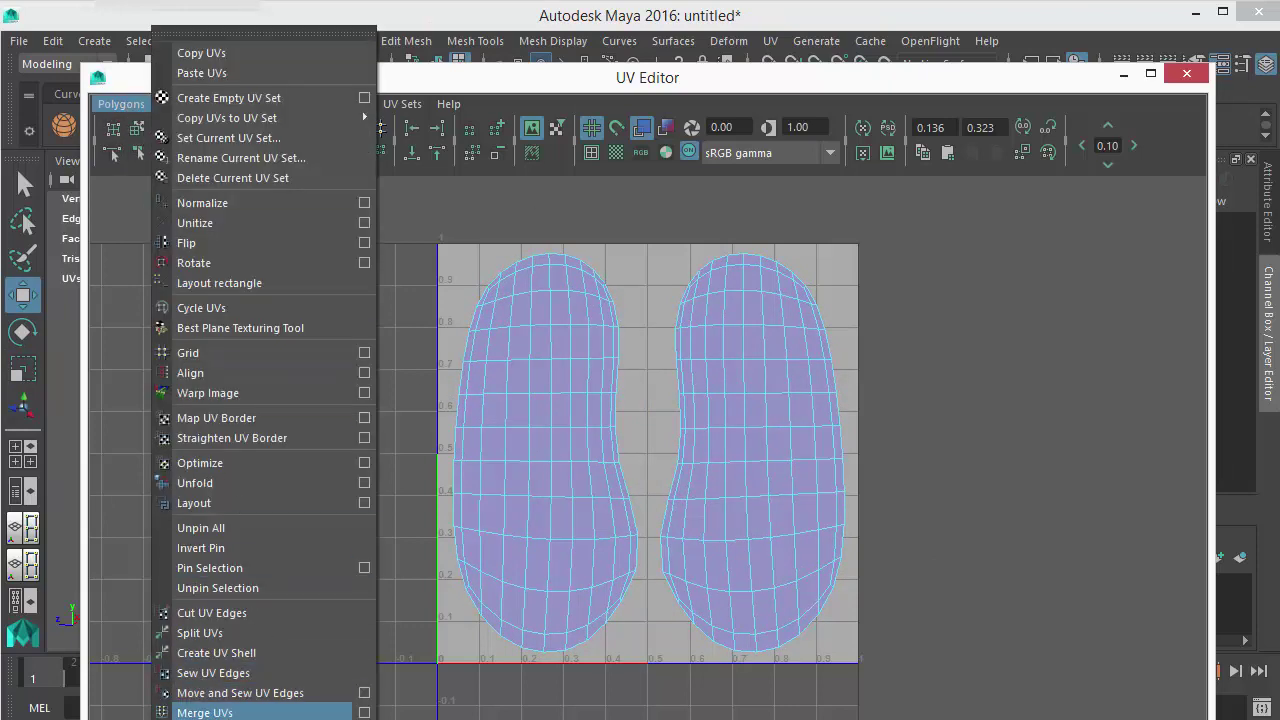
click(215, 713)
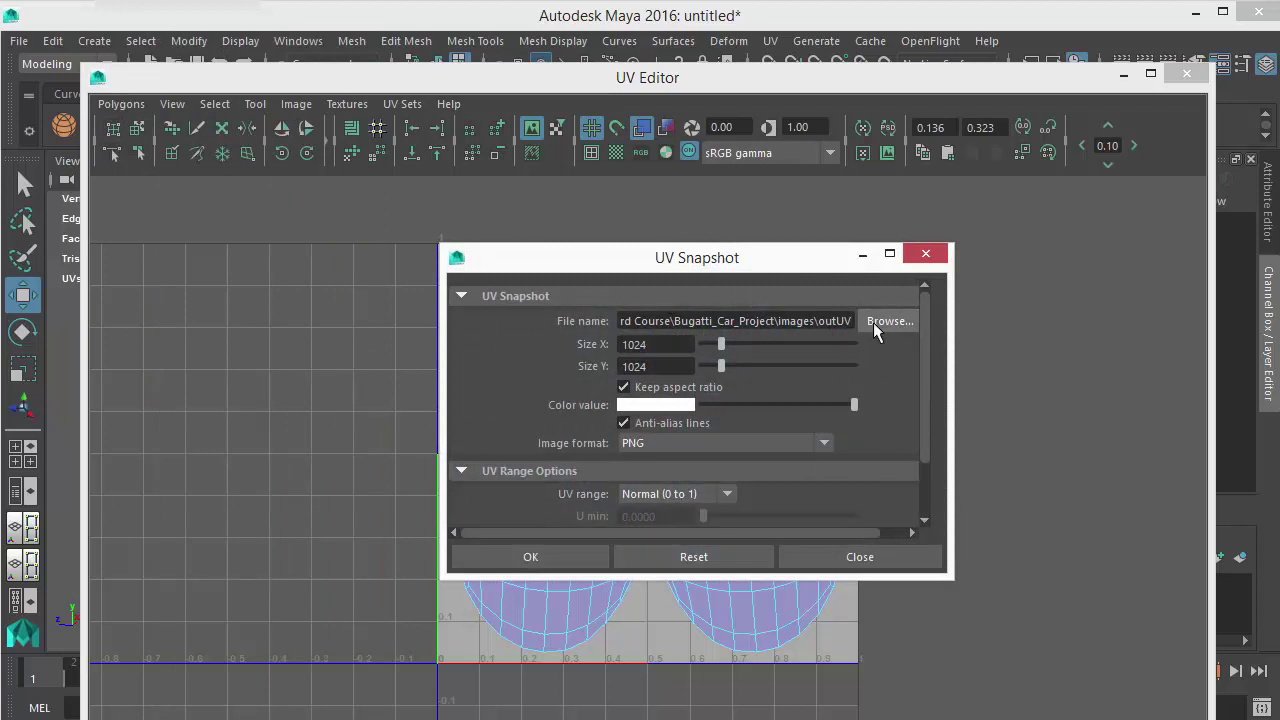
click(885, 330)
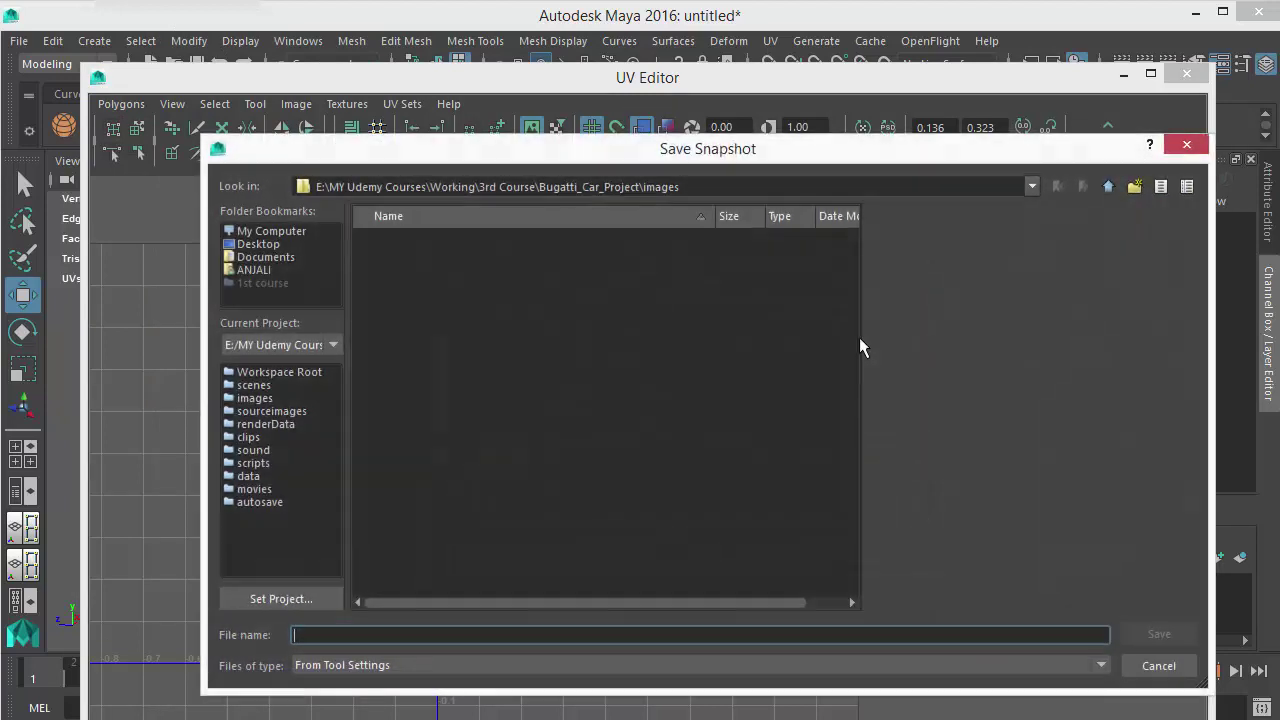
click(294, 256)
double_click(420, 238)
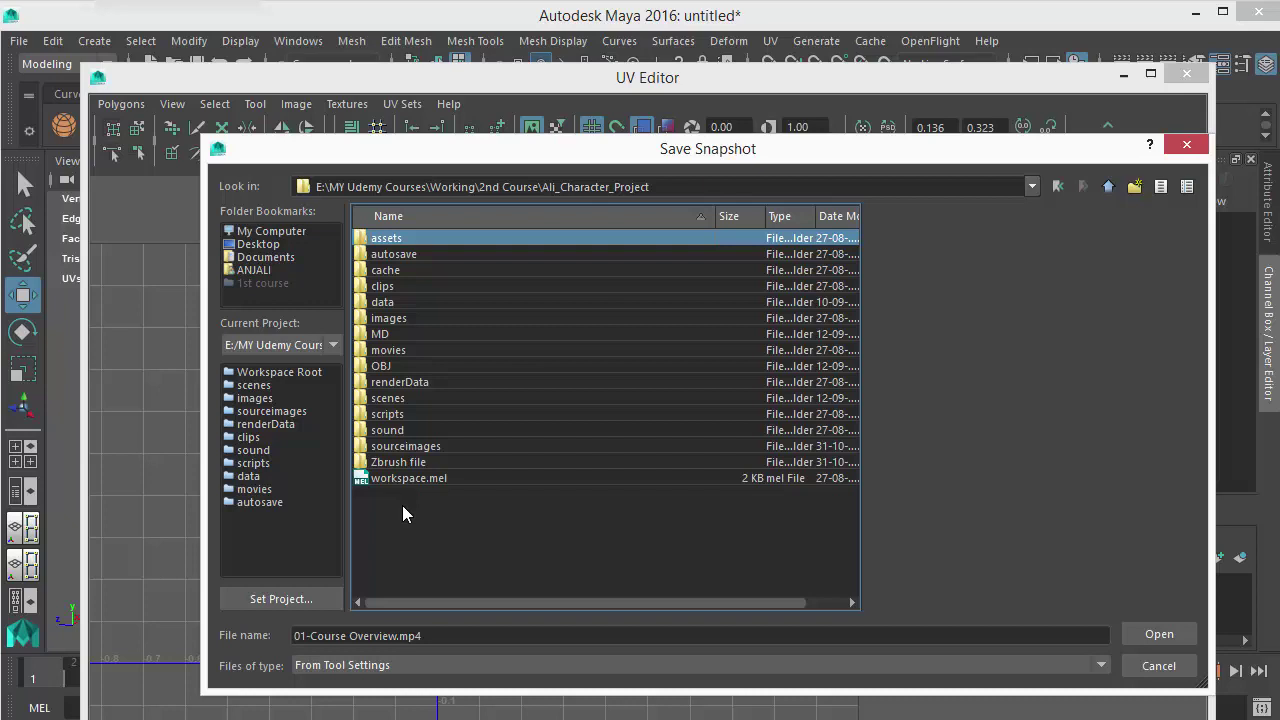
click(420, 449)
key(Return)
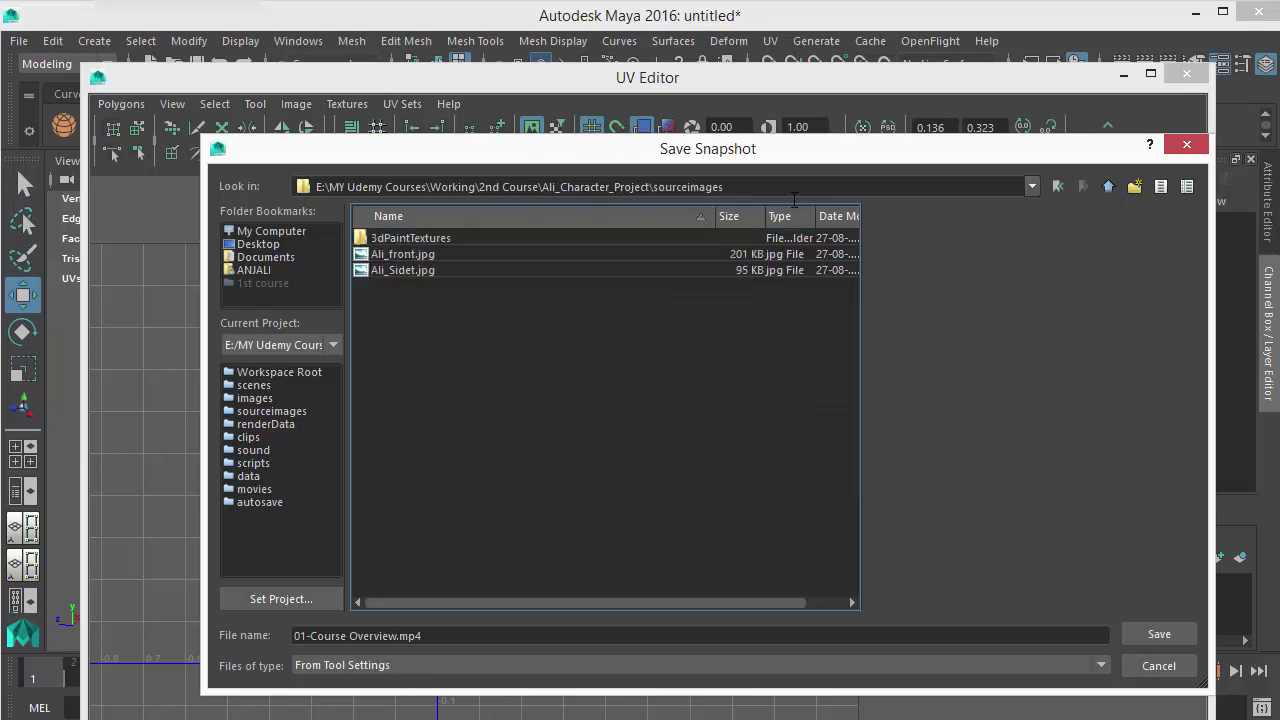
Name the snapshot soleUV_Snap and export it, which errors without a selected mesh.
click(385, 636)
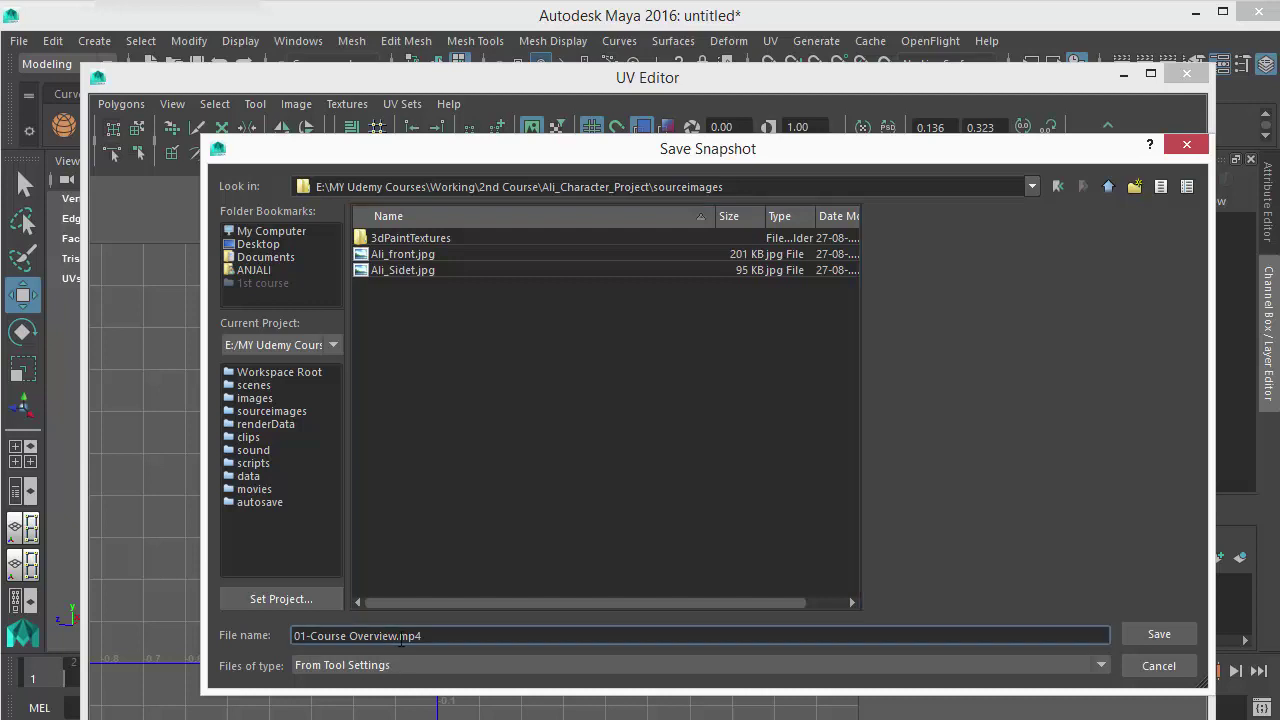
drag(396, 637, 276, 646)
drag(448, 637, 215, 645)
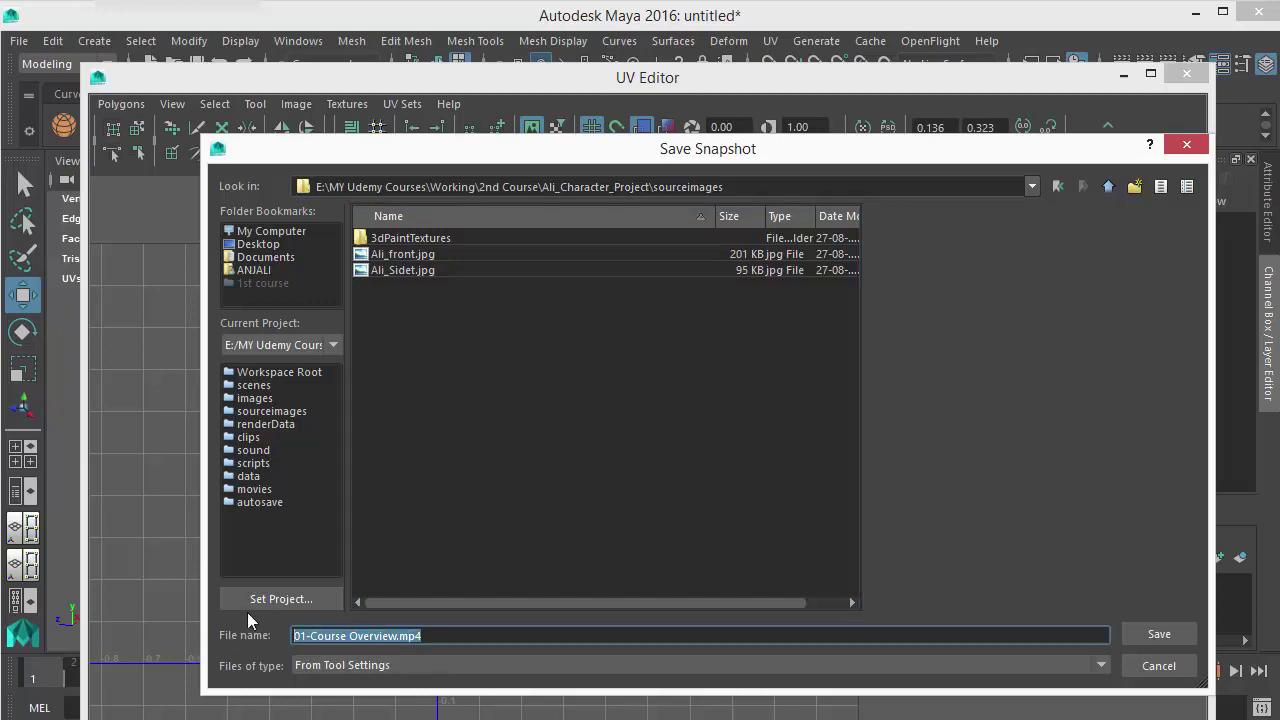
text(soleUV_Snap)
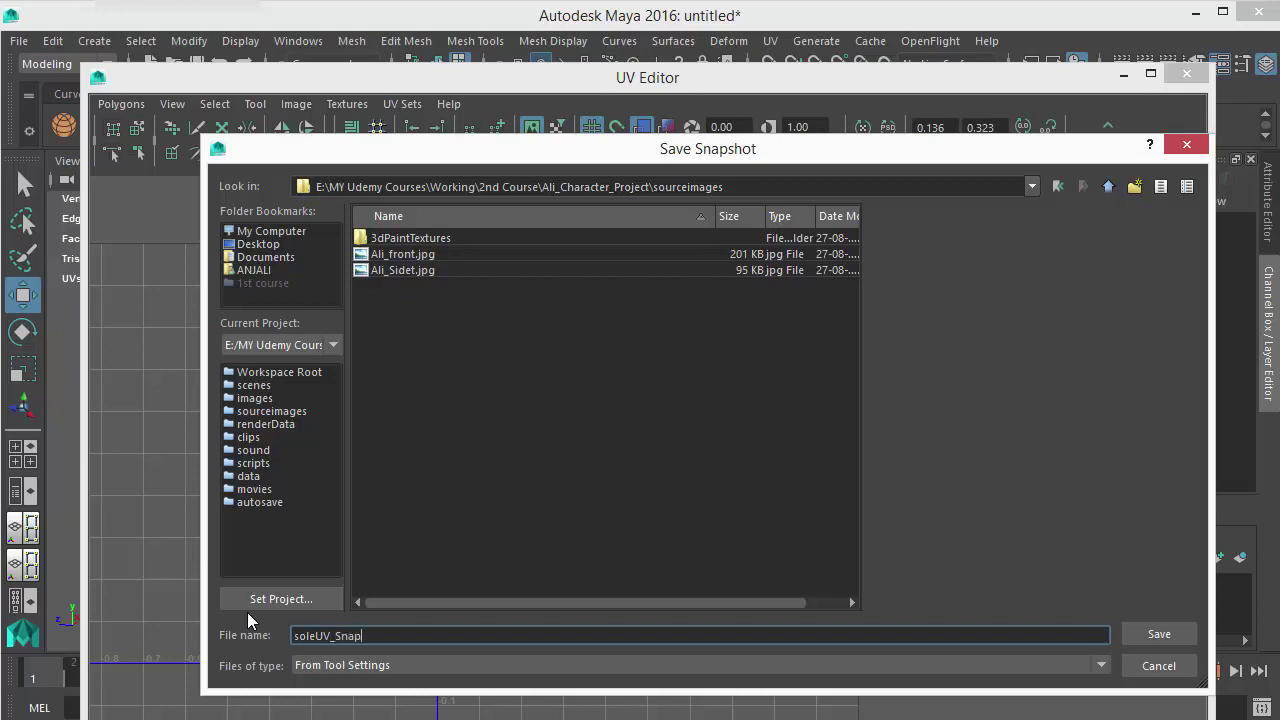
key(Return)
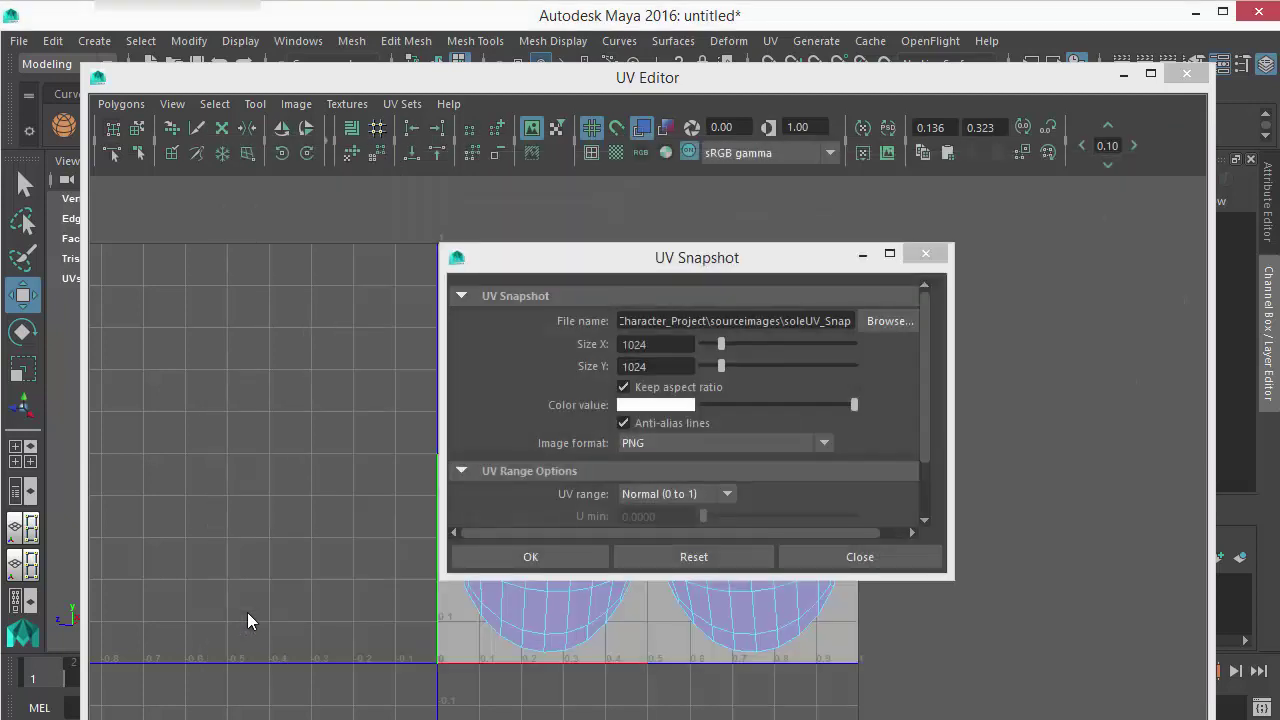
click(659, 368)
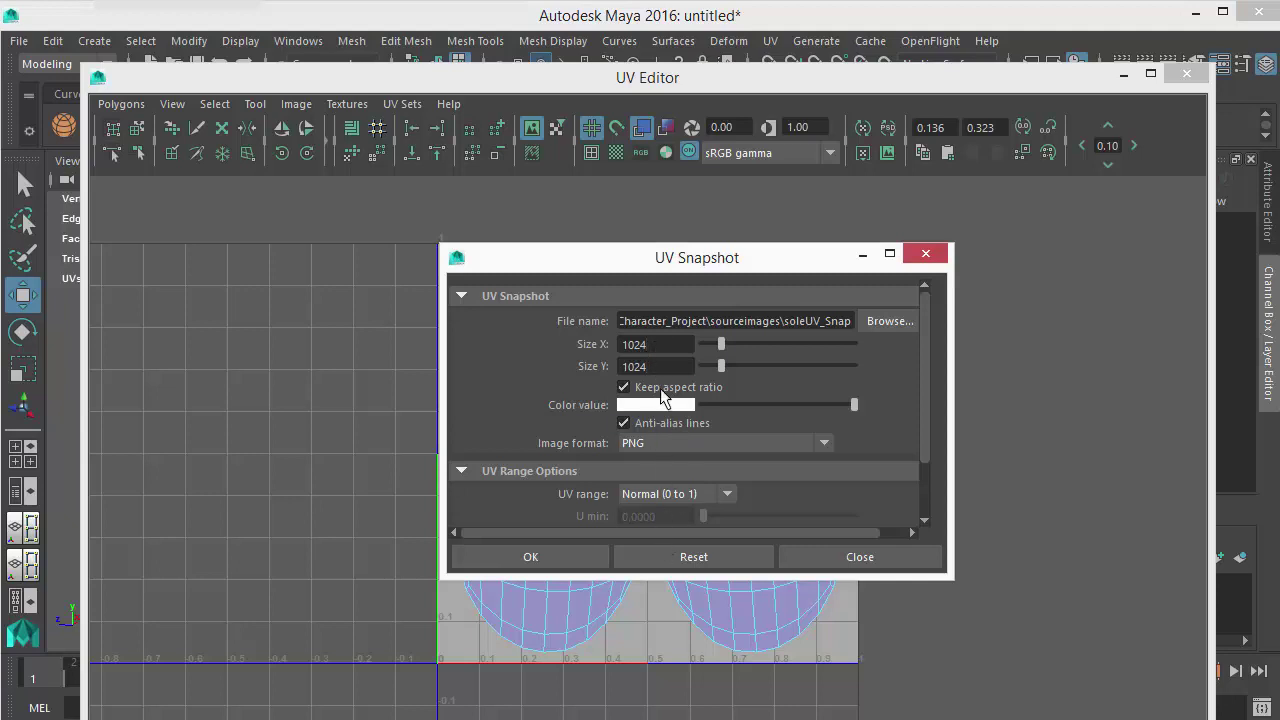
drag(923, 415, 921, 450)
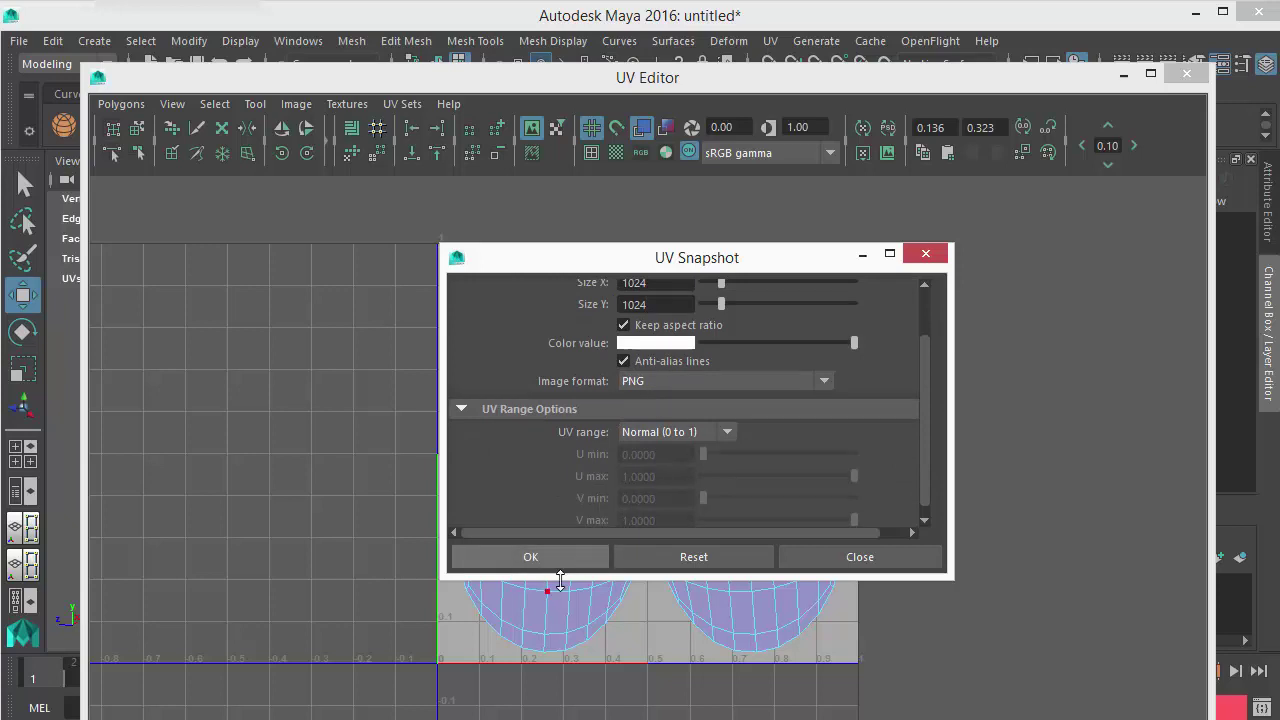
click(825, 556)
drag(1099, 80, 405, 551)
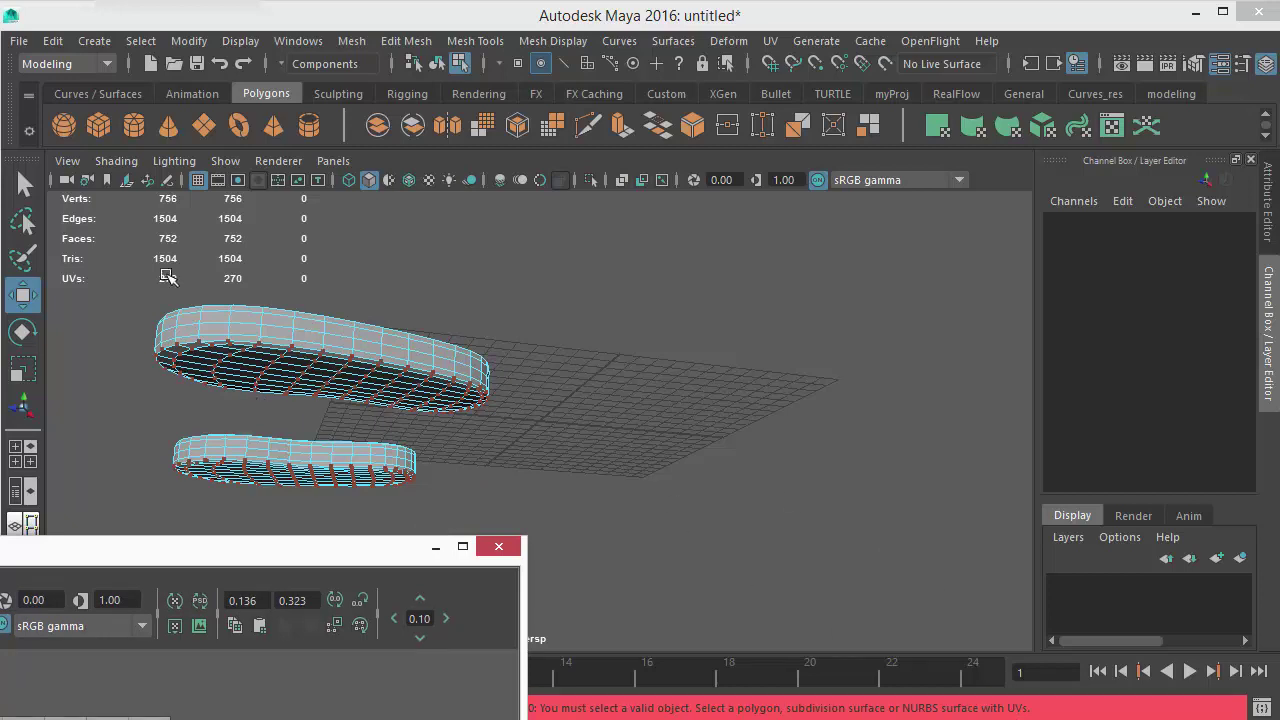
With the sole mesh selected, save a 1024×1024 PNG UV snapshot named soleUV_Snap.
right_drag(263, 363, 360, 170)
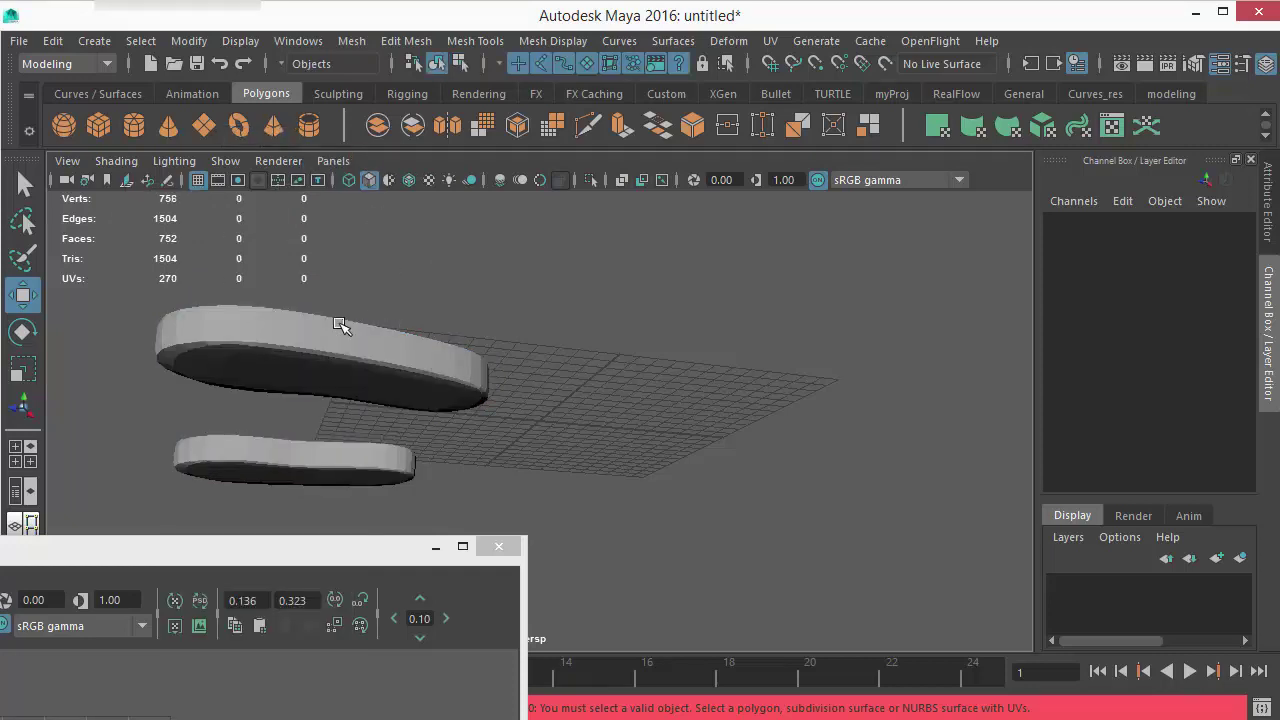
double_click(230, 553)
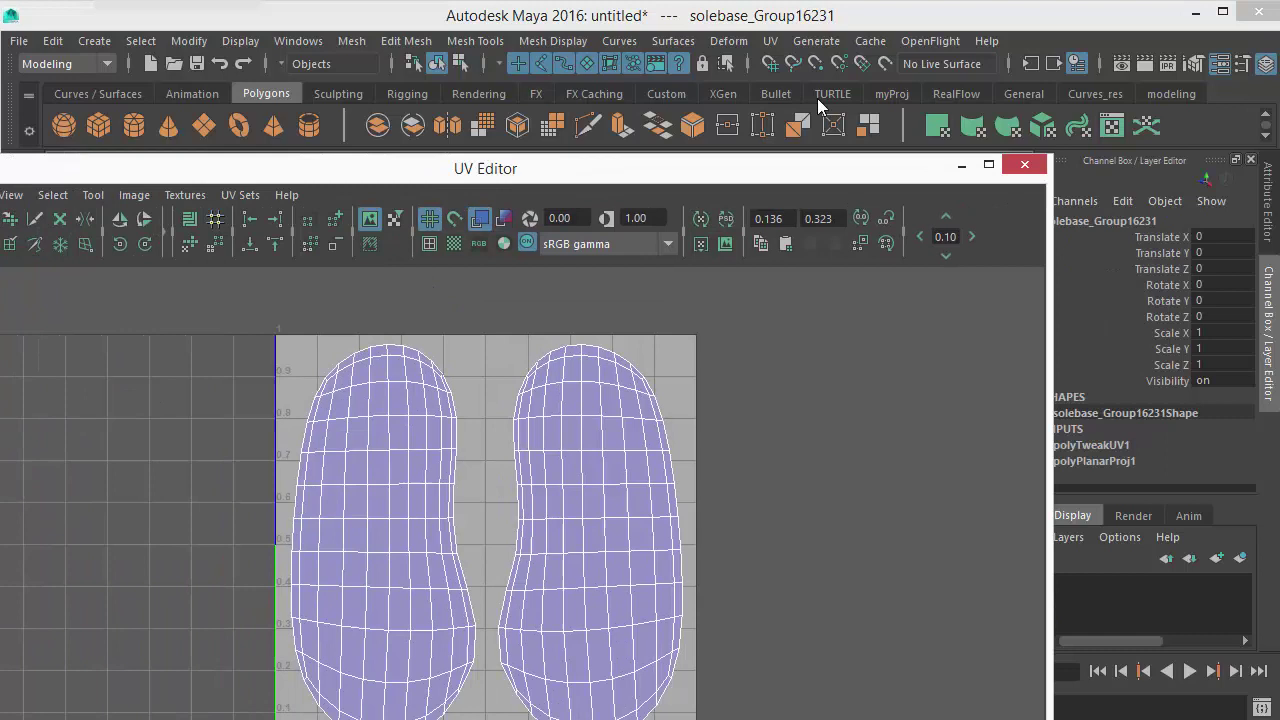
click(109, 43)
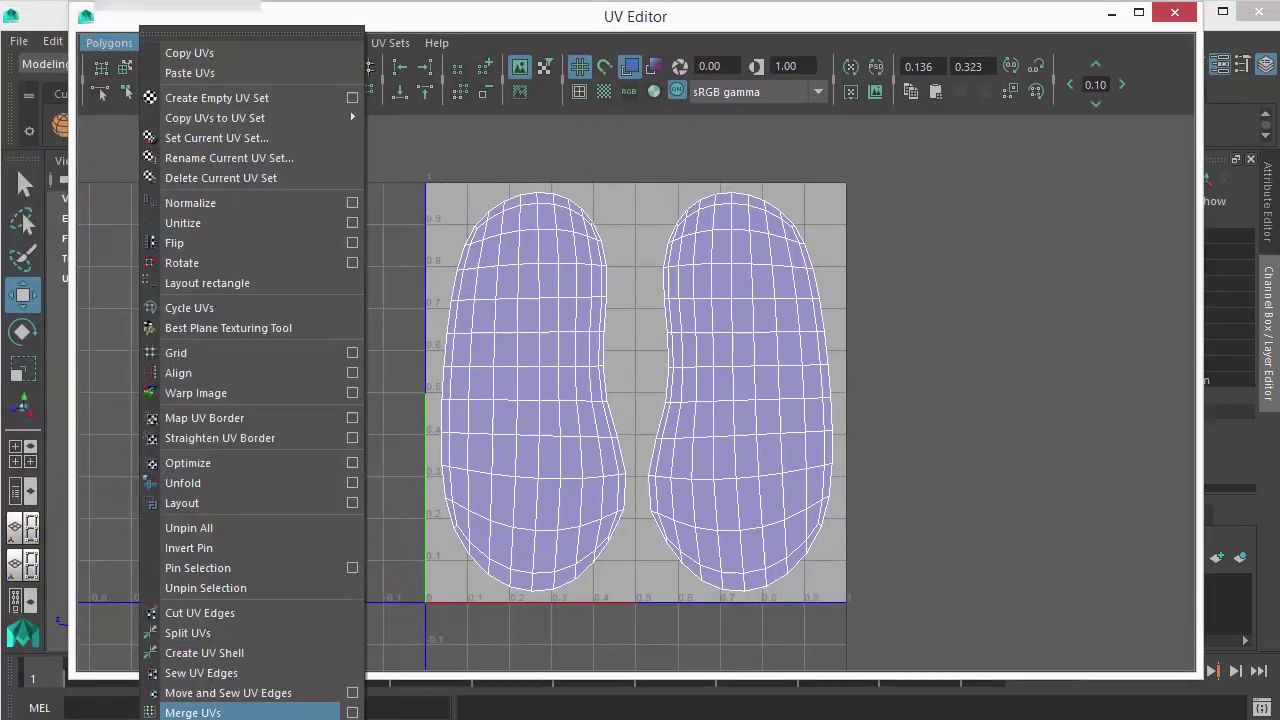
click(318, 622)
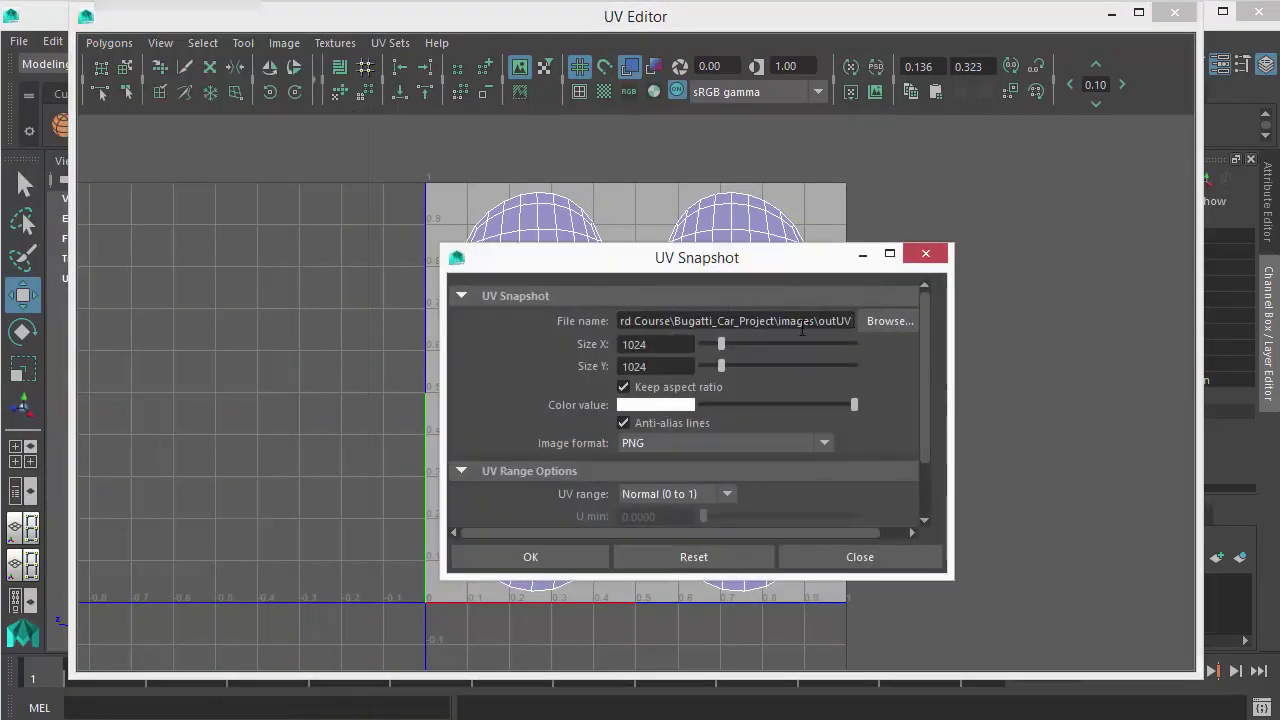
click(889, 320)
text(s)
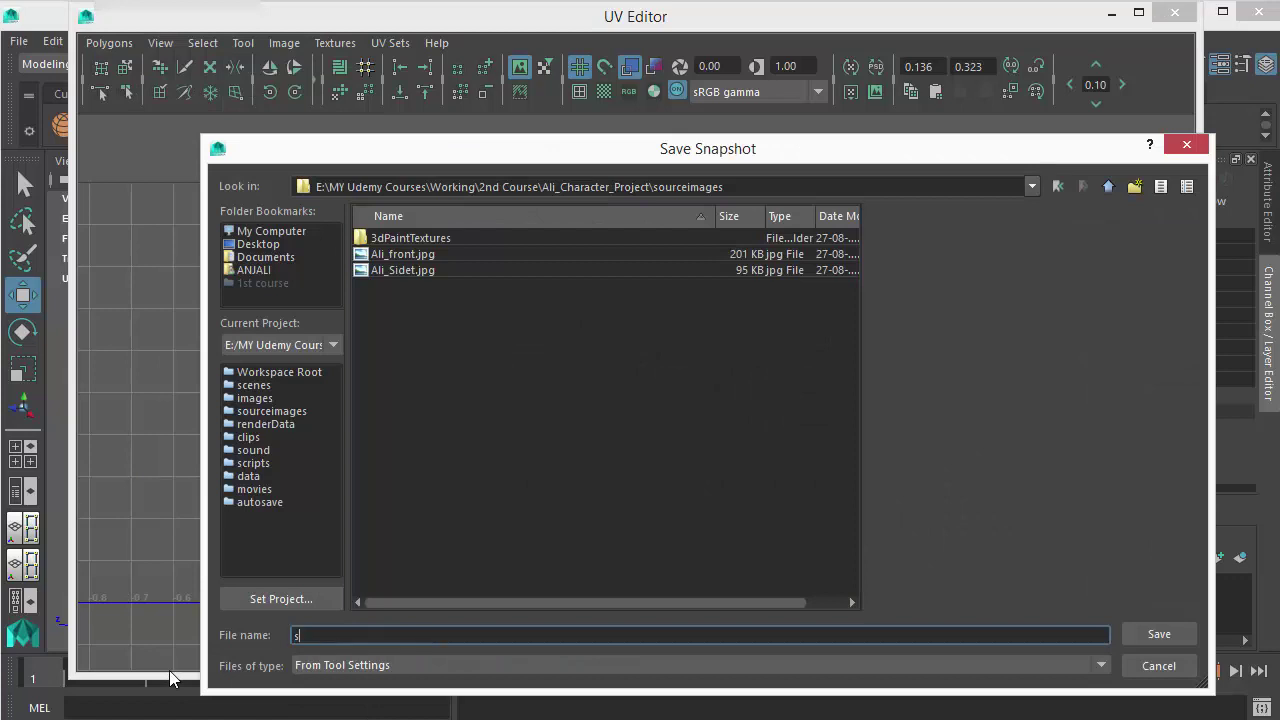
text(oleUV_Snap)
key(Return)
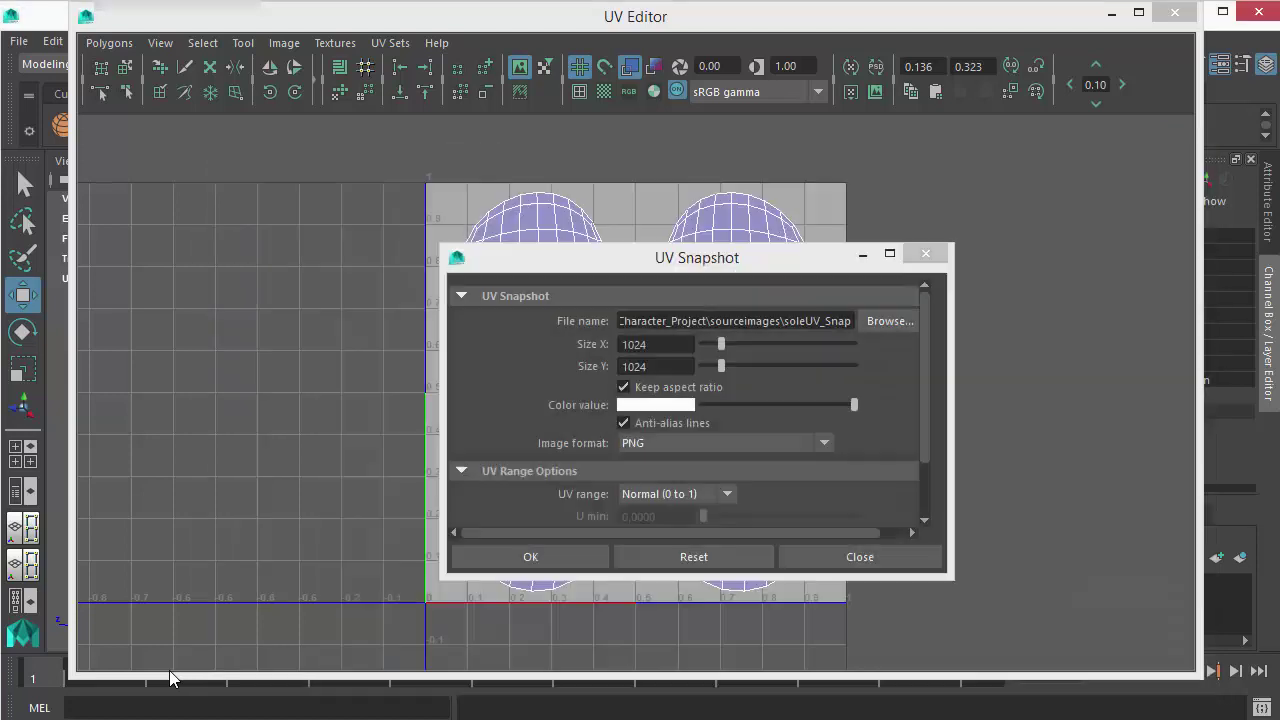
scroll(690, 410, down, 3)
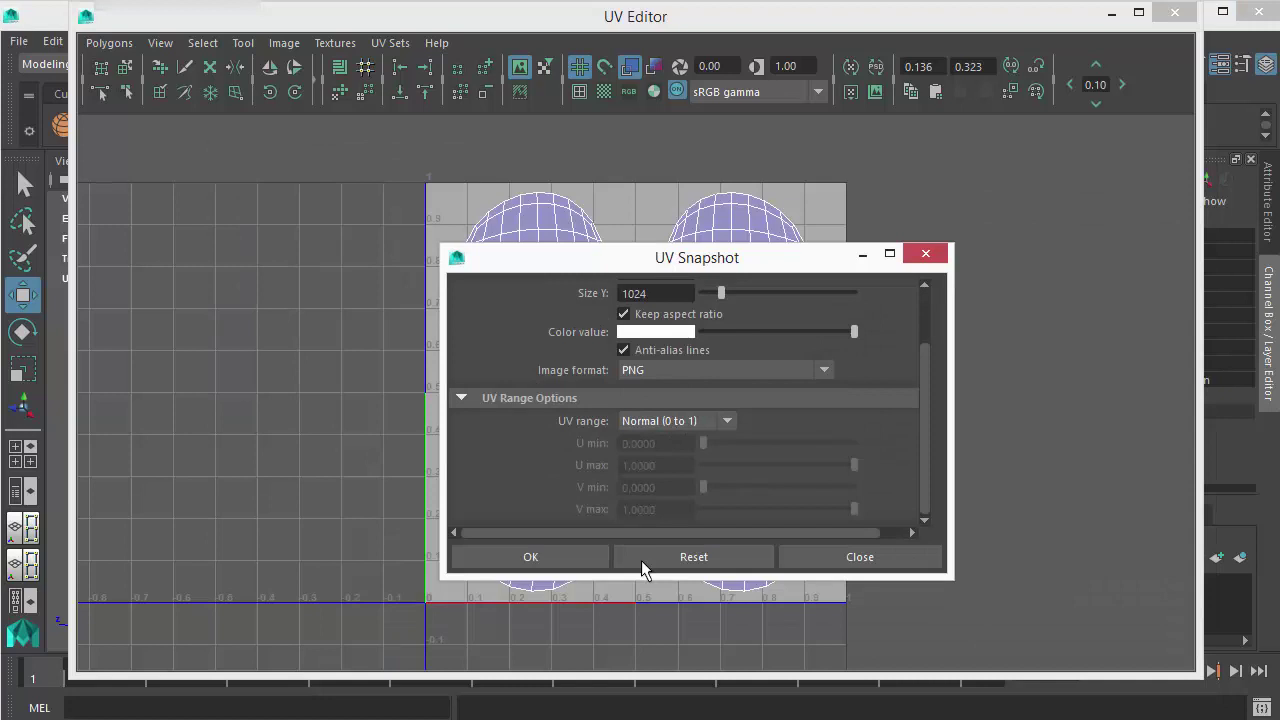
click(543, 562)
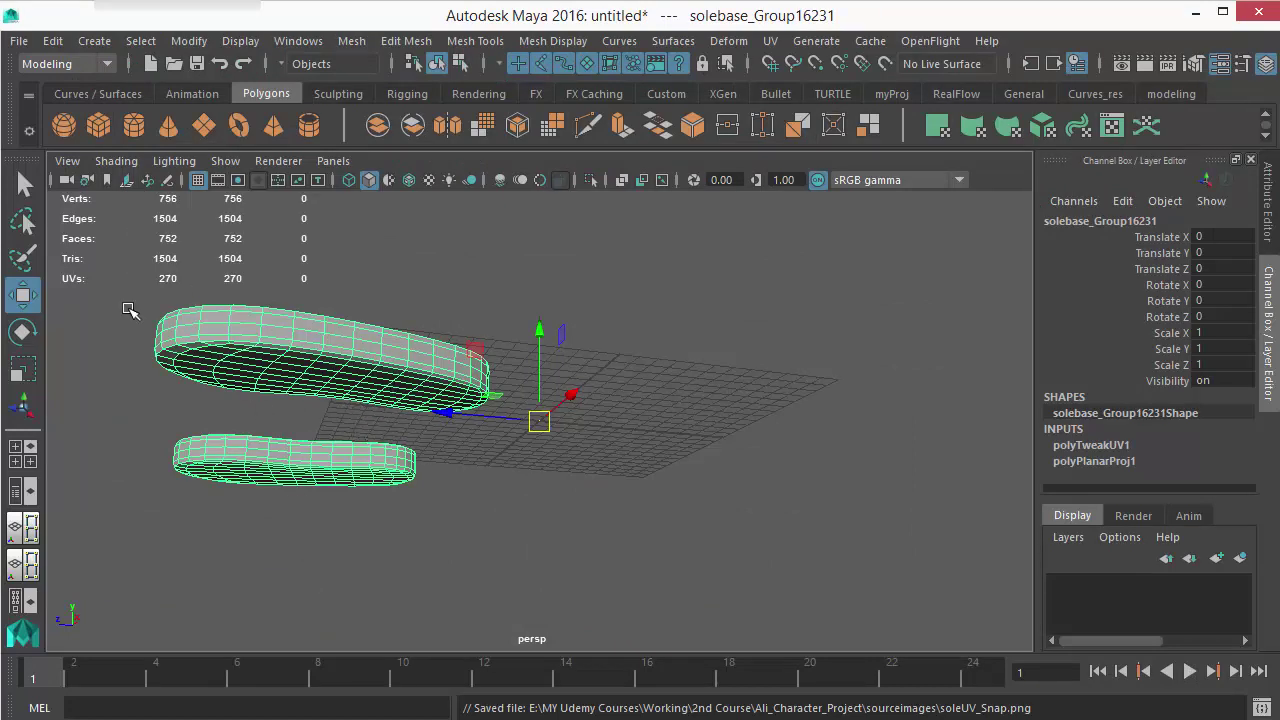
Export the selected sole mesh over solebase.OBJ in the Zbrush file folder, then return to ZBrush.
click(19, 41)
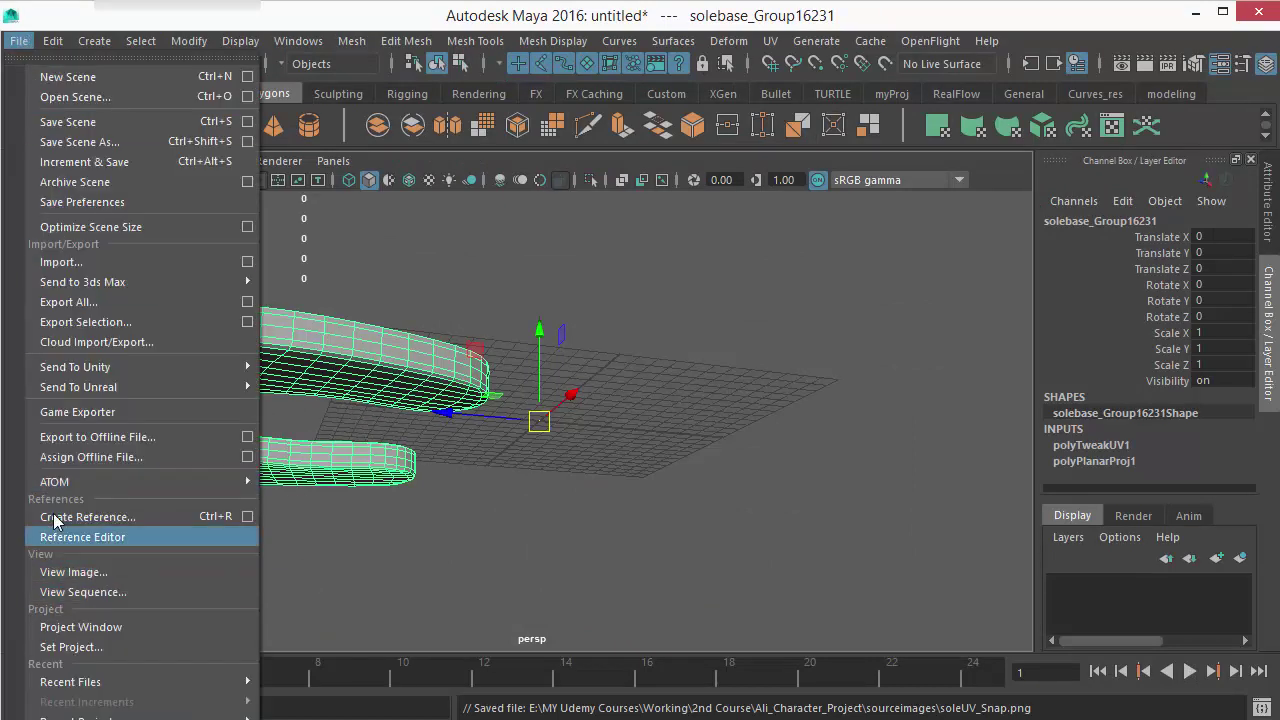
click(118, 350)
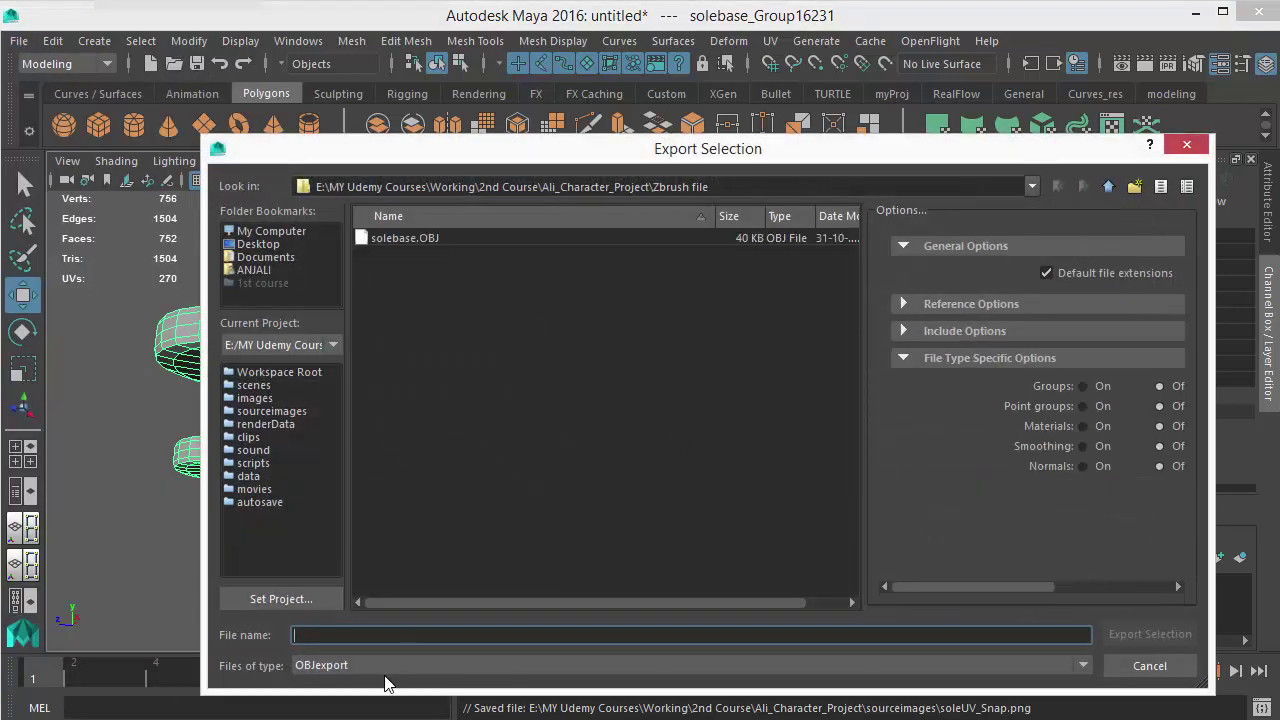
click(386, 240)
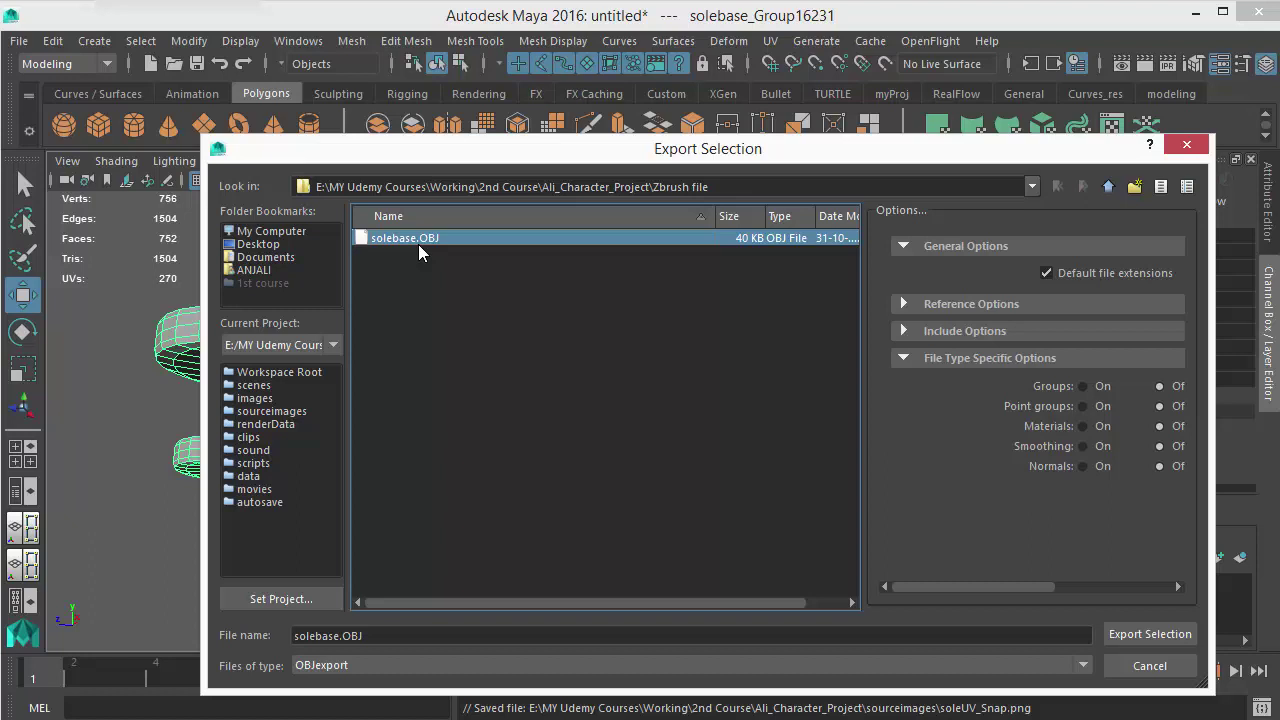
click(1129, 645)
click(668, 448)
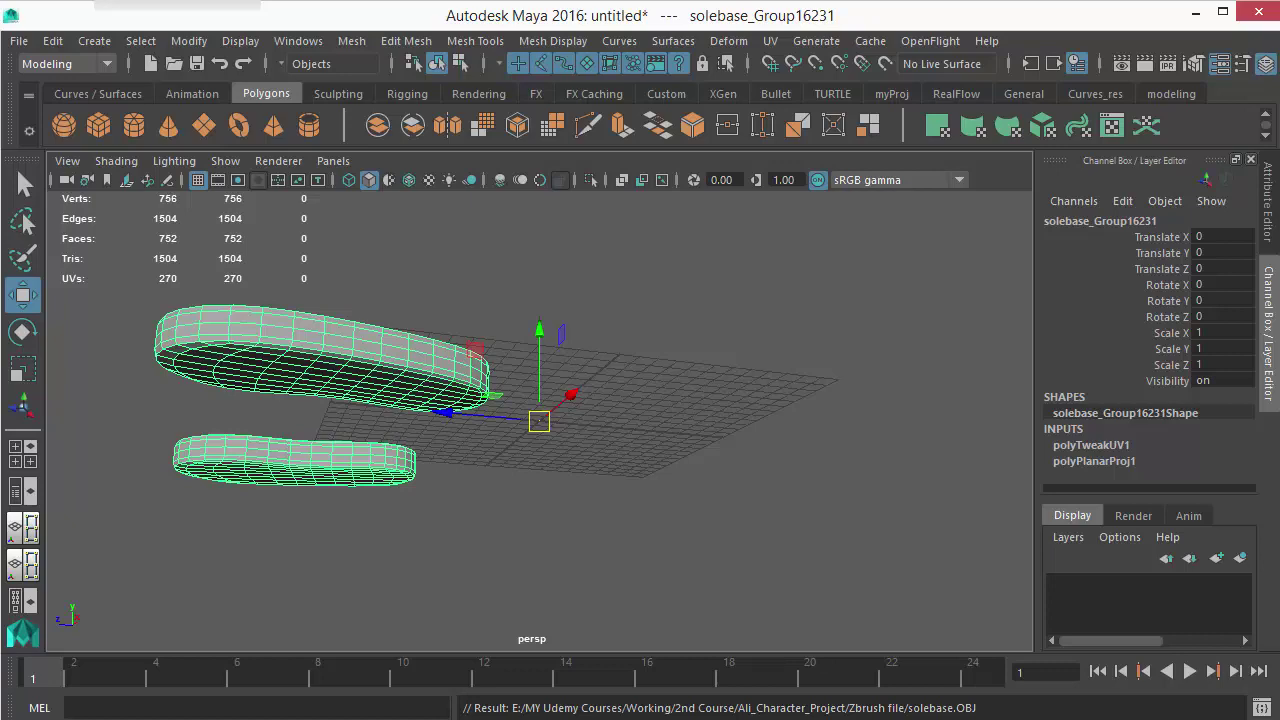
click(830, 719)
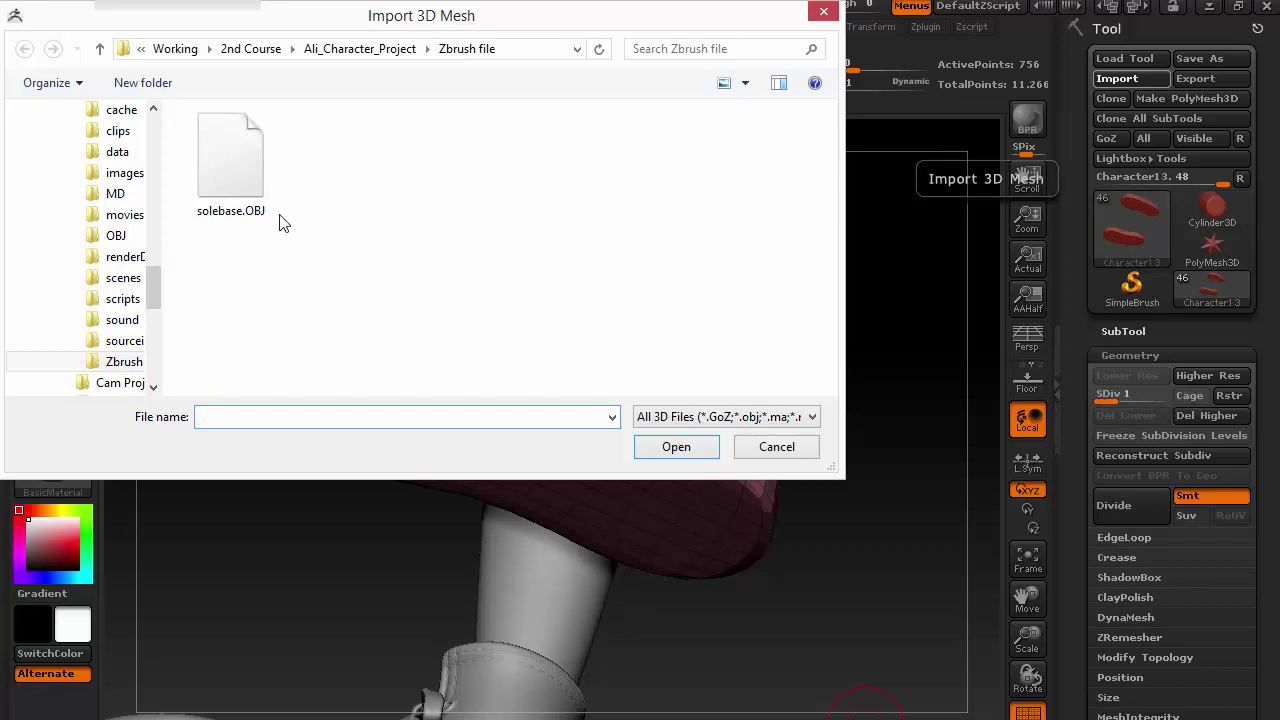
Import solebase.OBJ into the sole subtool and rotate the view to check the sole from the side.
click(238, 176)
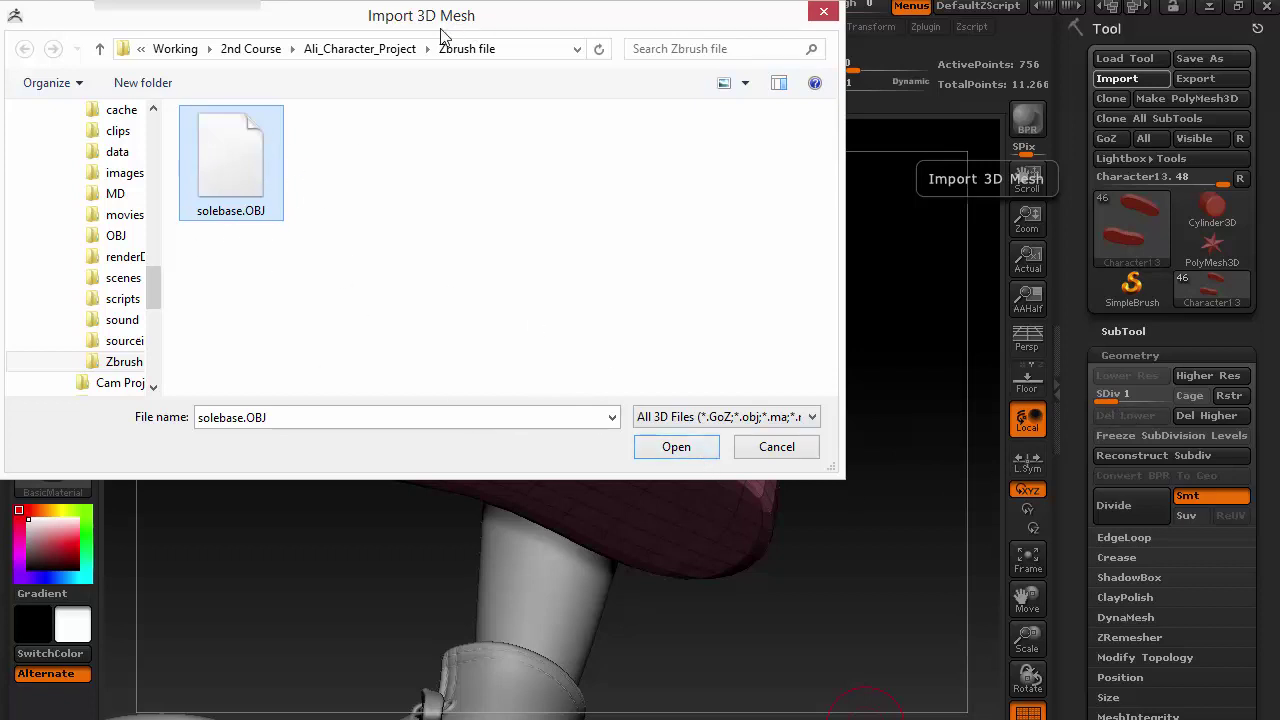
click(680, 453)
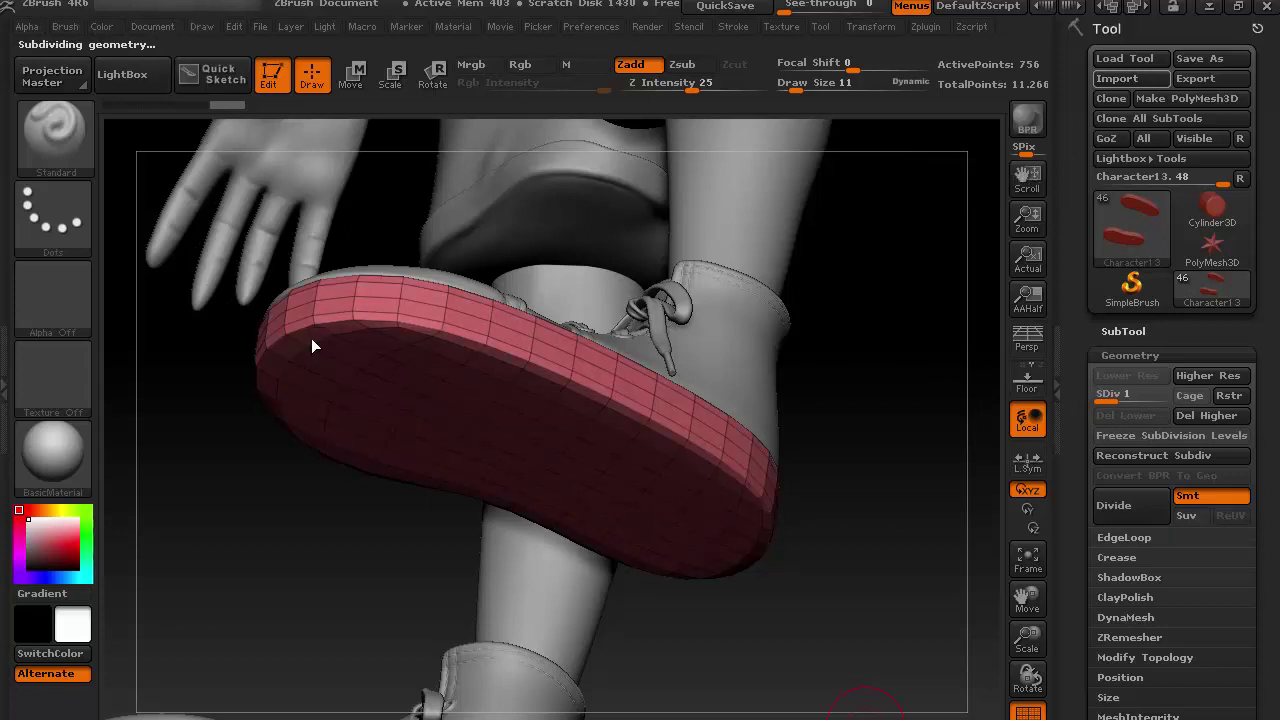
drag(200, 163, 403, 395)
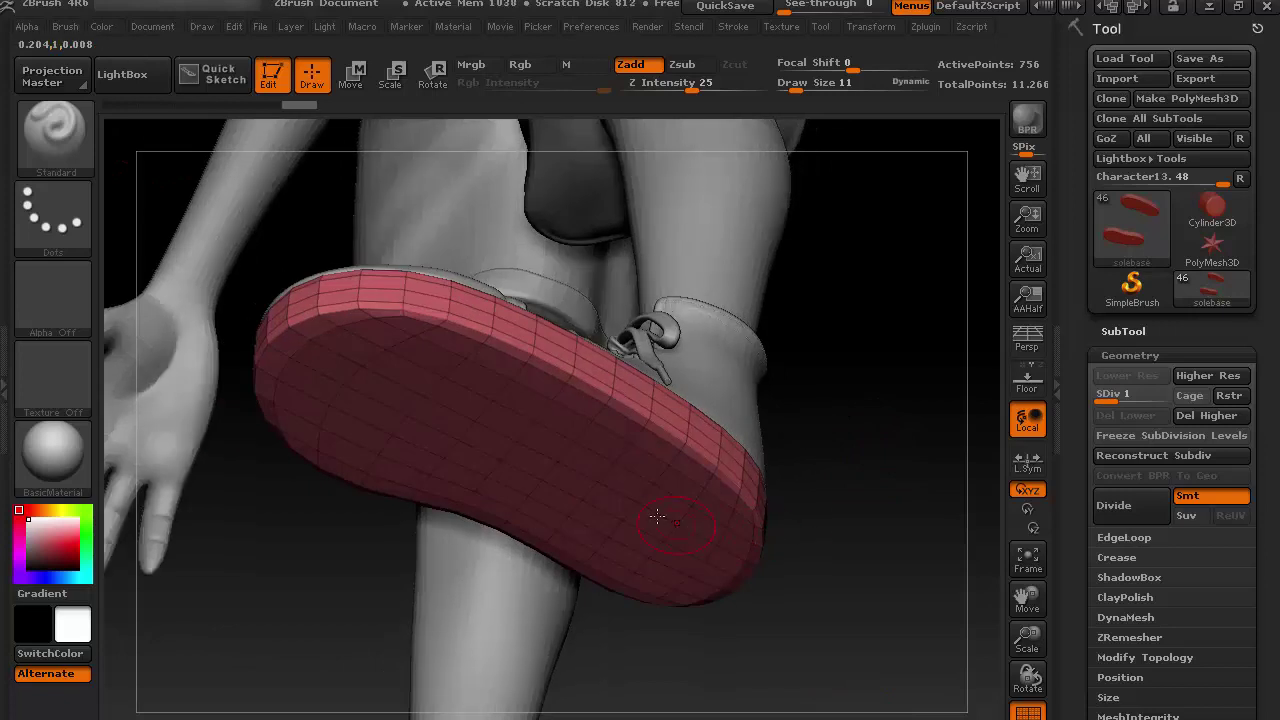
Turn on Morph UV to view both soles' flattened UV shells, then turn it off to restore the shoes.
click(1116, 354)
scroll(1140, 300, down, 5)
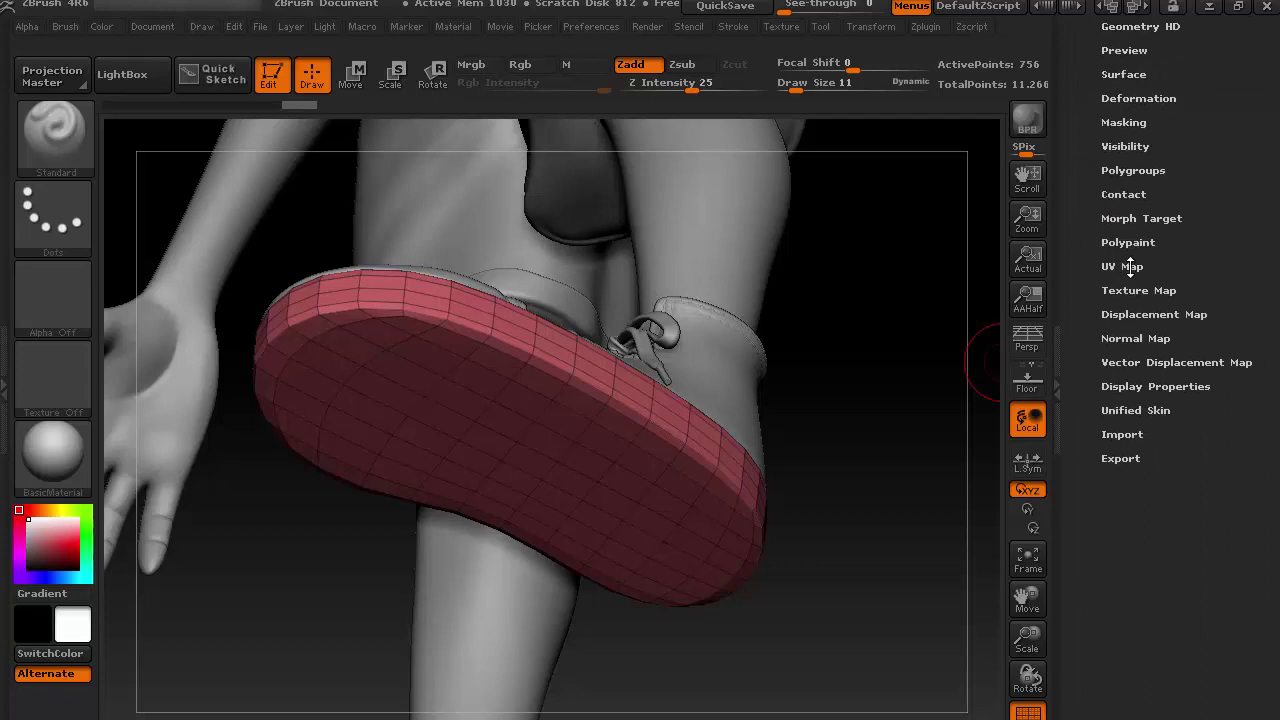
click(1129, 266)
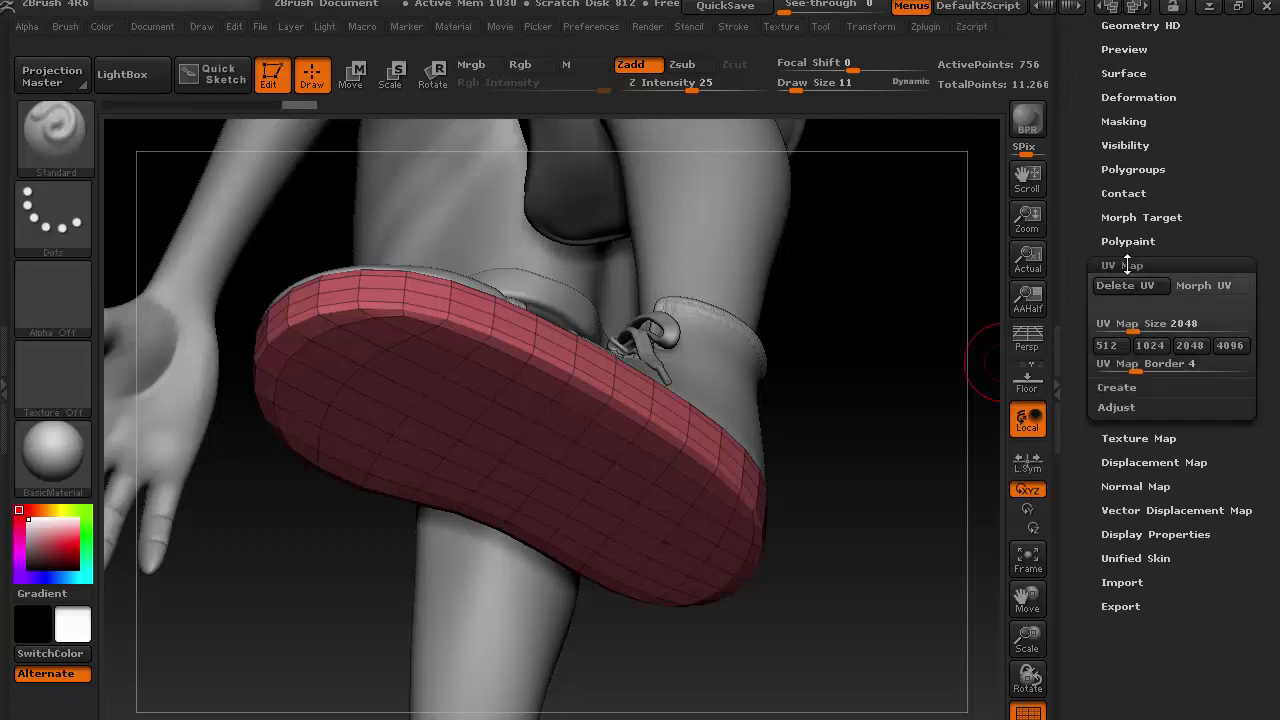
click(1203, 285)
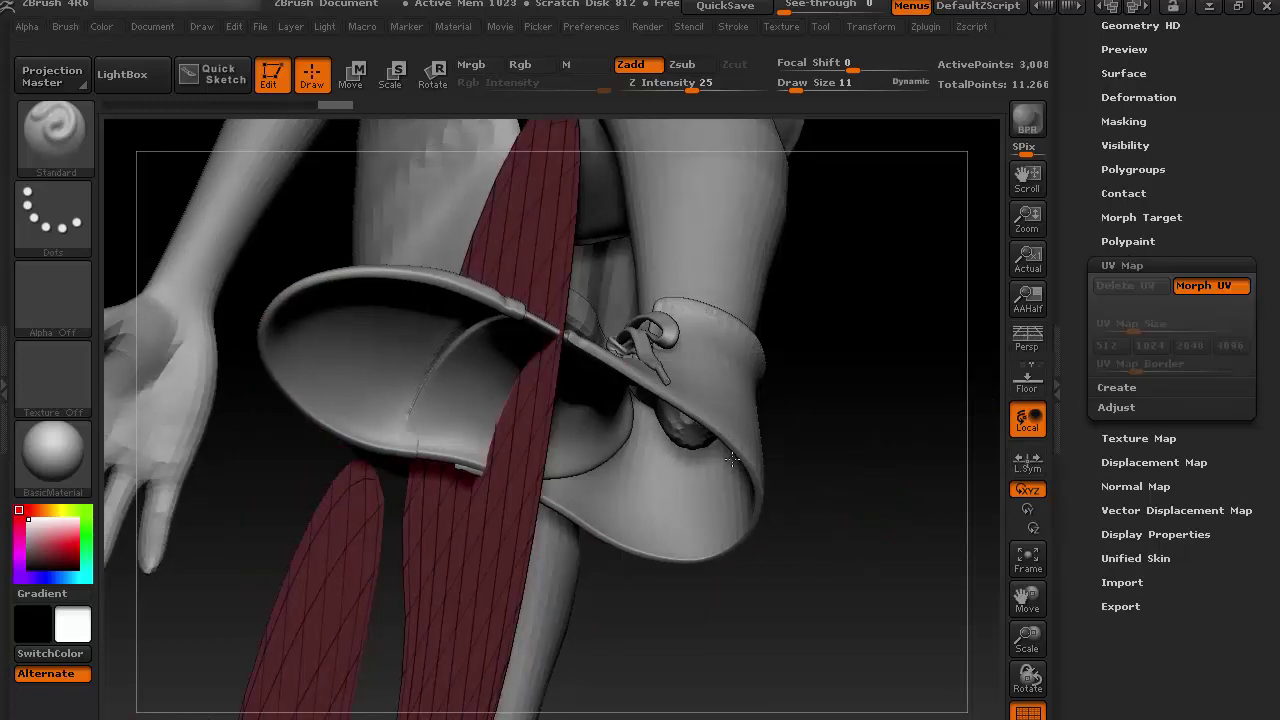
alt+drag(626, 402, 673, 376)
drag(840, 414, 751, 451)
alt+drag(736, 391, 803, 471)
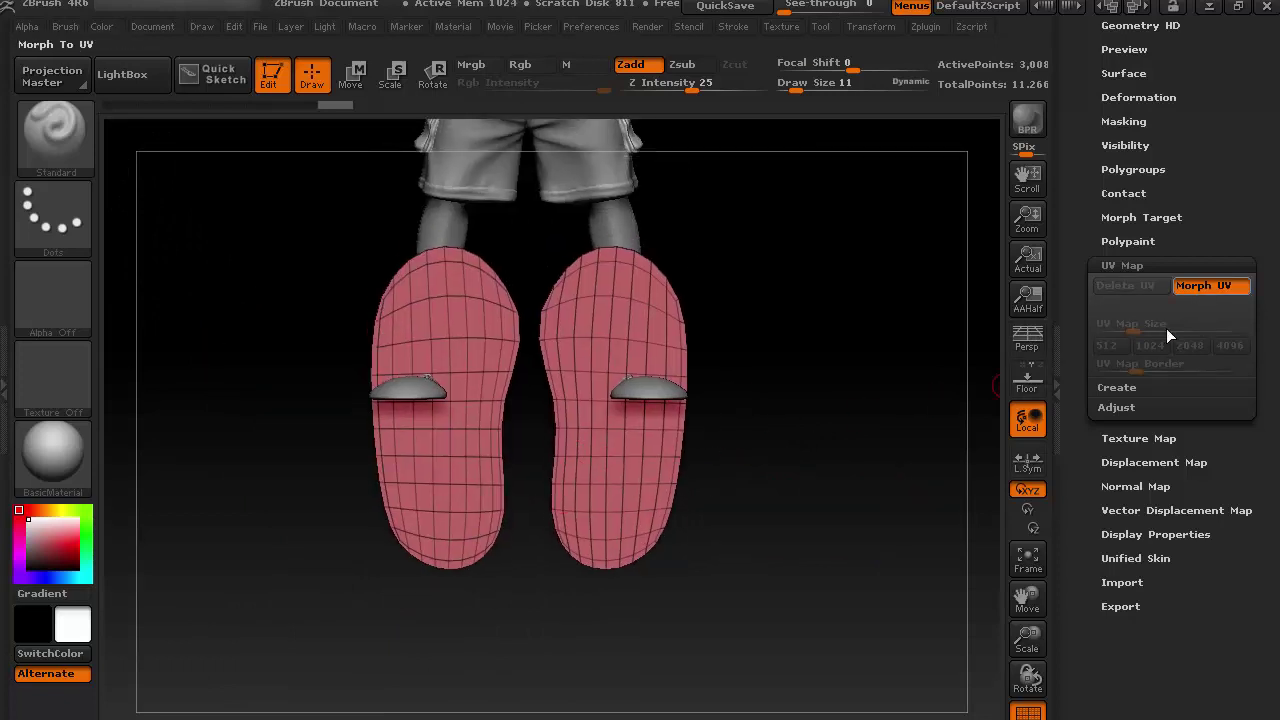
click(1207, 286)
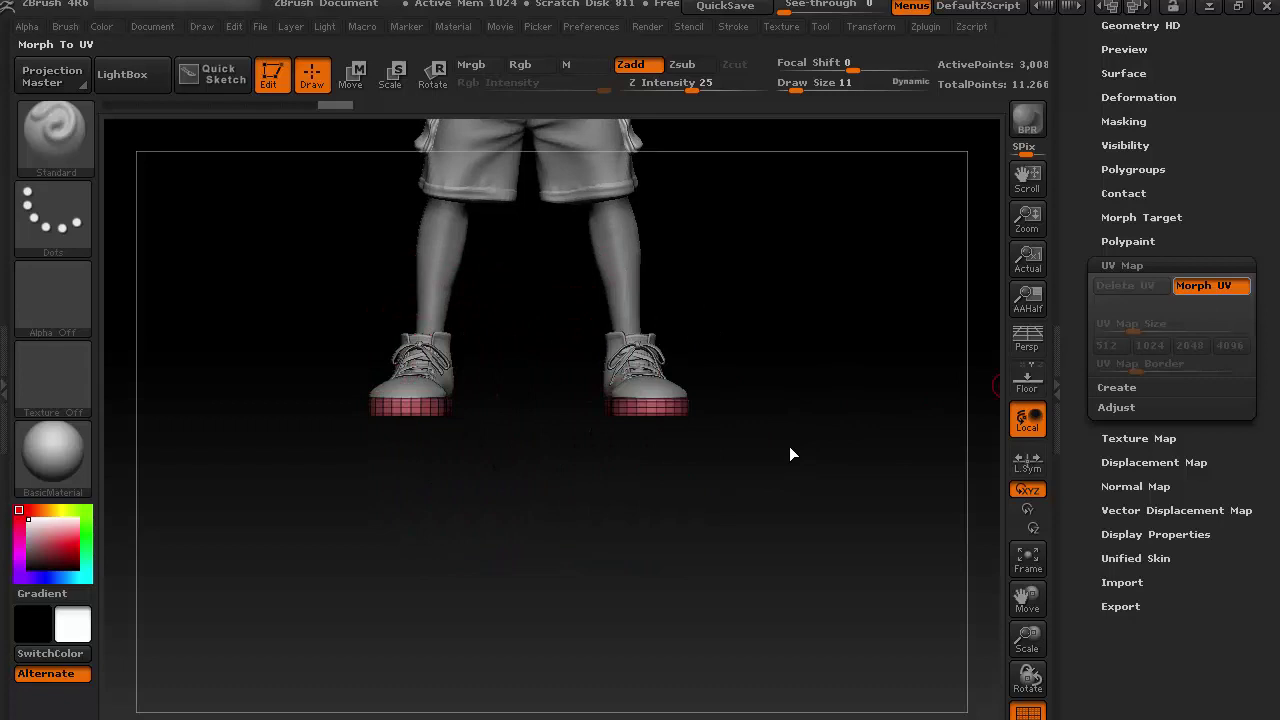
alt+drag(754, 503, 811, 517)
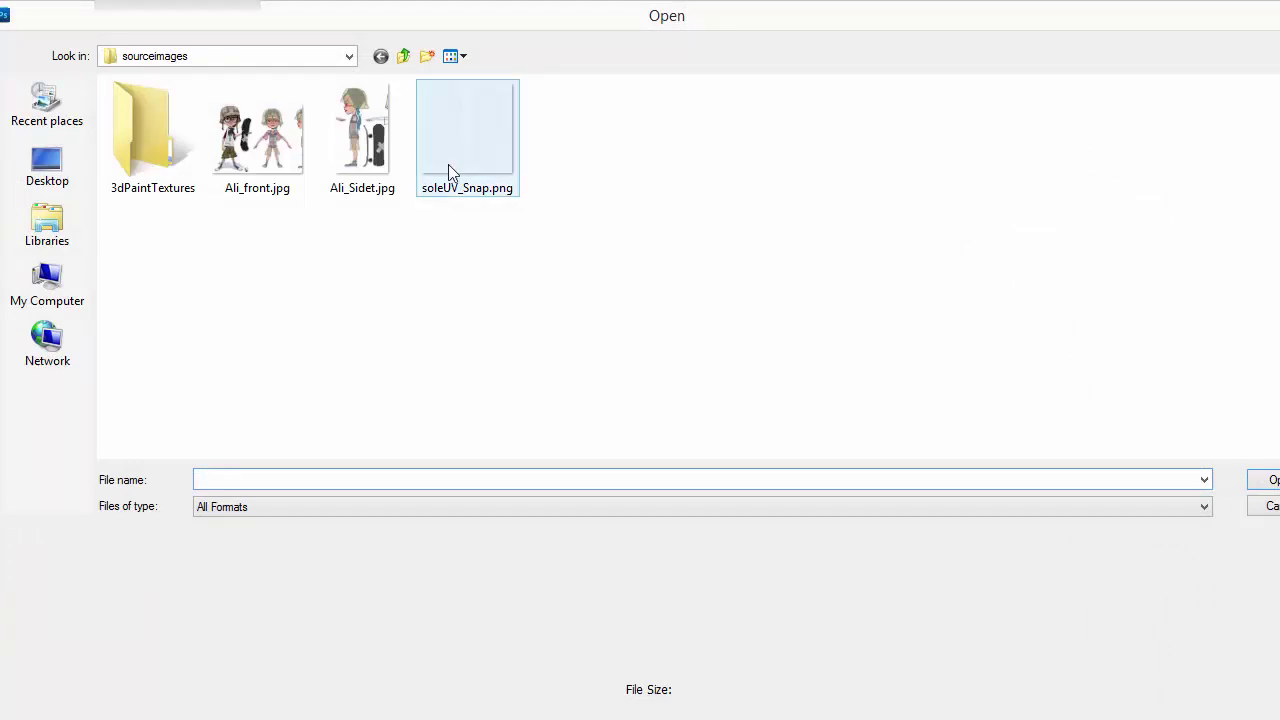
Open soleUV_Snap.png and add a 50% gray-filled Layer 1 beneath the UV wireframe layer.
click(458, 198)
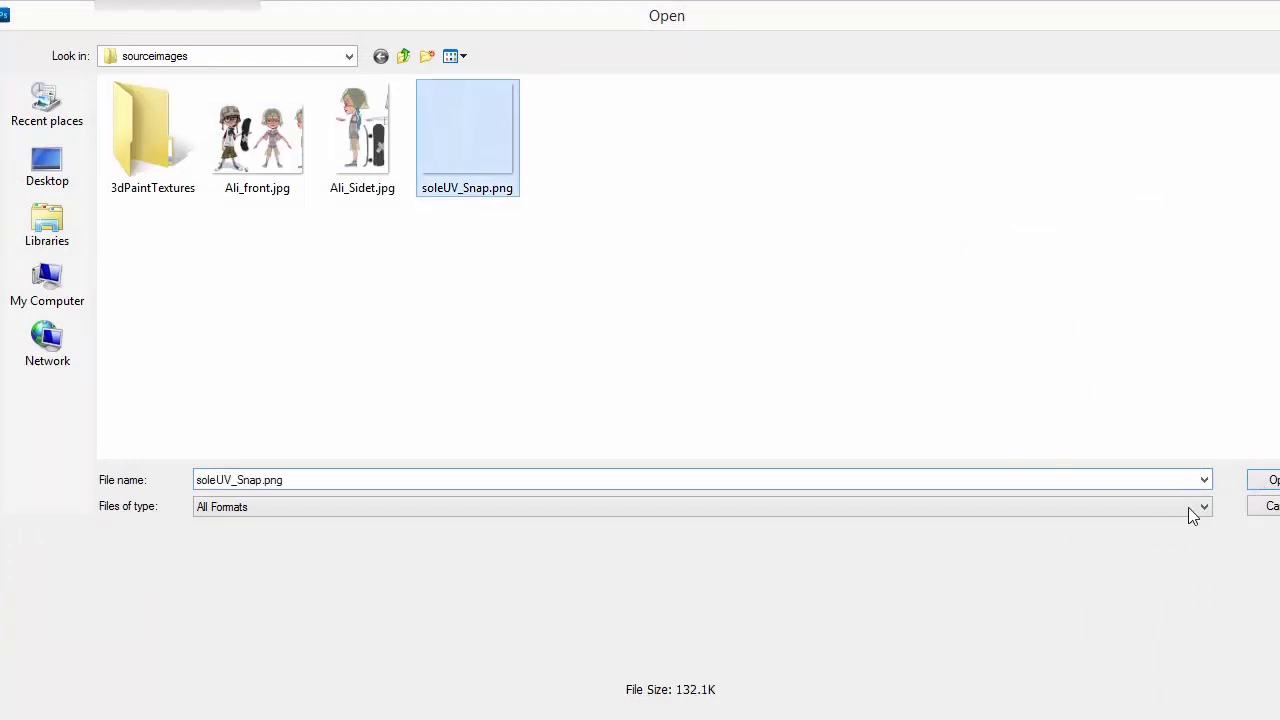
key(Return)
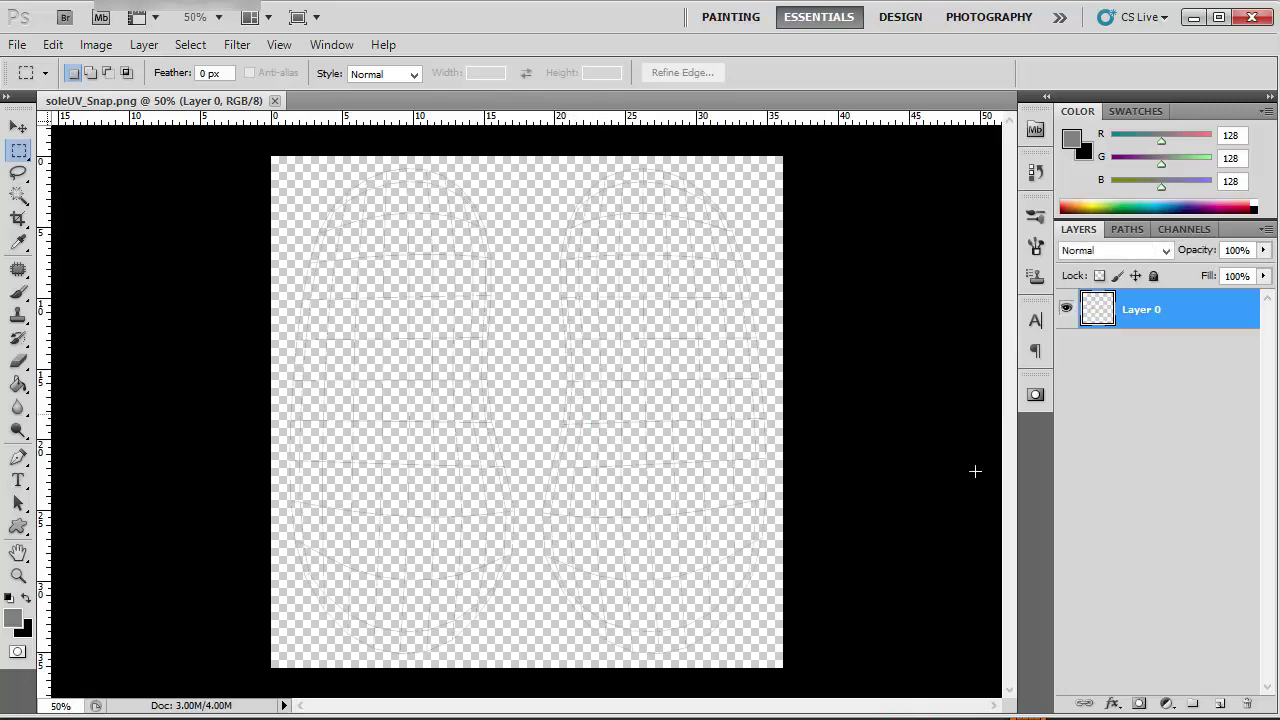
click(1219, 704)
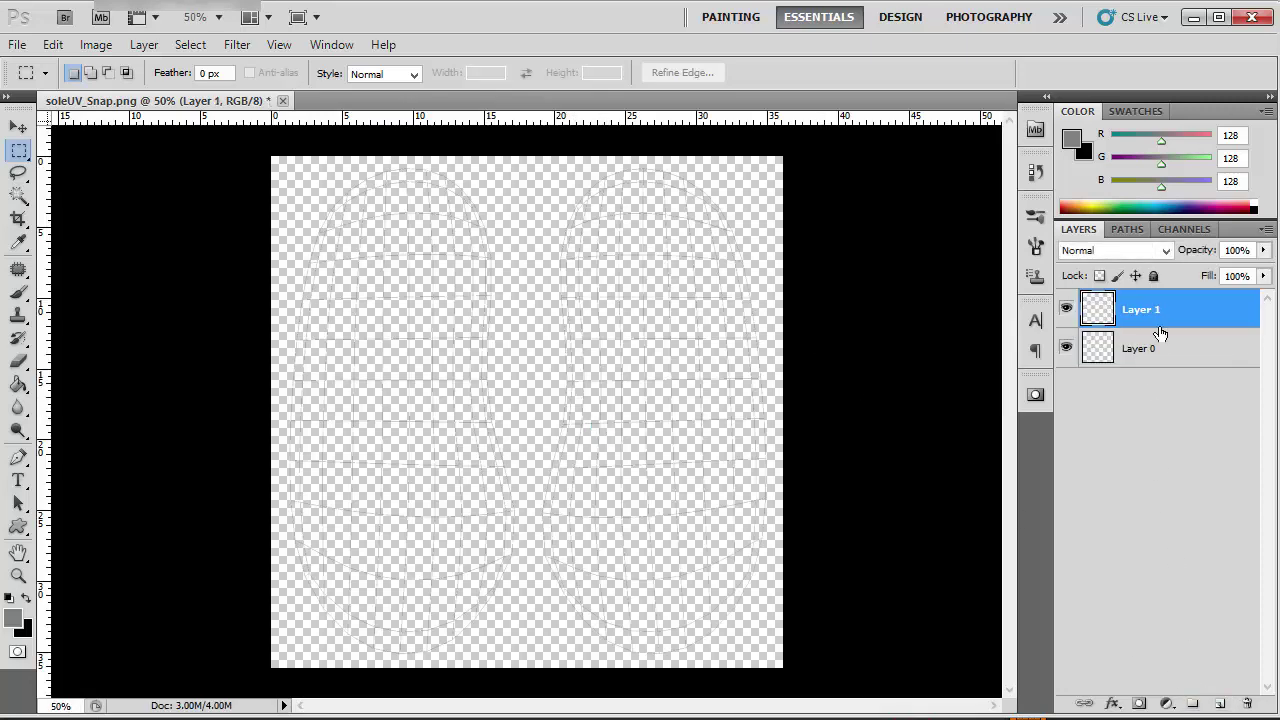
drag(1160, 330, 1163, 385)
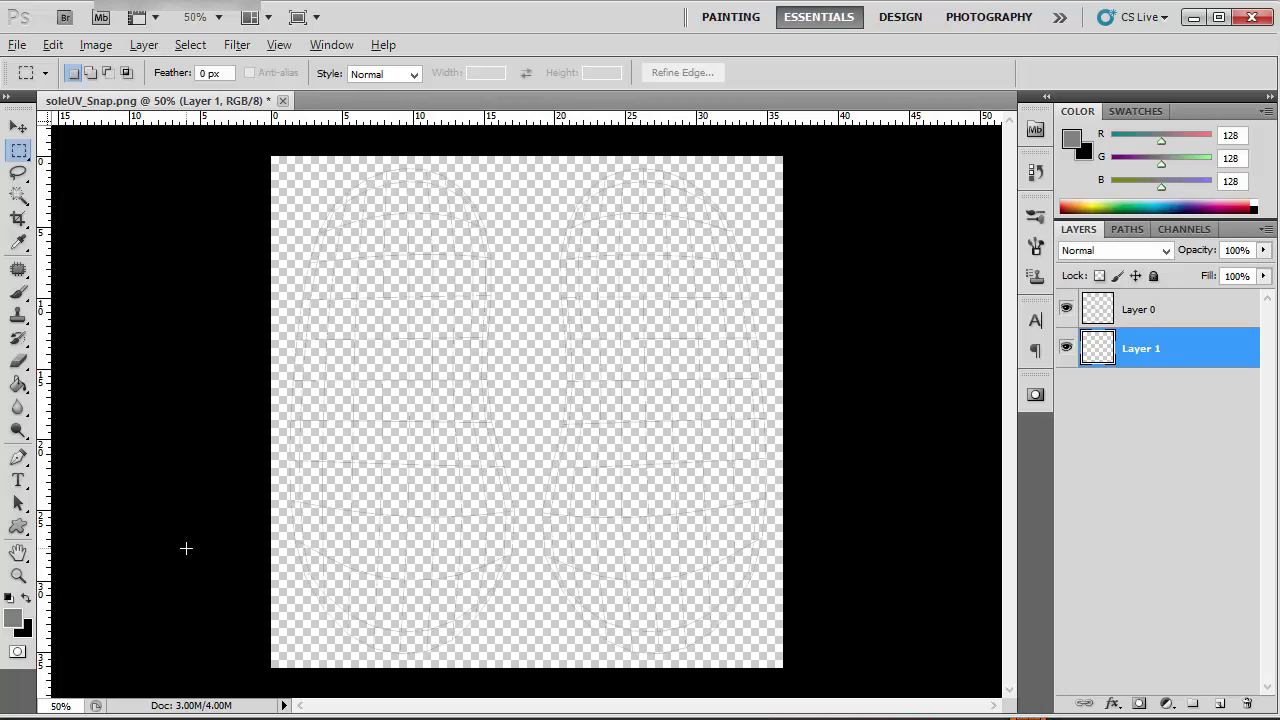
key(alt+BackSpace)
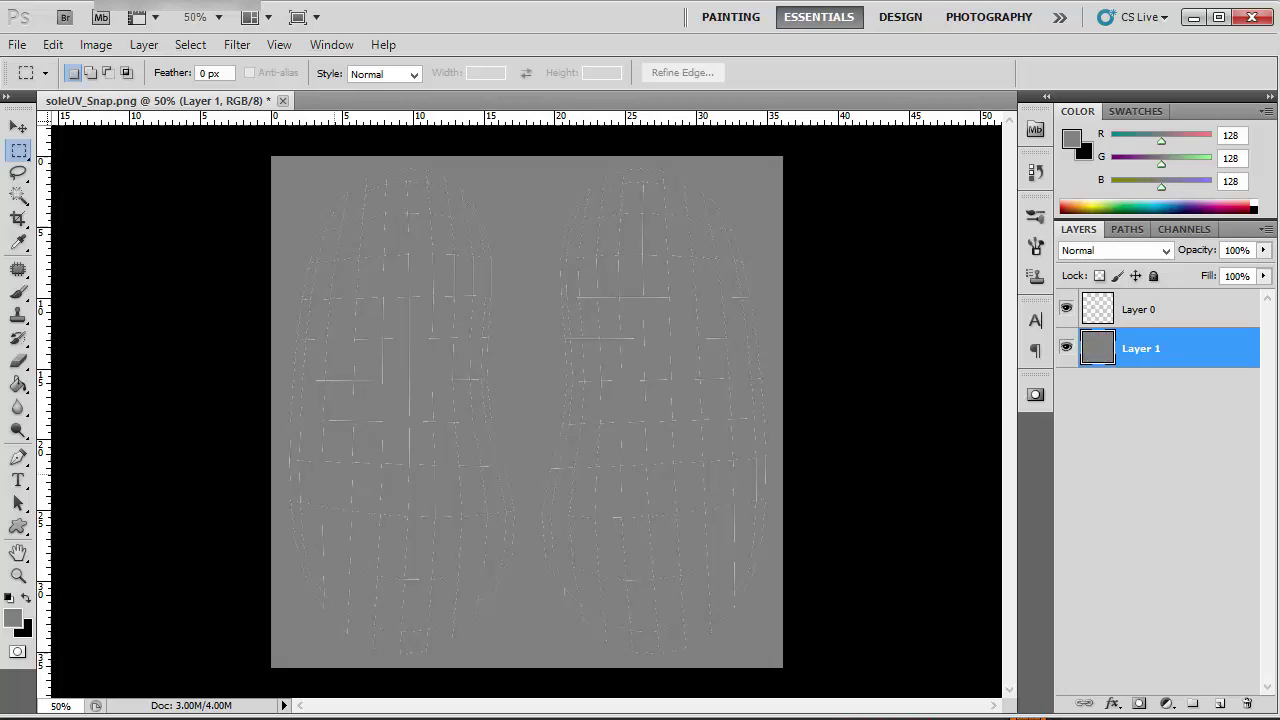
Zoom the canvas to 66.7% on the UV wireframes.
click(18, 575)
alt+click(412, 442)
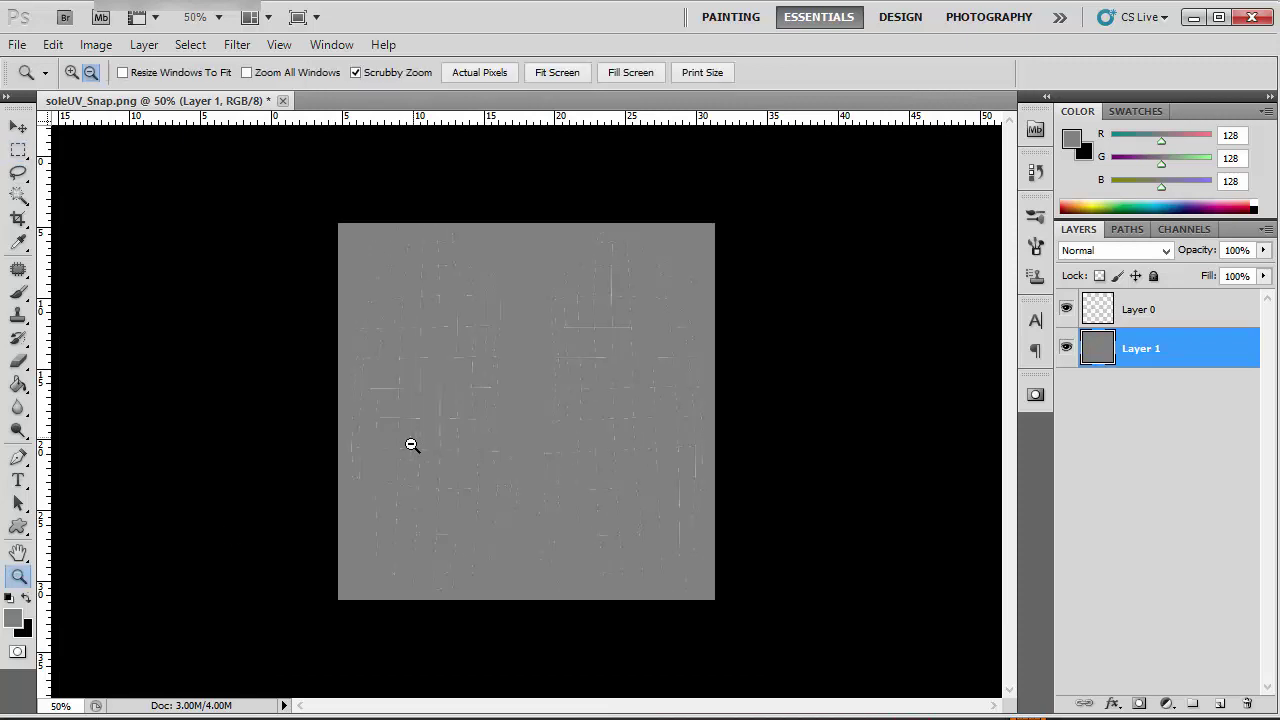
alt+click(448, 433)
click(451, 431)
click(451, 431)
click(445, 450)
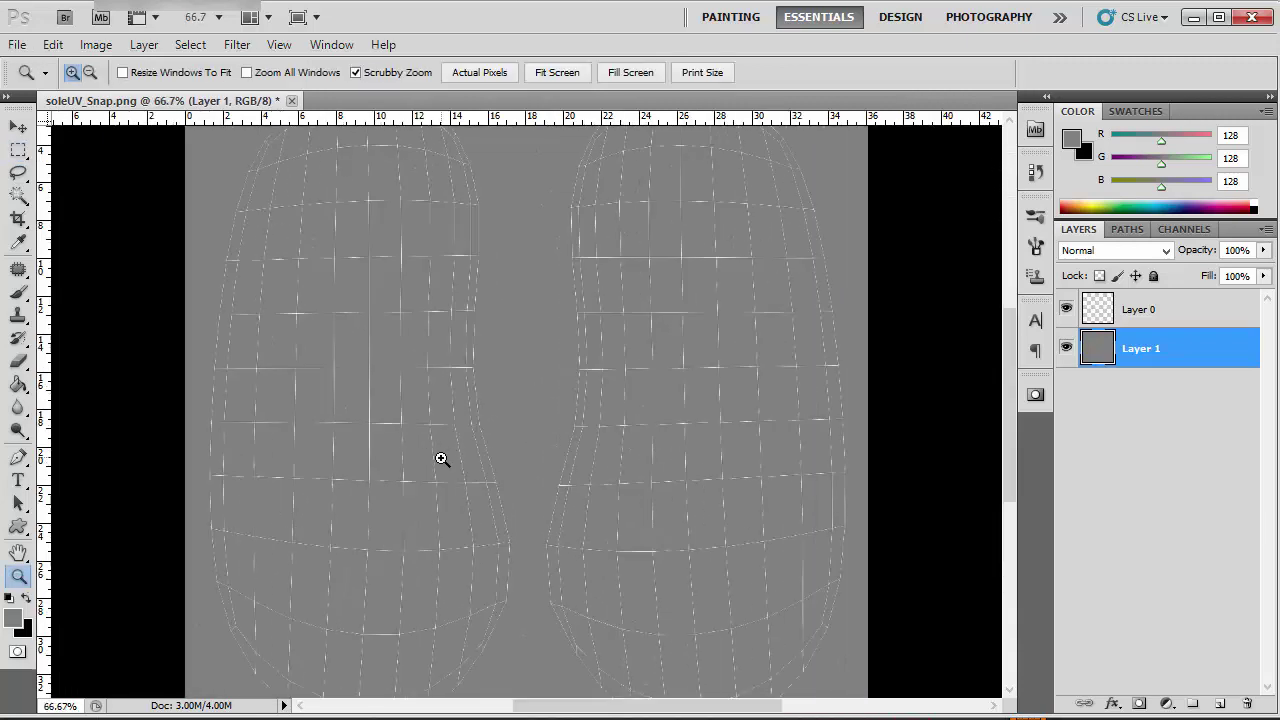
key(alt)
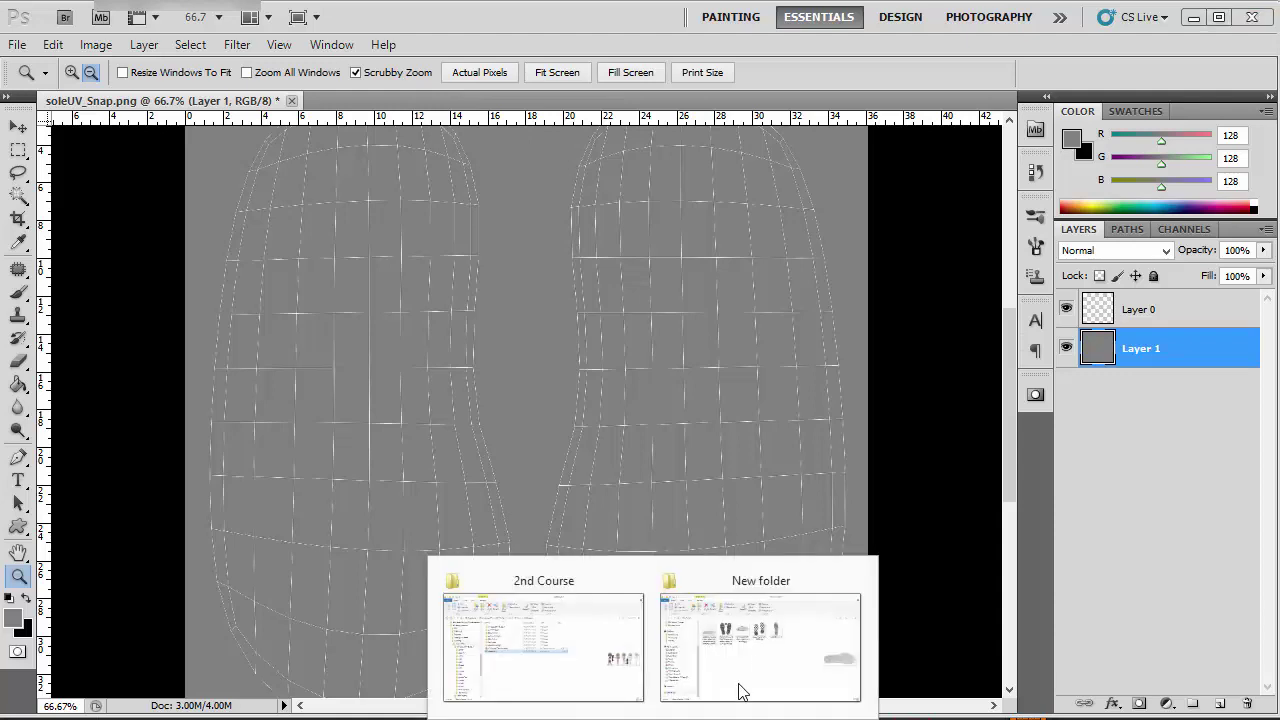
Drag the depositphotos shoe-imprints JPG from New folder into Photoshop to open it as a second document.
click(742, 690)
click(440, 336)
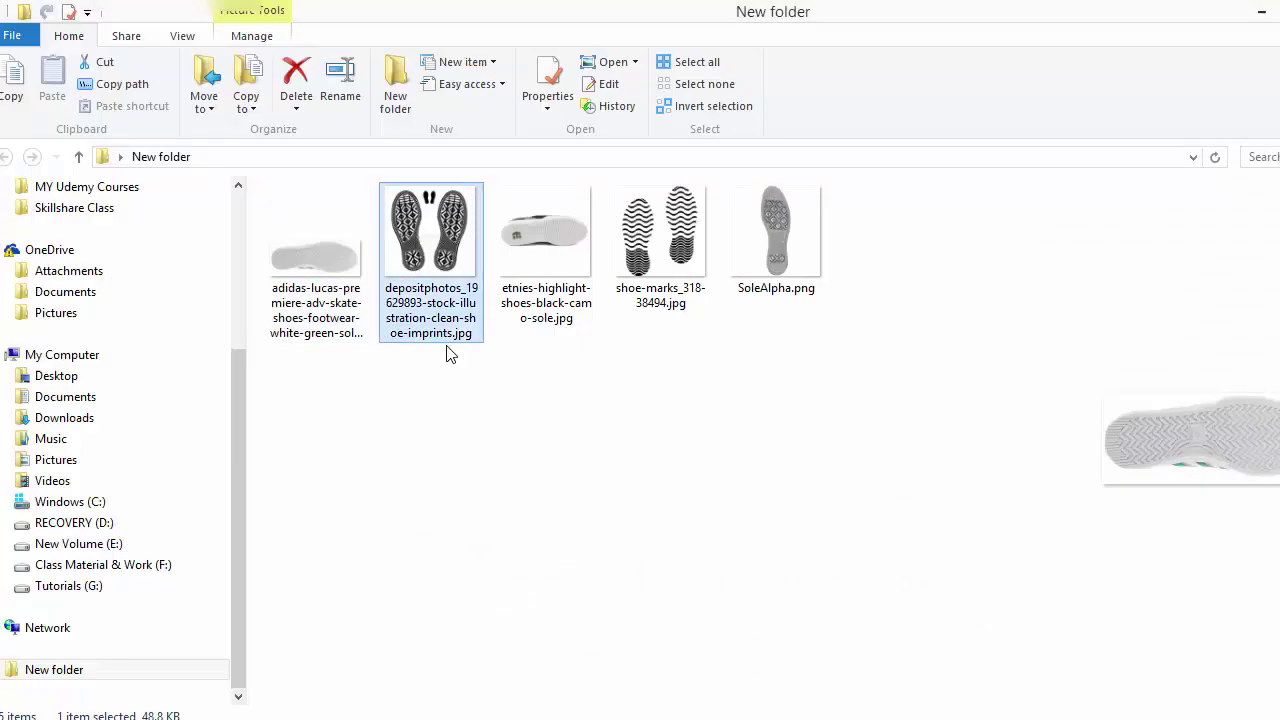
drag(655, 567, 866, 130)
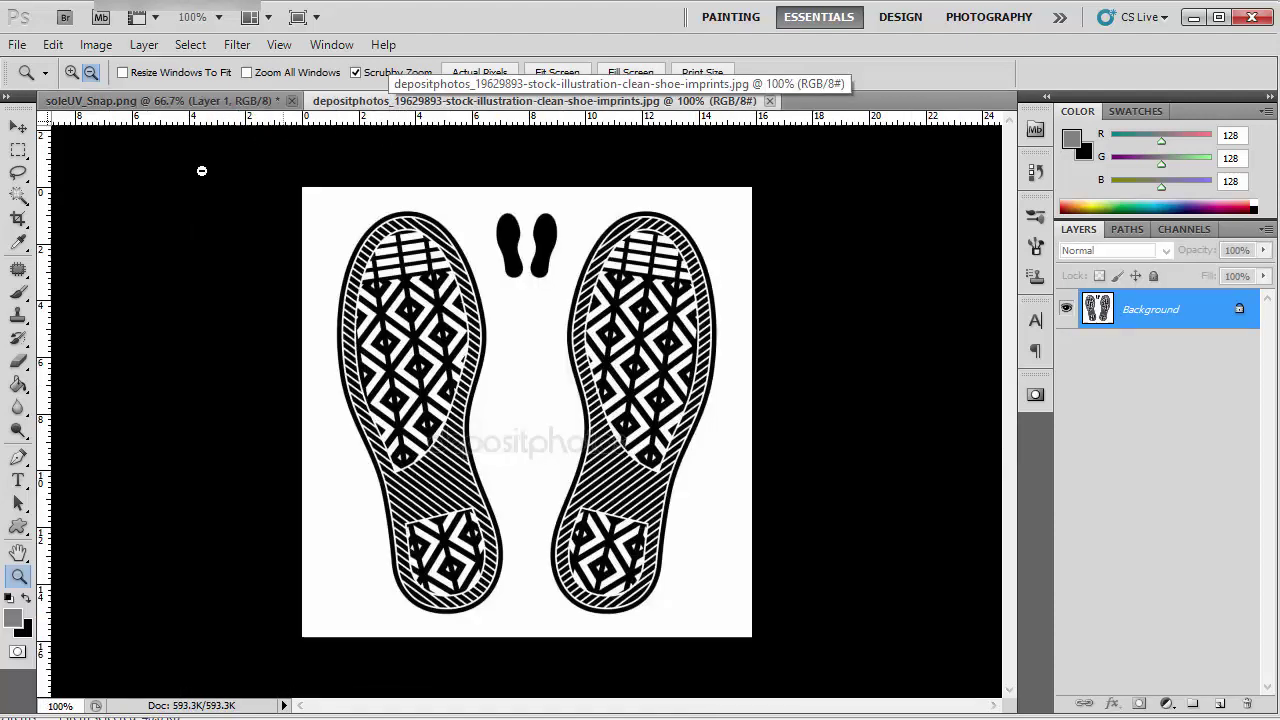
Lasso the left sole print in the stock image and drag it into soleUV_Snap as Layer 2.
click(18, 172)
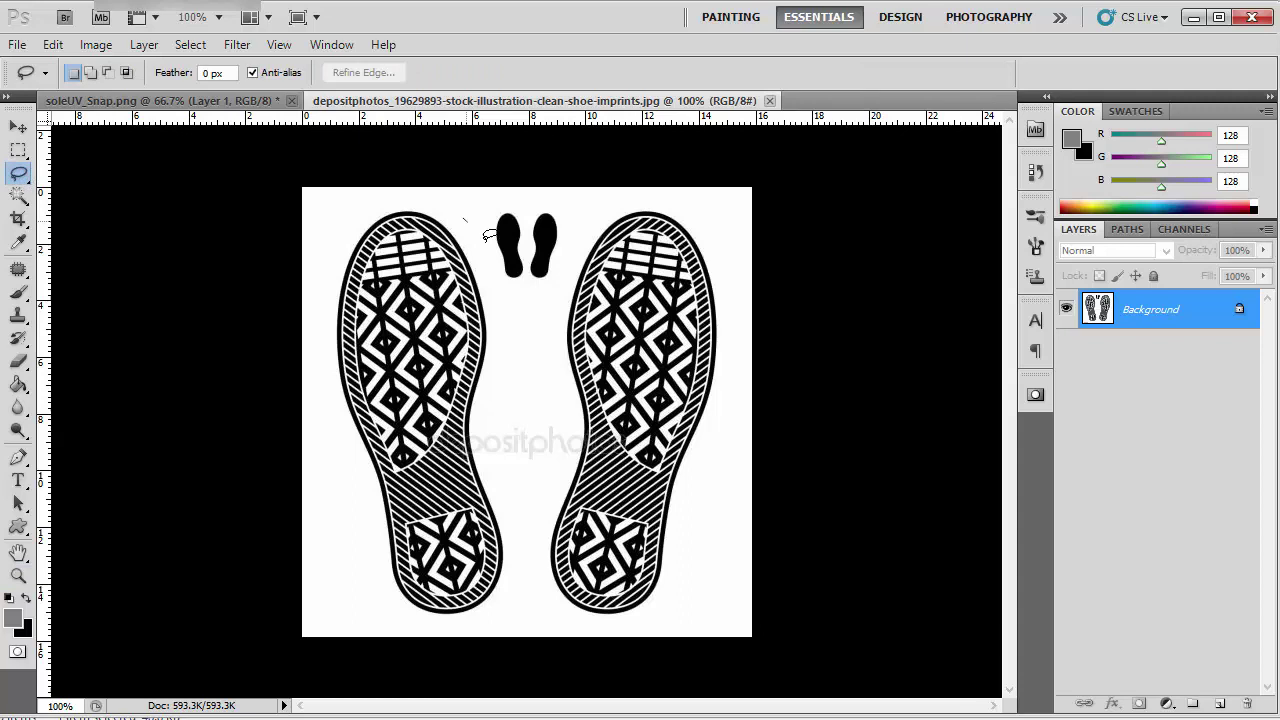
mouse_move(503, 433)
mouse_down()
mouse_move(519, 570)
mouse_move(492, 615)
mouse_move(452, 633)
mouse_move(404, 617)
mouse_move(369, 579)
mouse_move(331, 463)
mouse_move(319, 272)
mouse_move(351, 213)
mouse_move(412, 190)
mouse_move(475, 212)
mouse_up()
key(v)
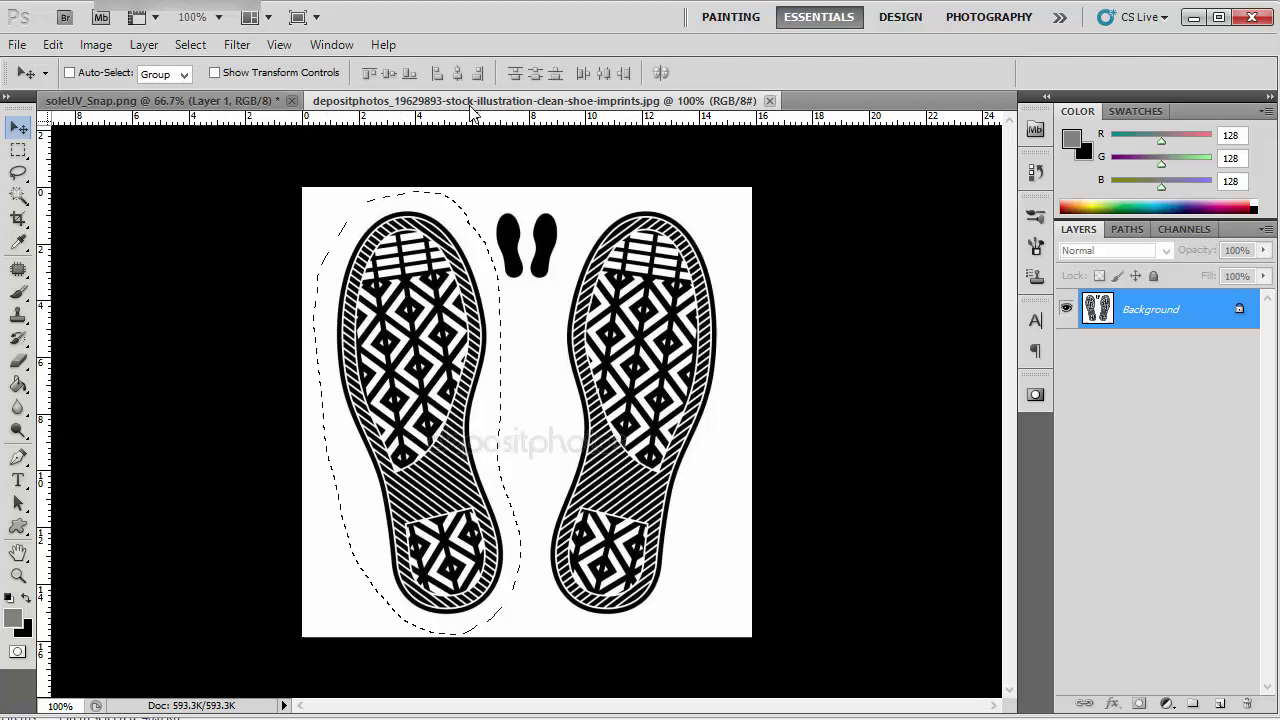
drag(670, 101, 749, 346)
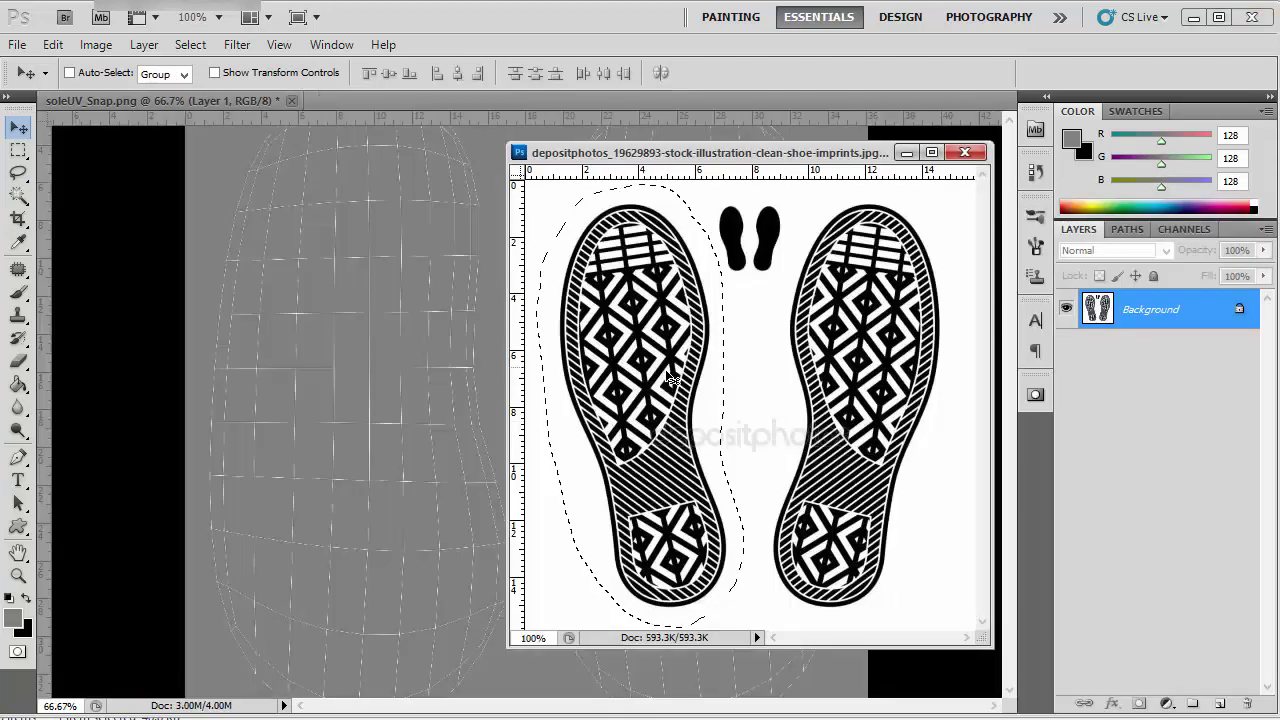
drag(665, 380, 405, 376)
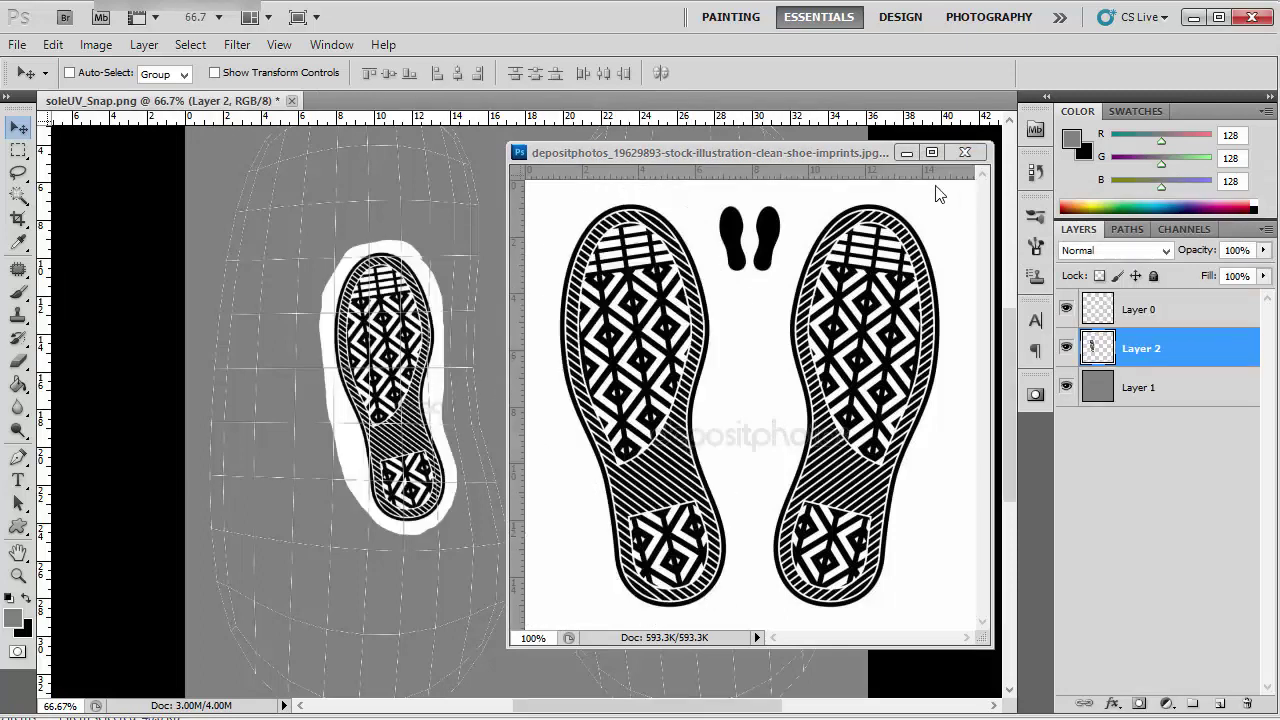
Close the shoe-imprints source image and shift the pasted sole slightly left over the shell.
click(970, 156)
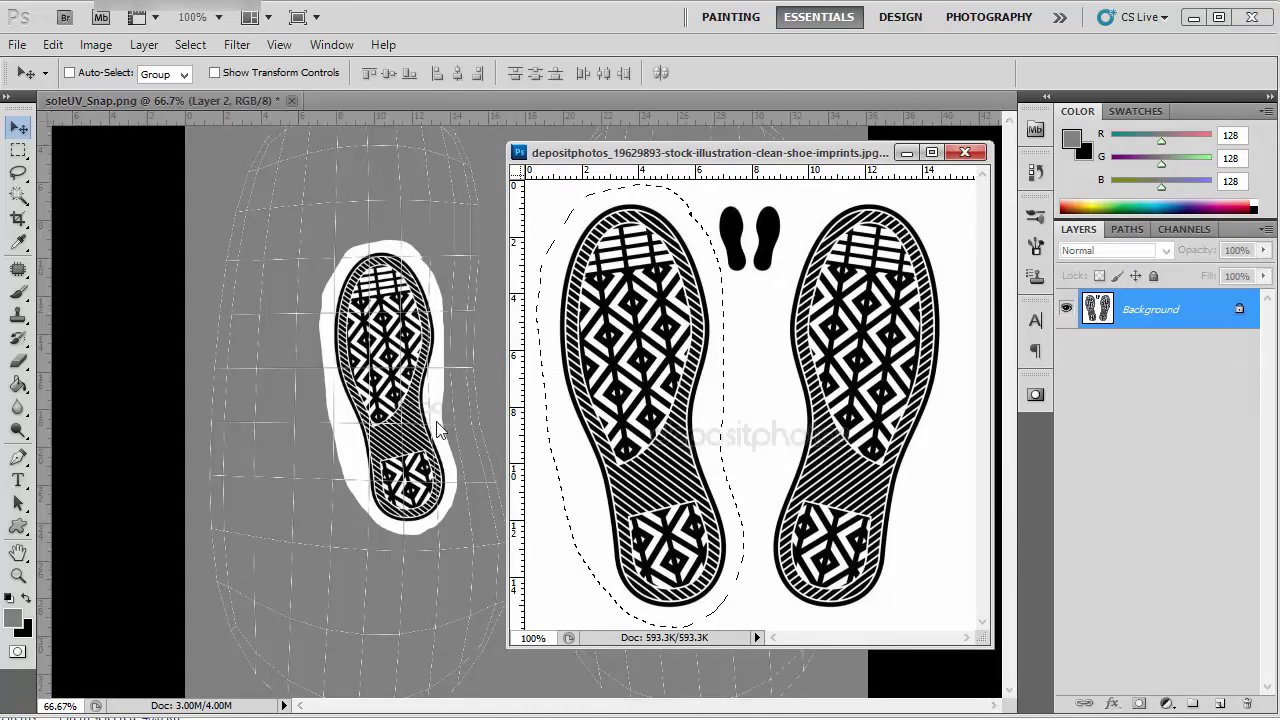
click(965, 152)
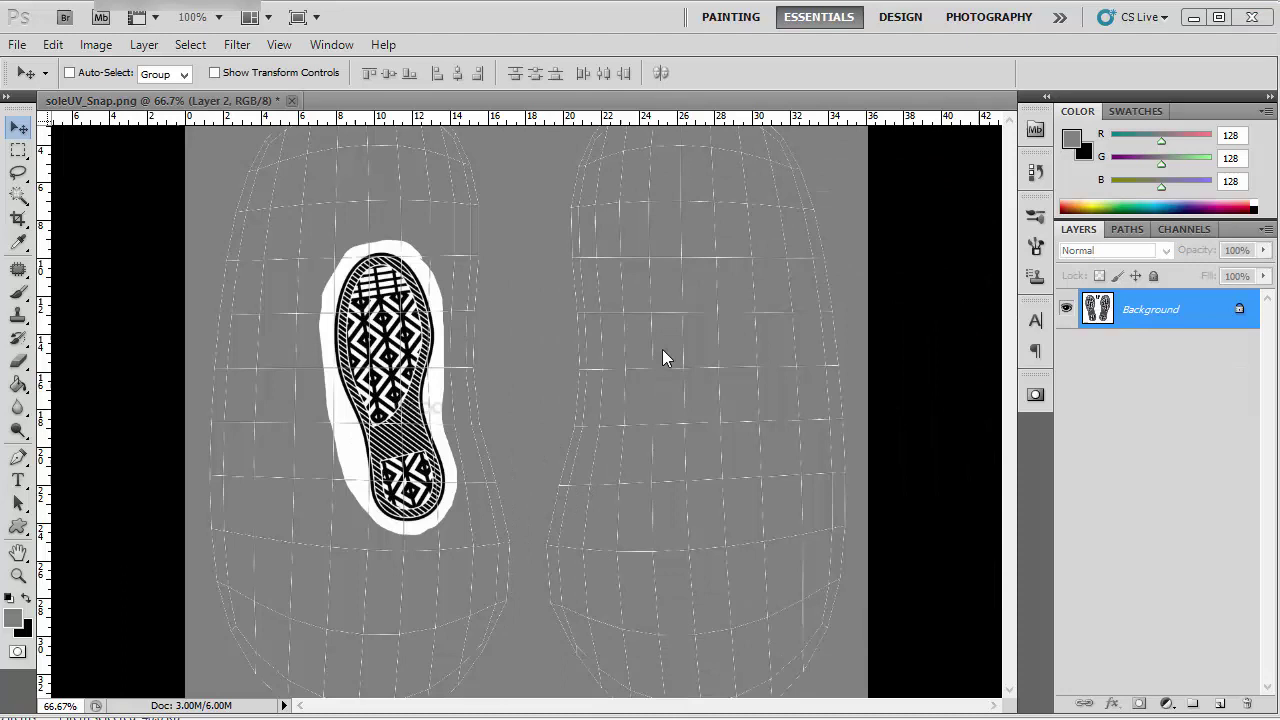
drag(407, 356, 363, 348)
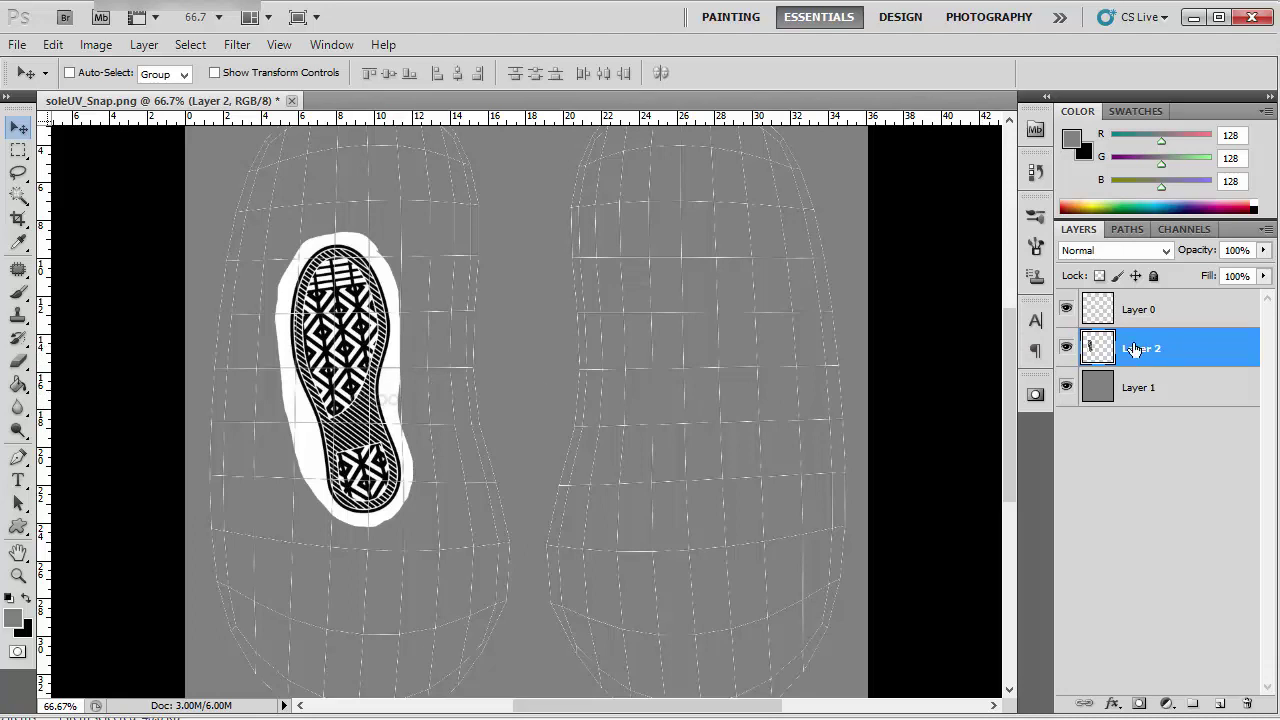
Set Layer 2's blend mode to Multiply and nudge the tread slightly left.
click(1105, 252)
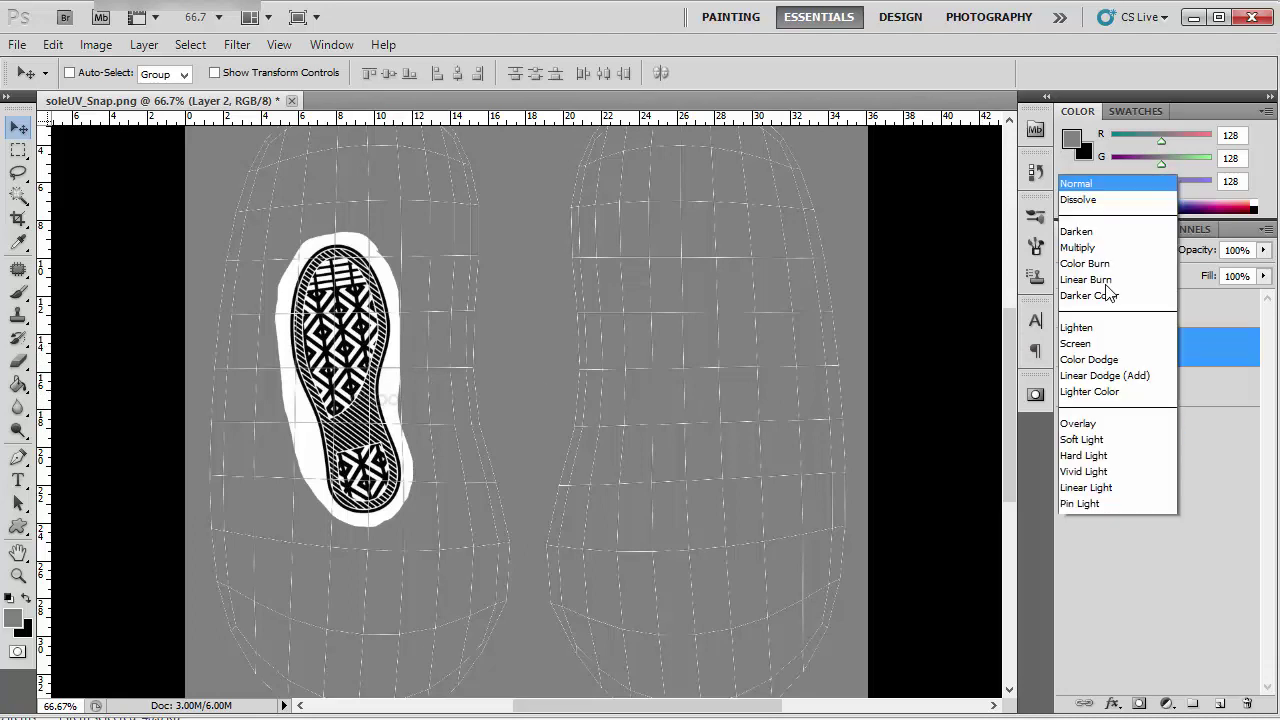
click(1090, 72)
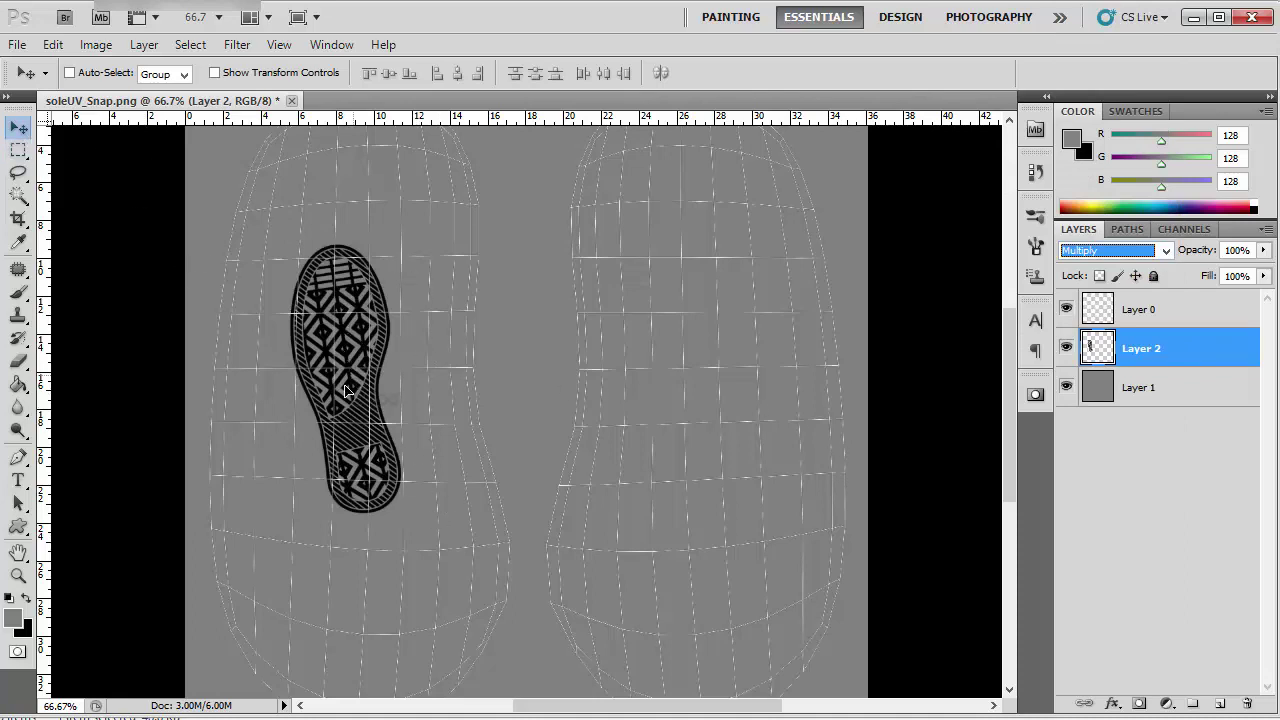
mouse_move(345, 390)
mouse_down()
mouse_move(335, 402)
mouse_move(336, 388)
mouse_up()
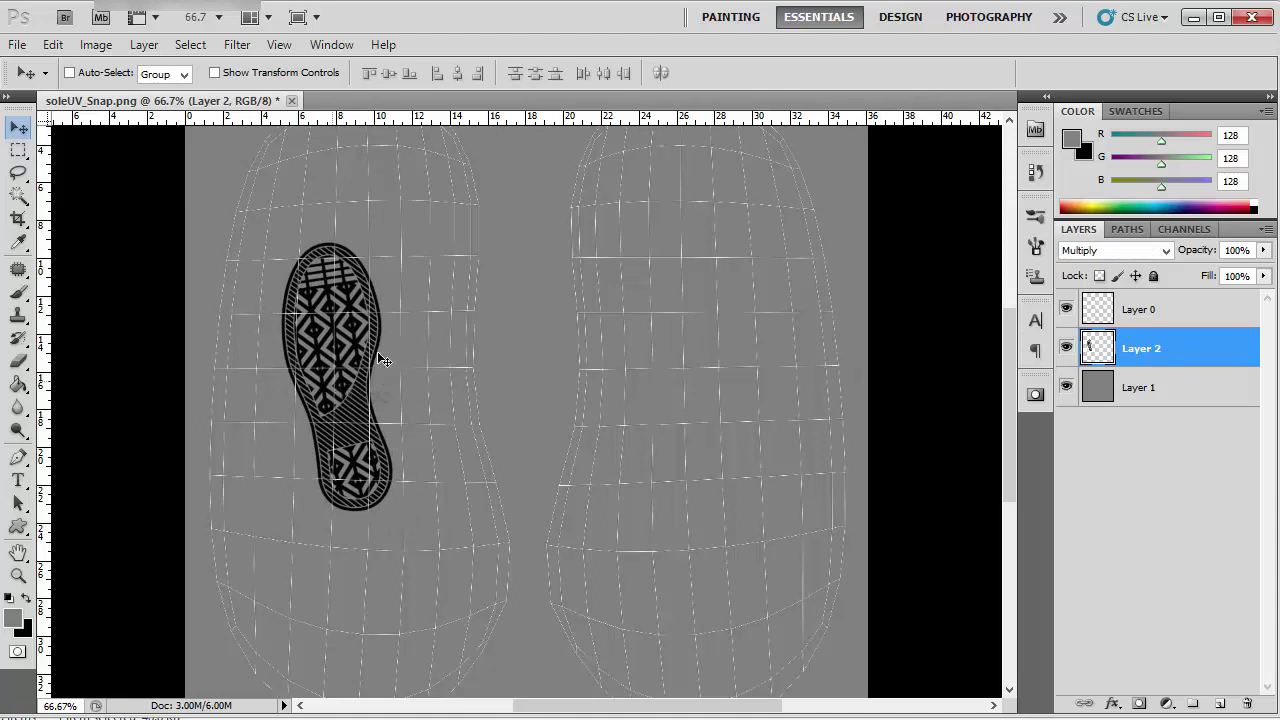
Rotate the sole tread about 172.6° and move it onto the right sole UV shell.
key(ctrl+t)
drag(443, 500, 468, 246)
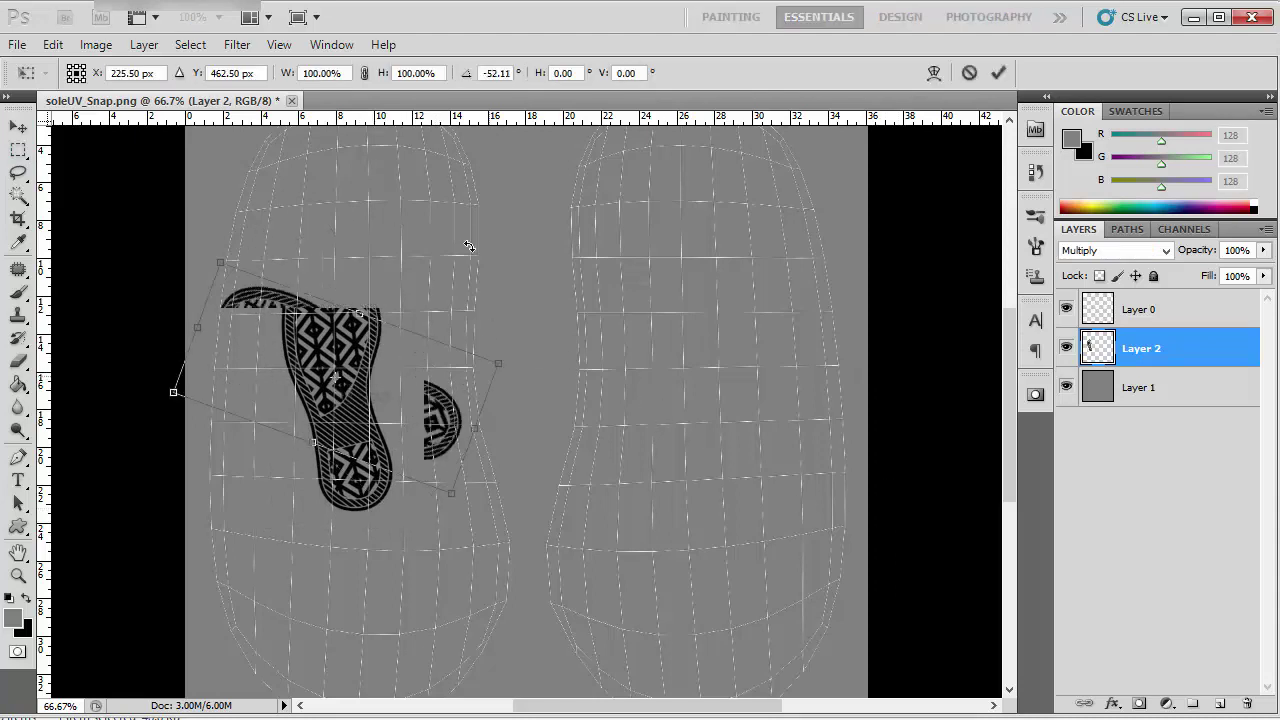
drag(329, 191, 172, 474)
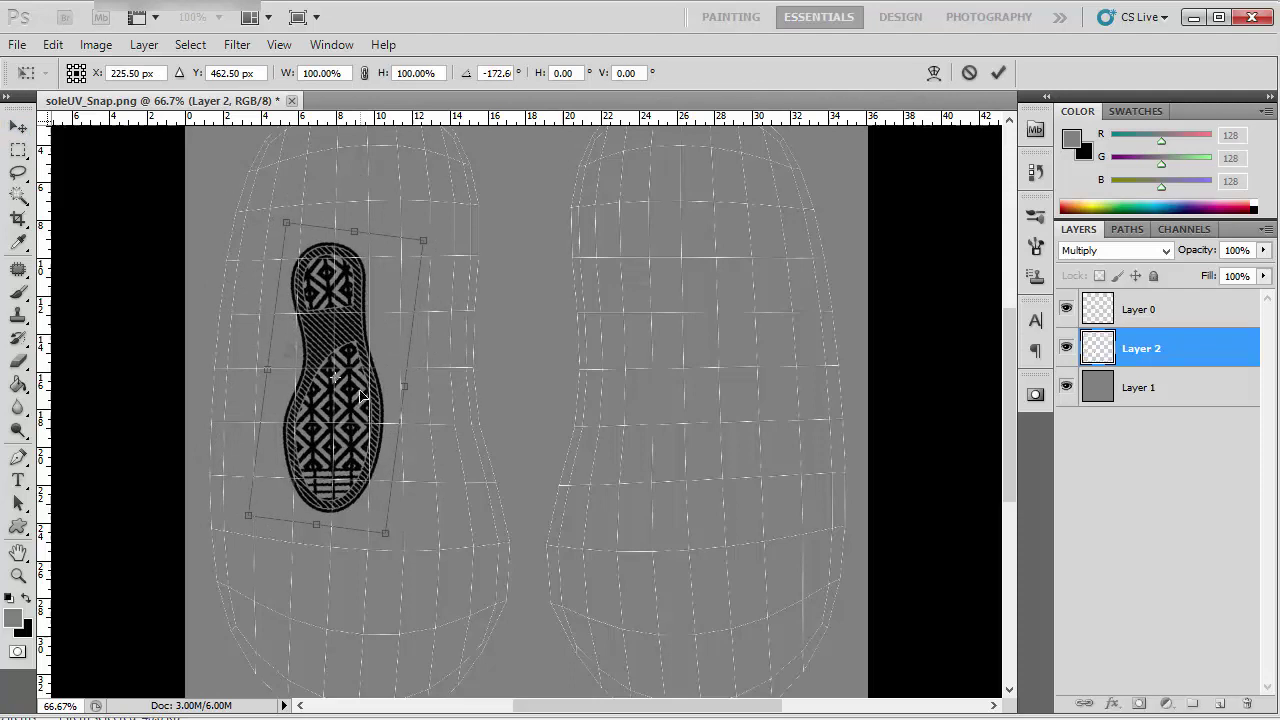
drag(392, 416, 699, 439)
key(Return)
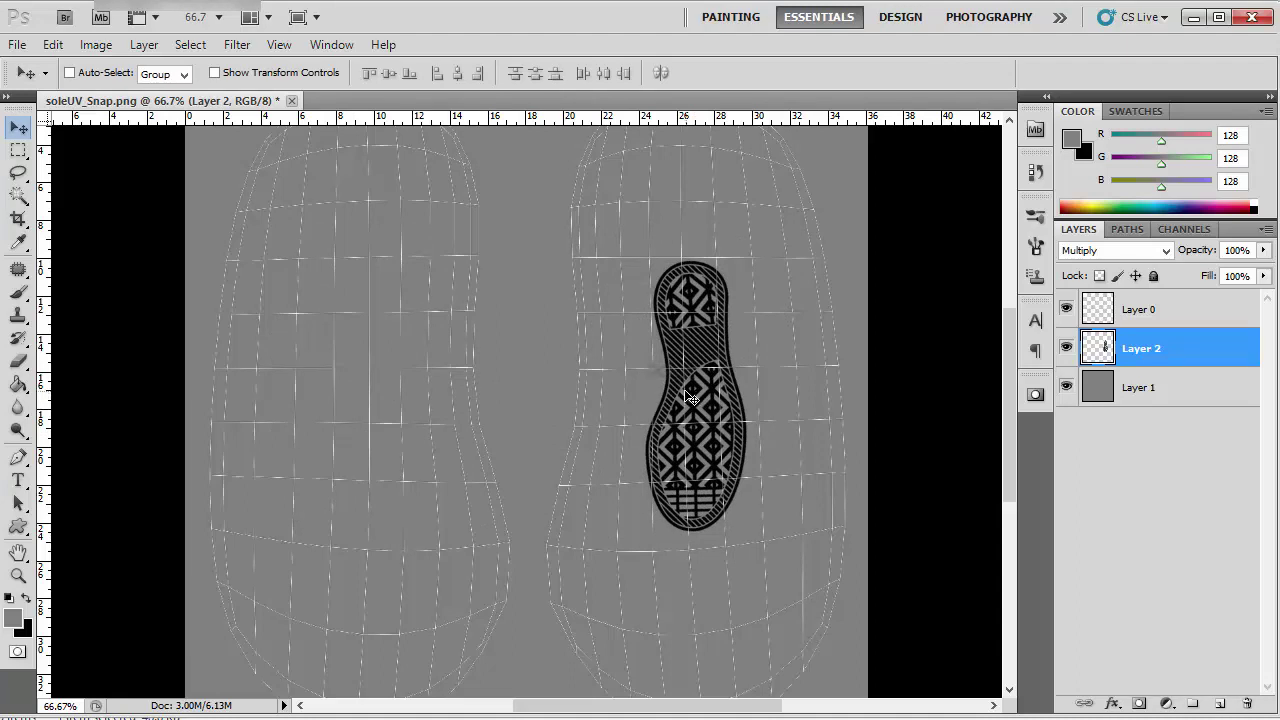
Scale the sole tread up to about 208% to roughly fill the right shell.
key(ctrl+minus)
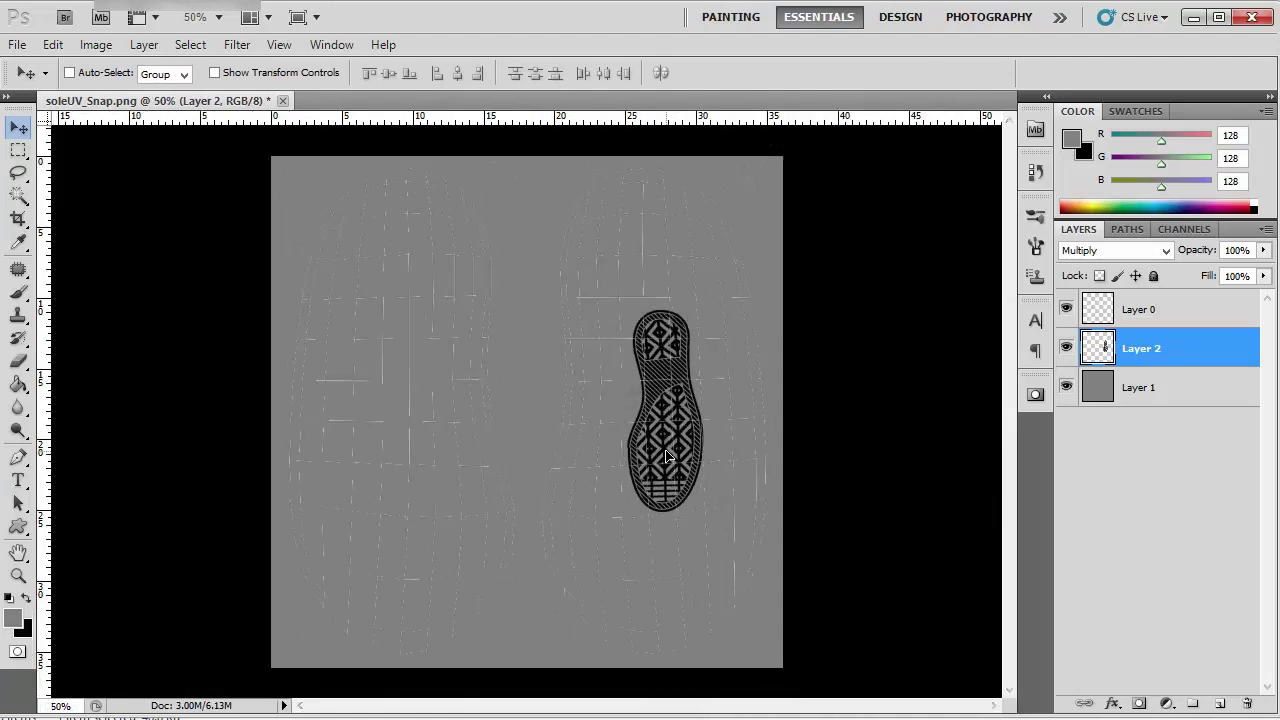
drag(666, 456, 659, 459)
key(ctrl+t)
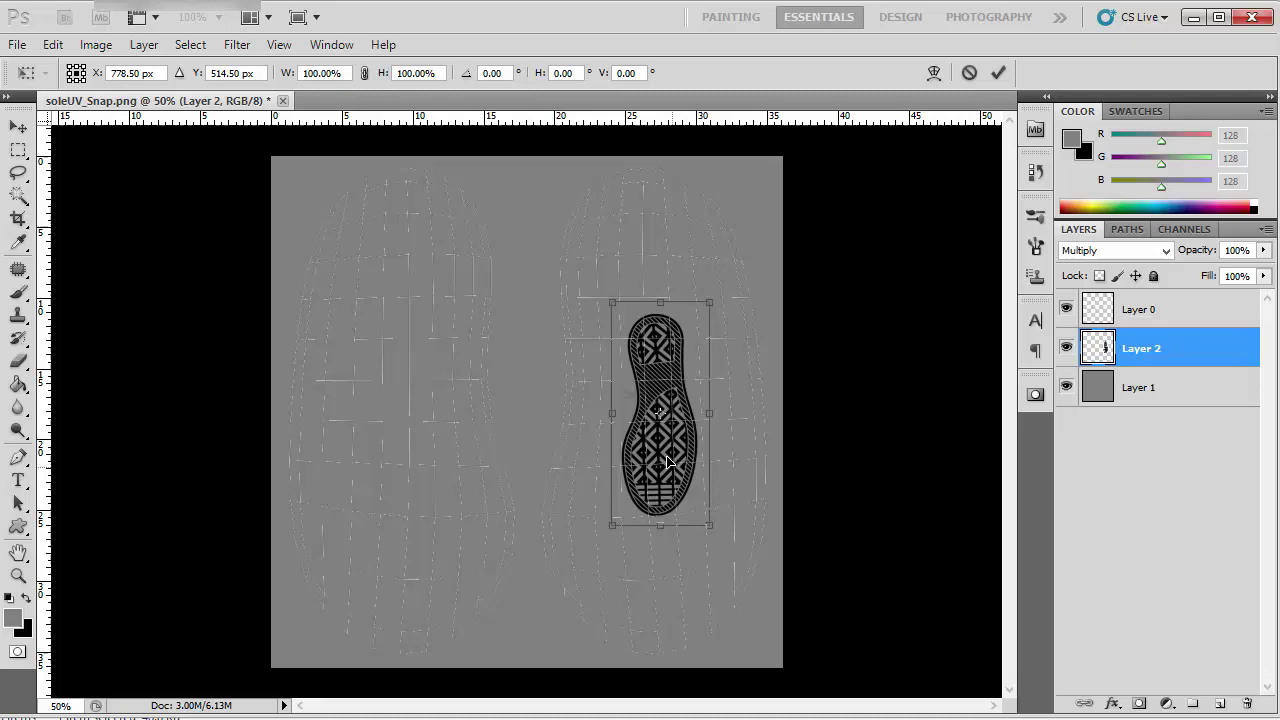
alt+shift+drag(710, 522, 800, 664)
key(Return)
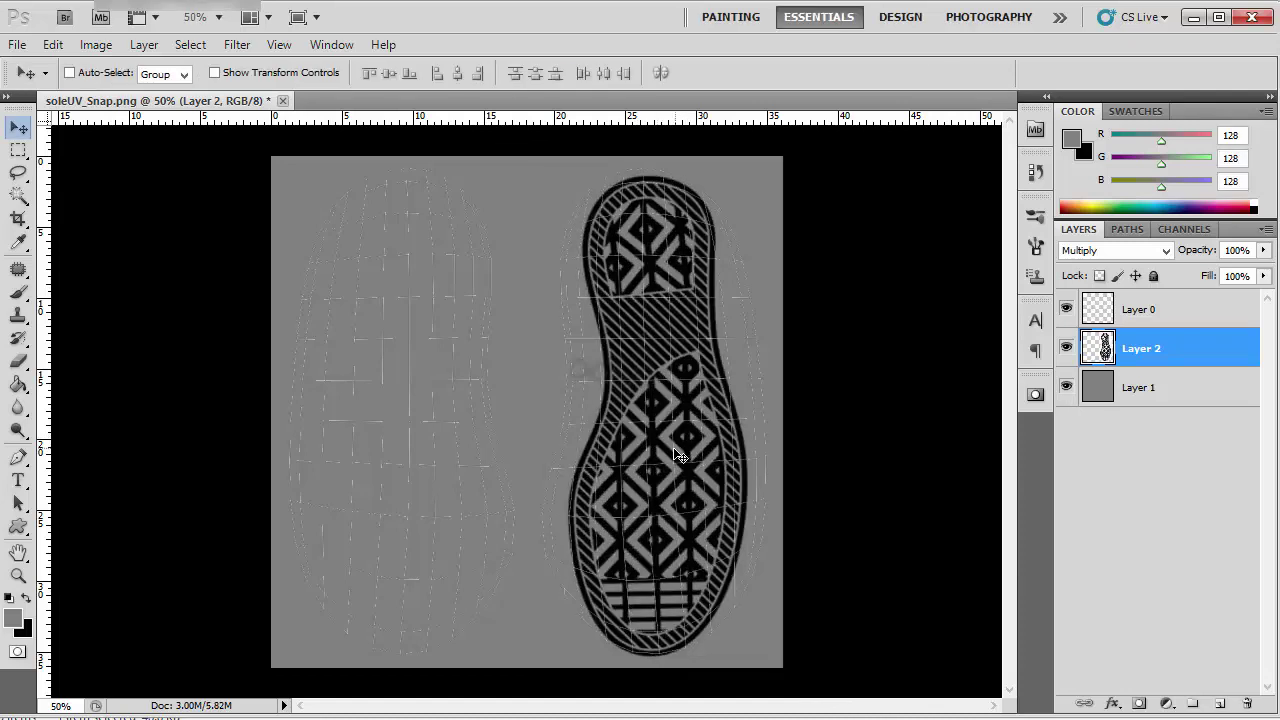
Zoom in to 100% and nudge the enlarged sole into place over the shell.
key(ctrl+plus)
key(ctrl+plus)
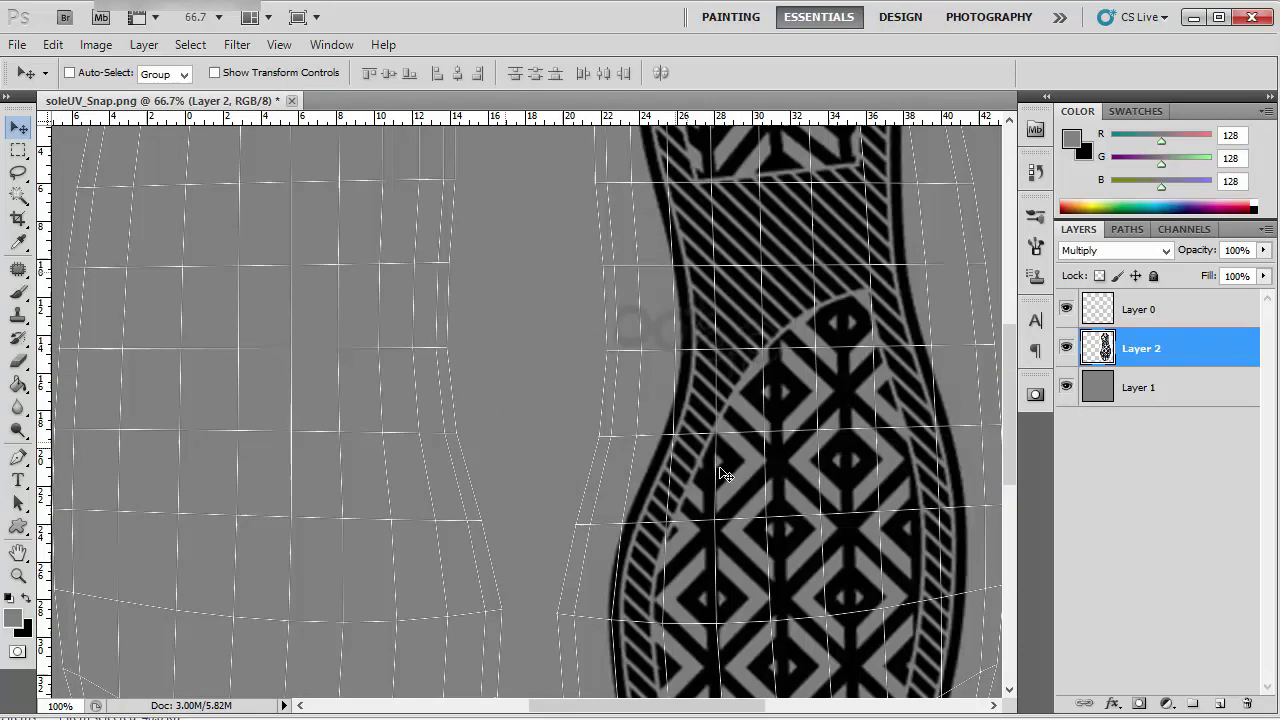
drag(713, 551, 500, 457)
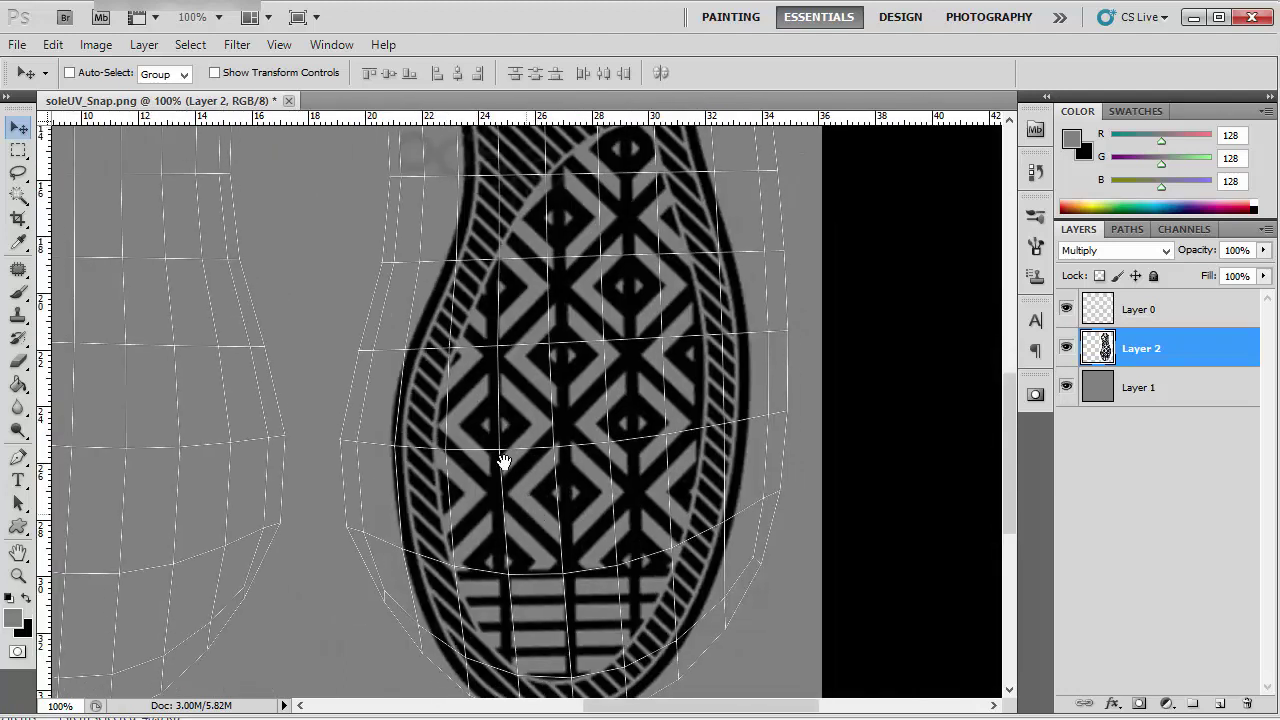
key(ctrl+r)
drag(564, 610, 569, 607)
key(ctrl+r)
drag(561, 340, 607, 425)
key(ctrl+r)
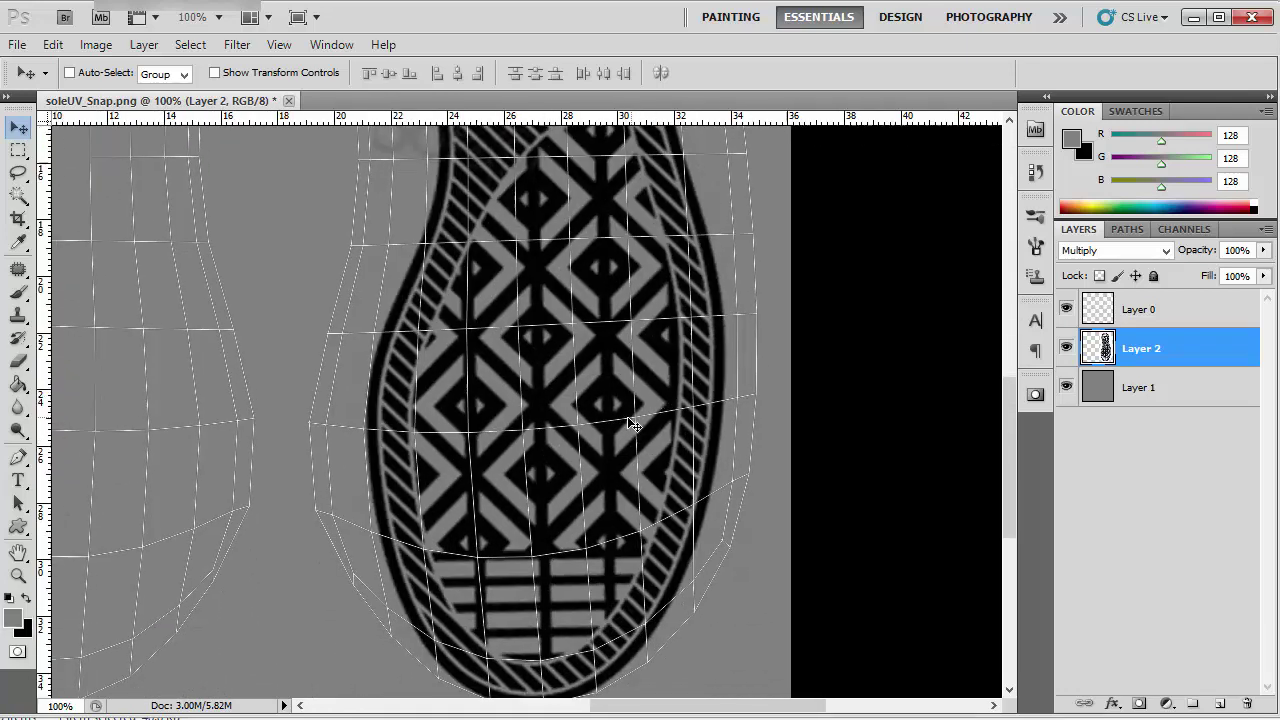
Stretch the sole tread to 124.19% width to match the shell's outline.
key(ctrl+t)
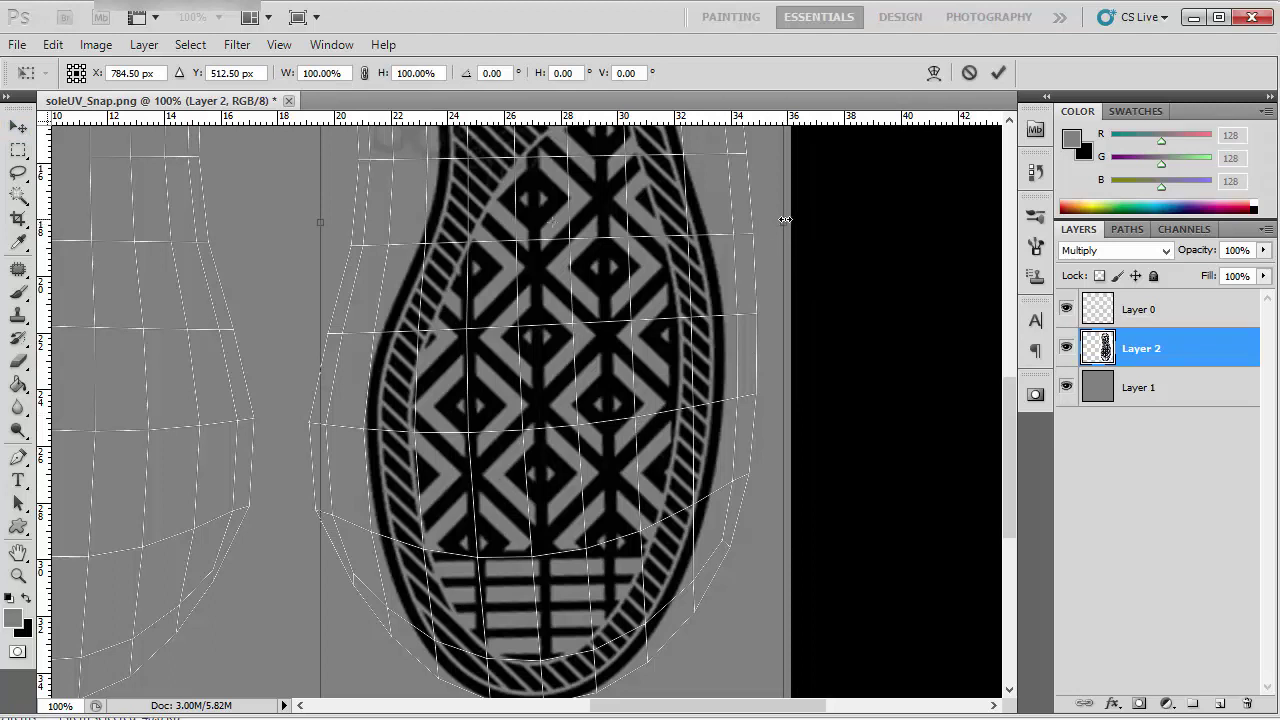
alt+drag(786, 219, 841, 232)
drag(660, 360, 620, 420)
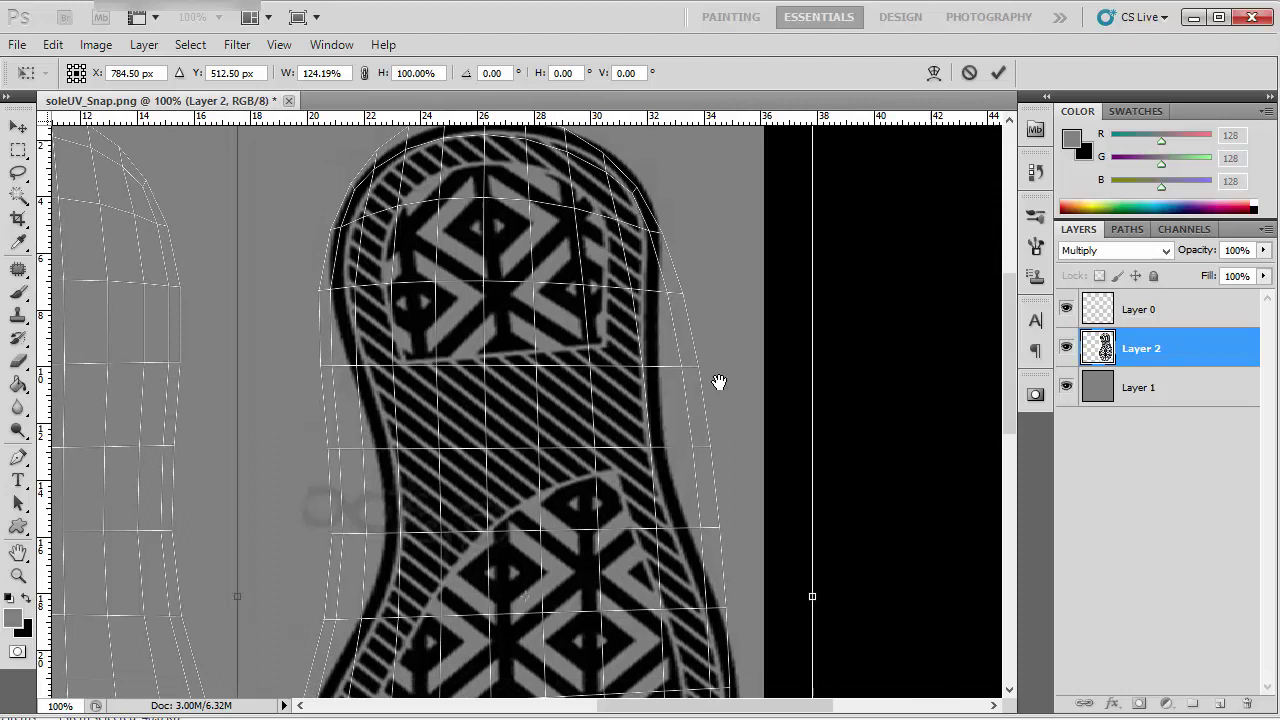
drag(397, 468, 362, 296)
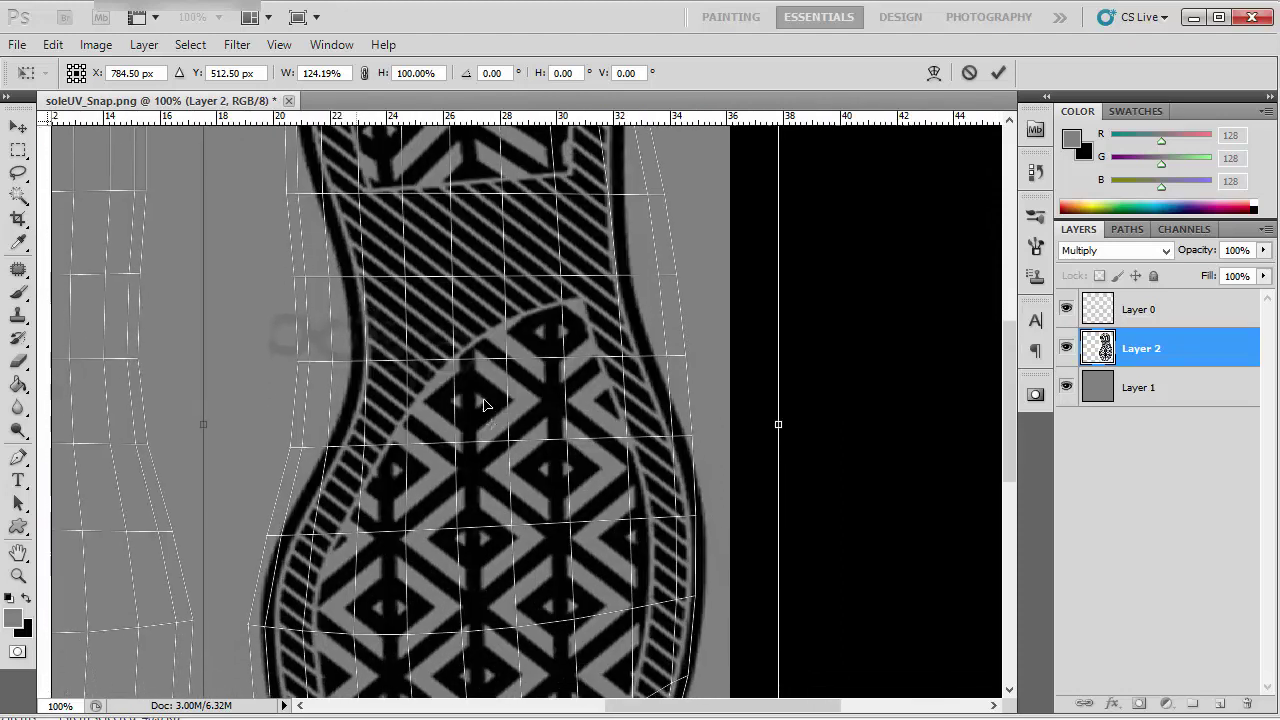
Warp the sole, bending its right and left sides outward and pulling in the lower-right edge.
right_click(519, 357)
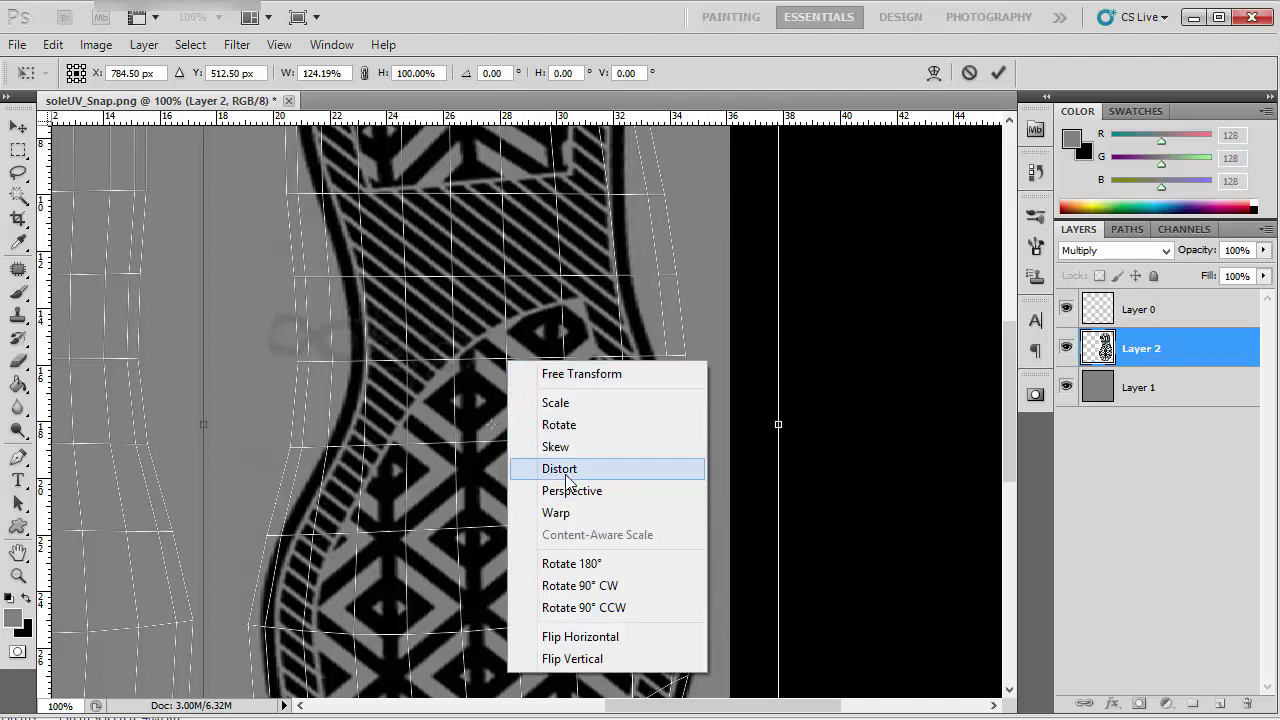
click(560, 512)
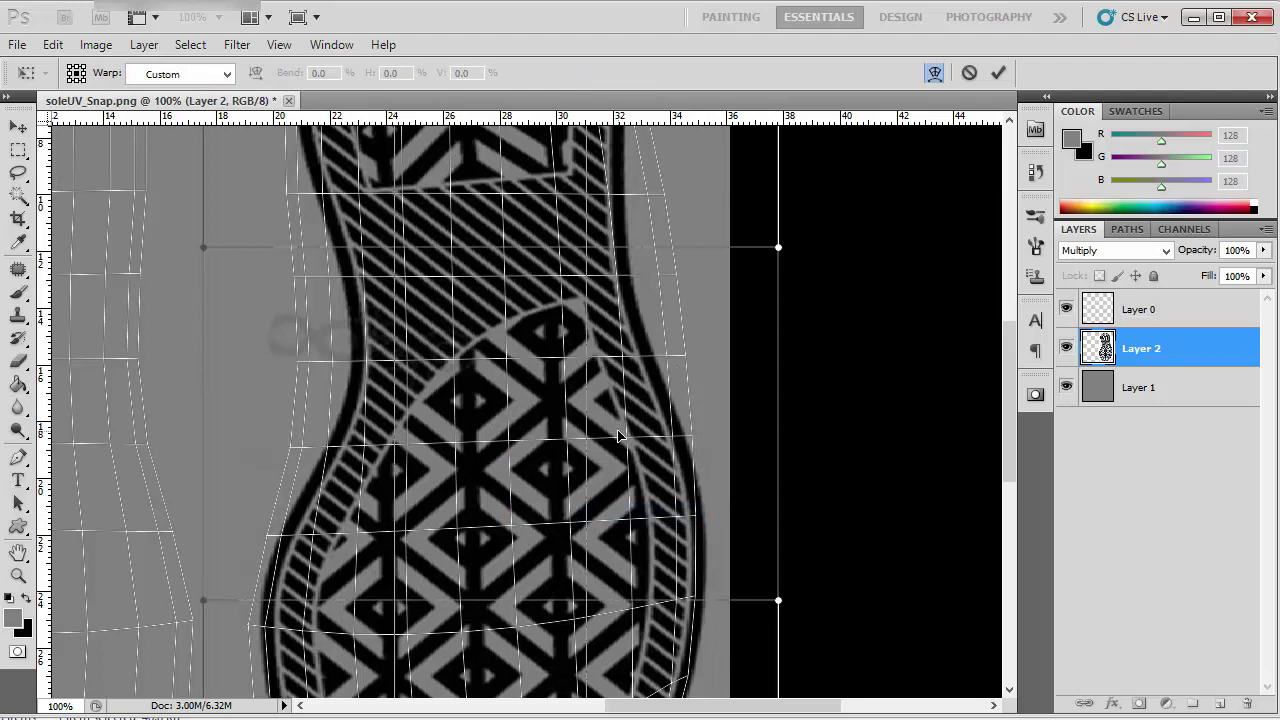
key(ctrl+minus)
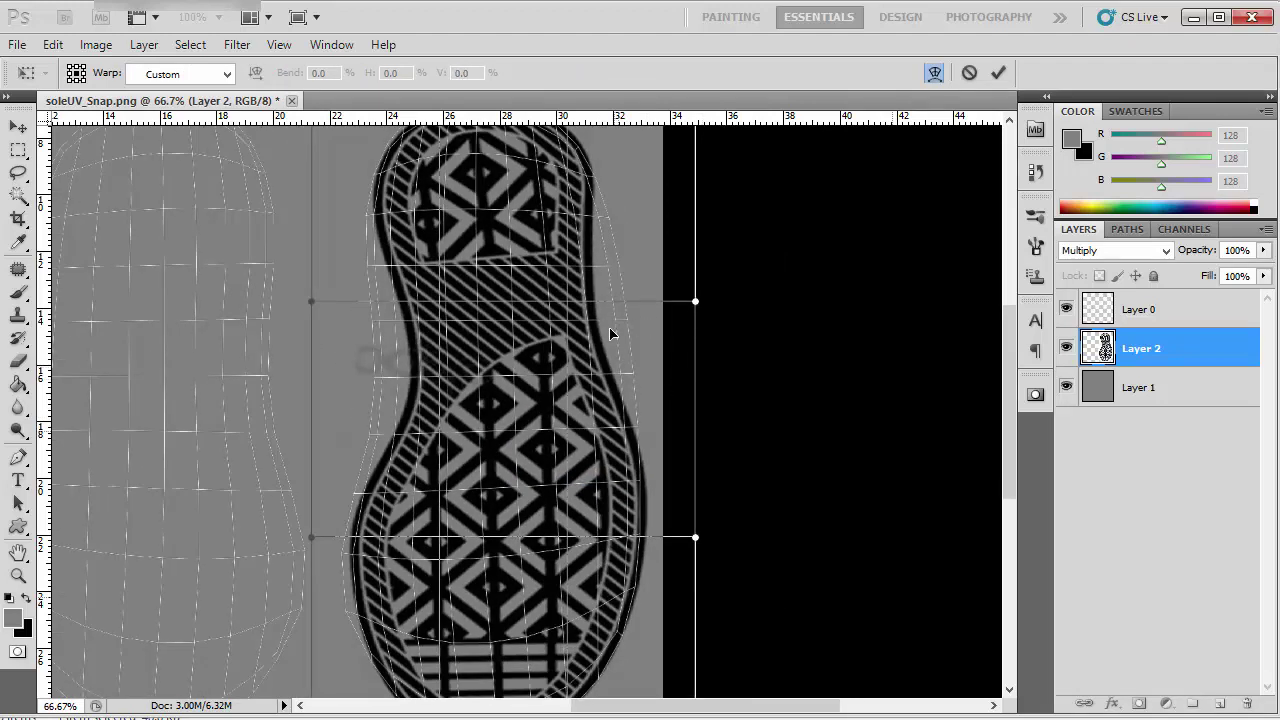
drag(696, 301, 730, 300)
drag(395, 328, 385, 328)
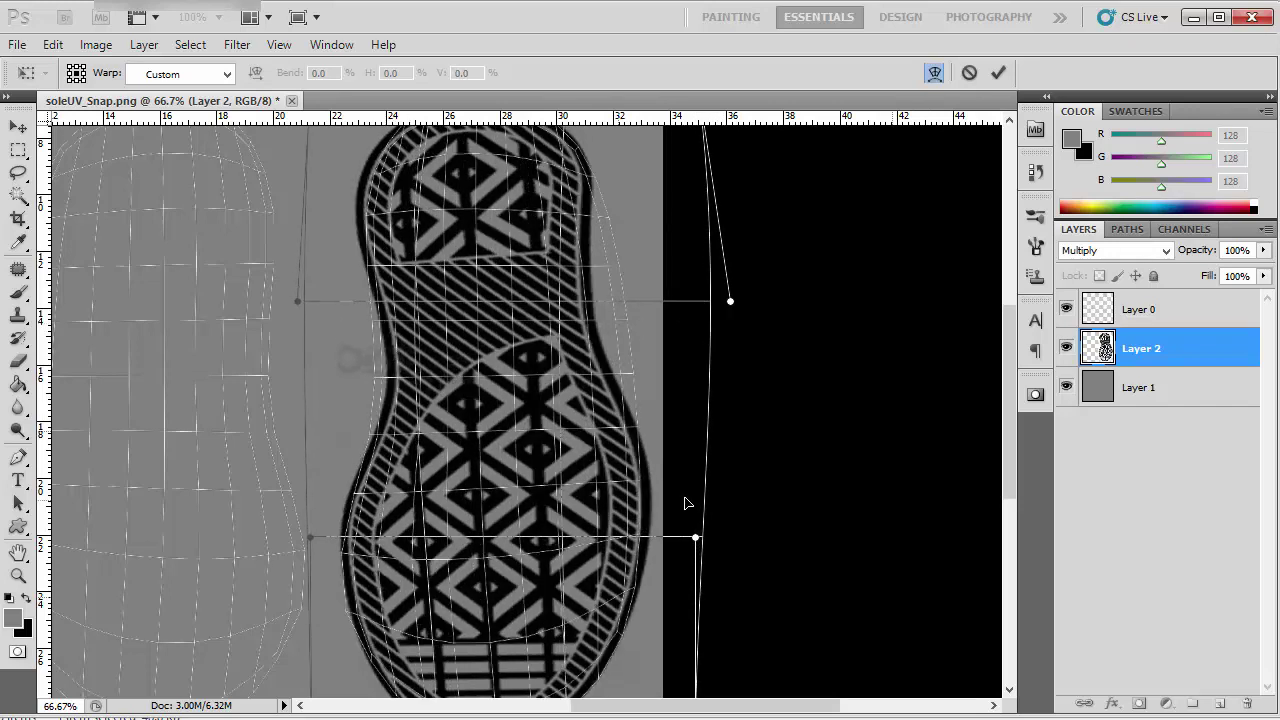
drag(685, 503, 677, 502)
Arch the top edge, pull in the left and lower-right edges, and commit the warp.
scroll(537, 362, up, 5)
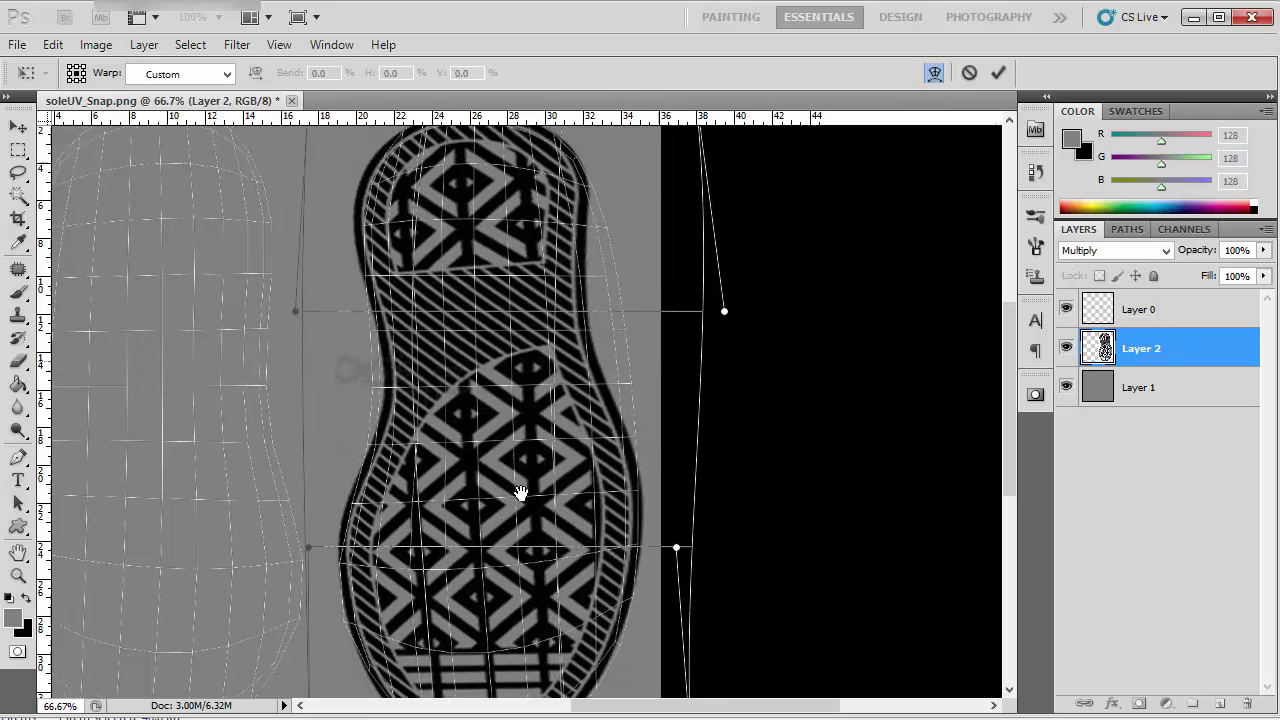
drag(460, 213, 458, 200)
drag(291, 339, 305, 341)
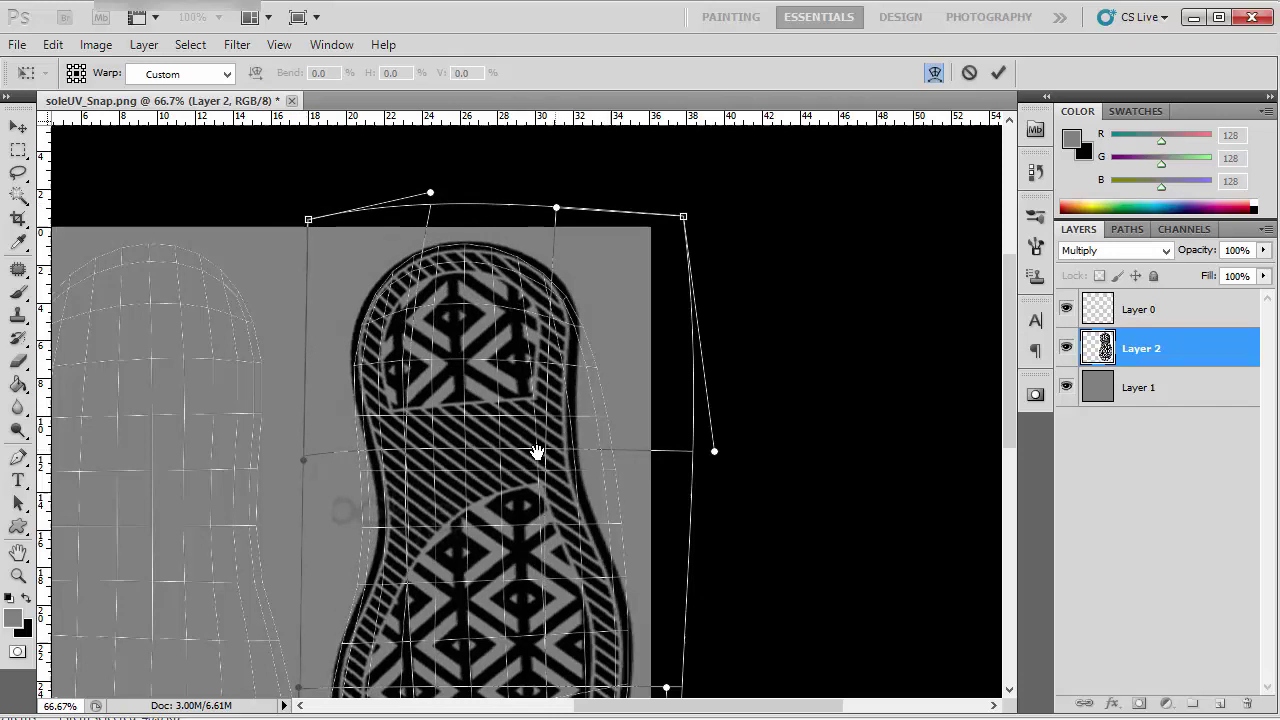
scroll(534, 449, down, 8)
drag(643, 408, 637, 404)
drag(444, 370, 421, 469)
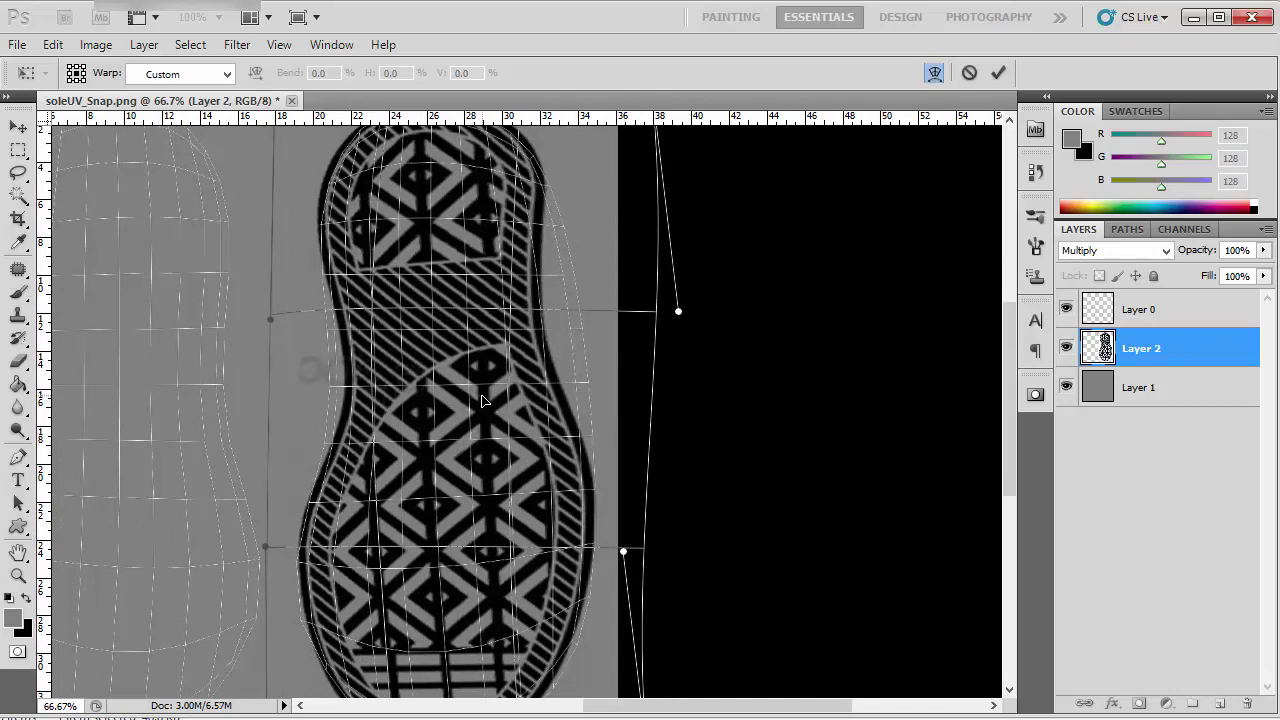
key(Return)
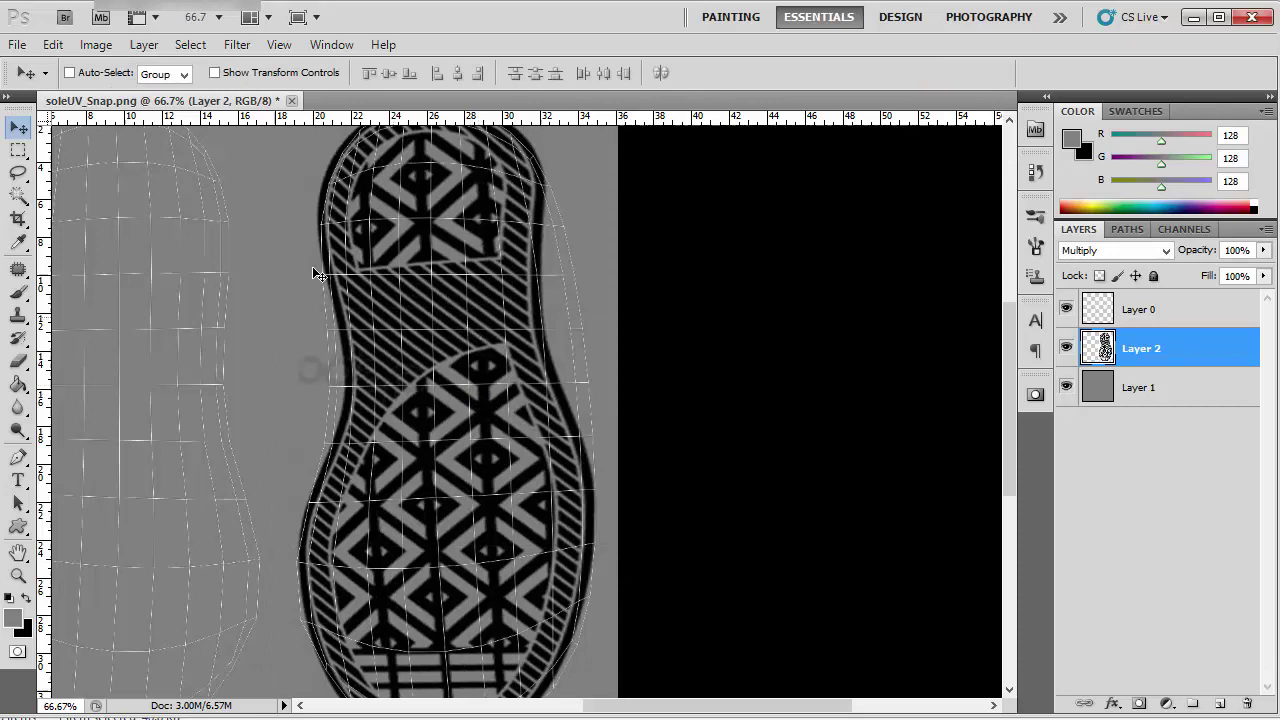
click(18, 150)
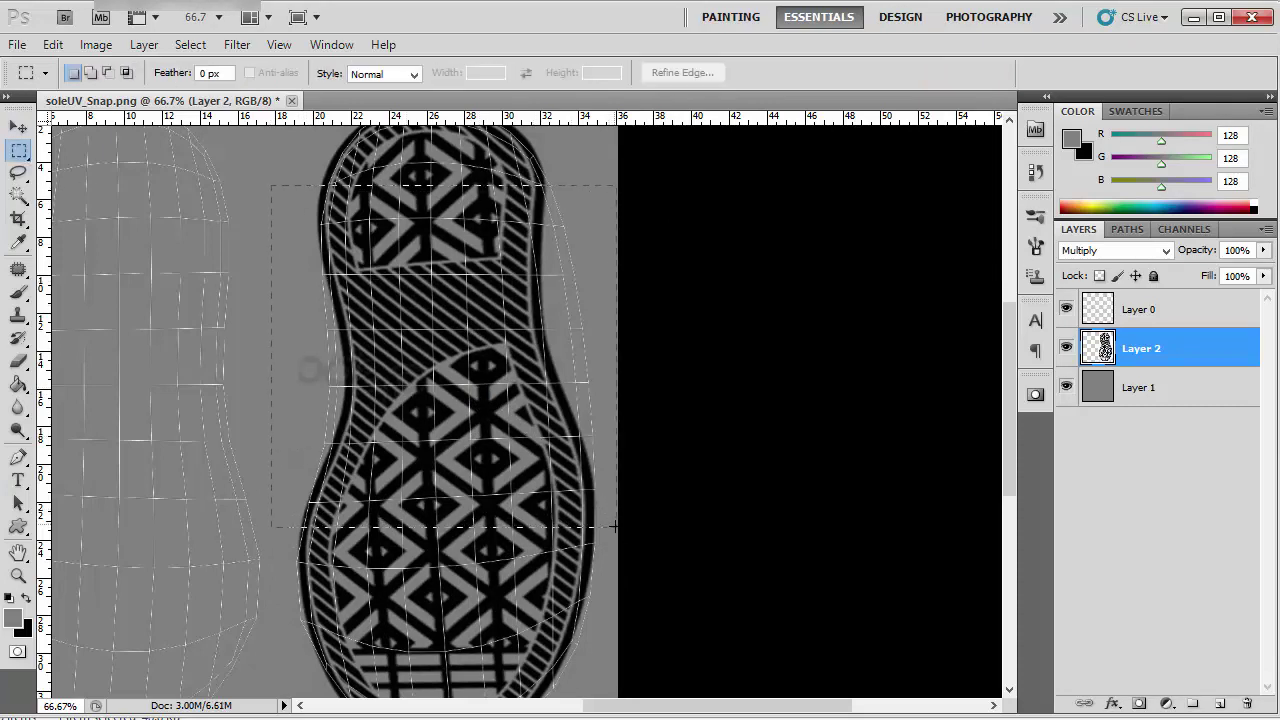
Select the upper sole section and warp its right edge outward to fit the shell.
drag(617, 527, 271, 185)
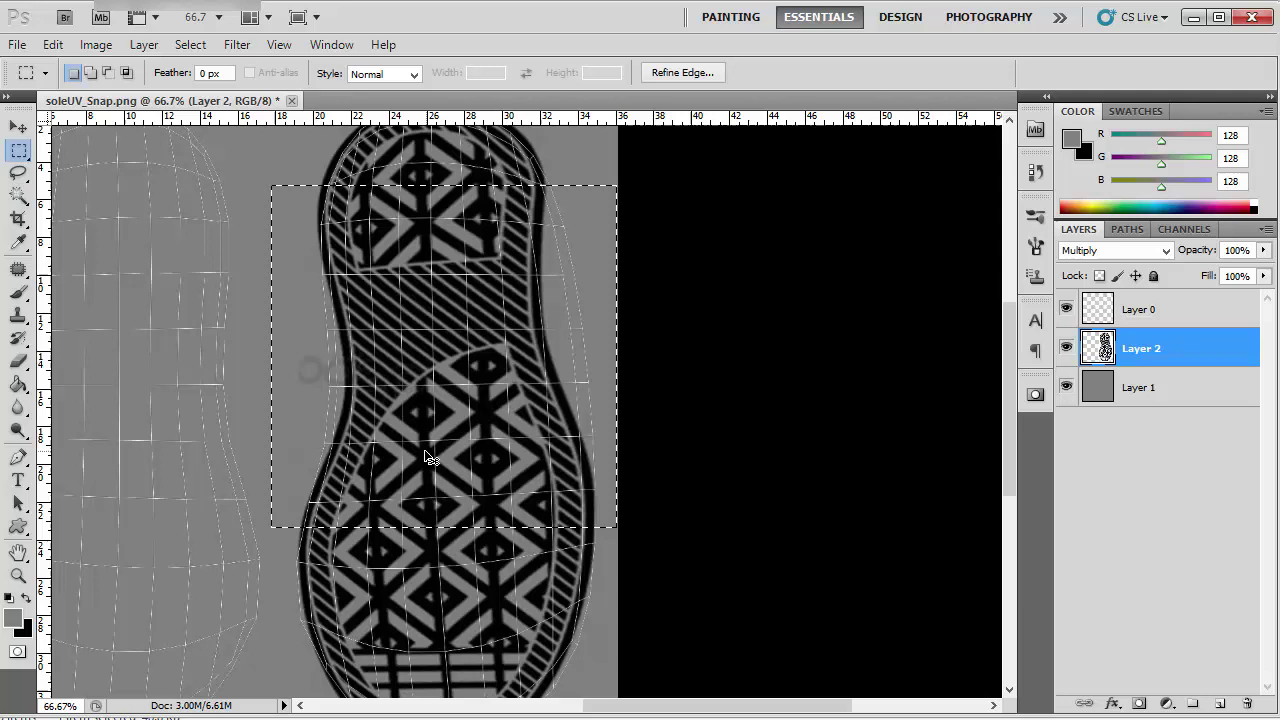
key(ctrl+t)
right_click(446, 337)
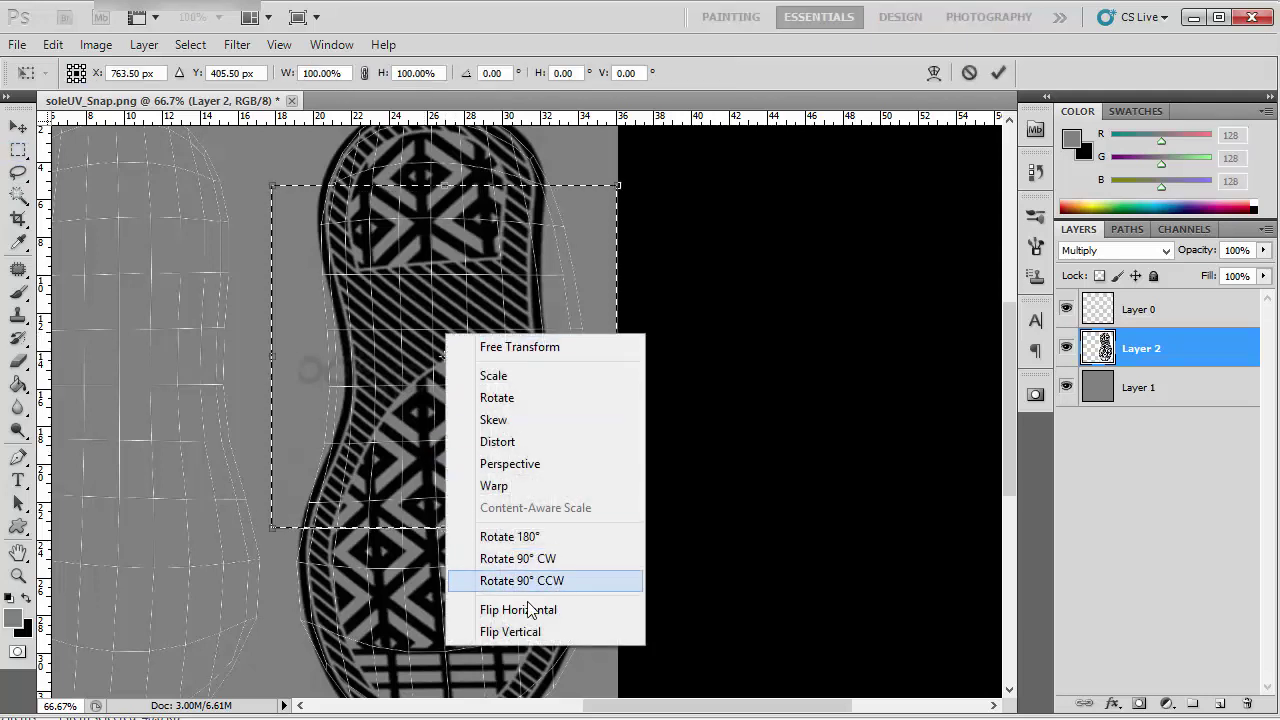
click(493, 486)
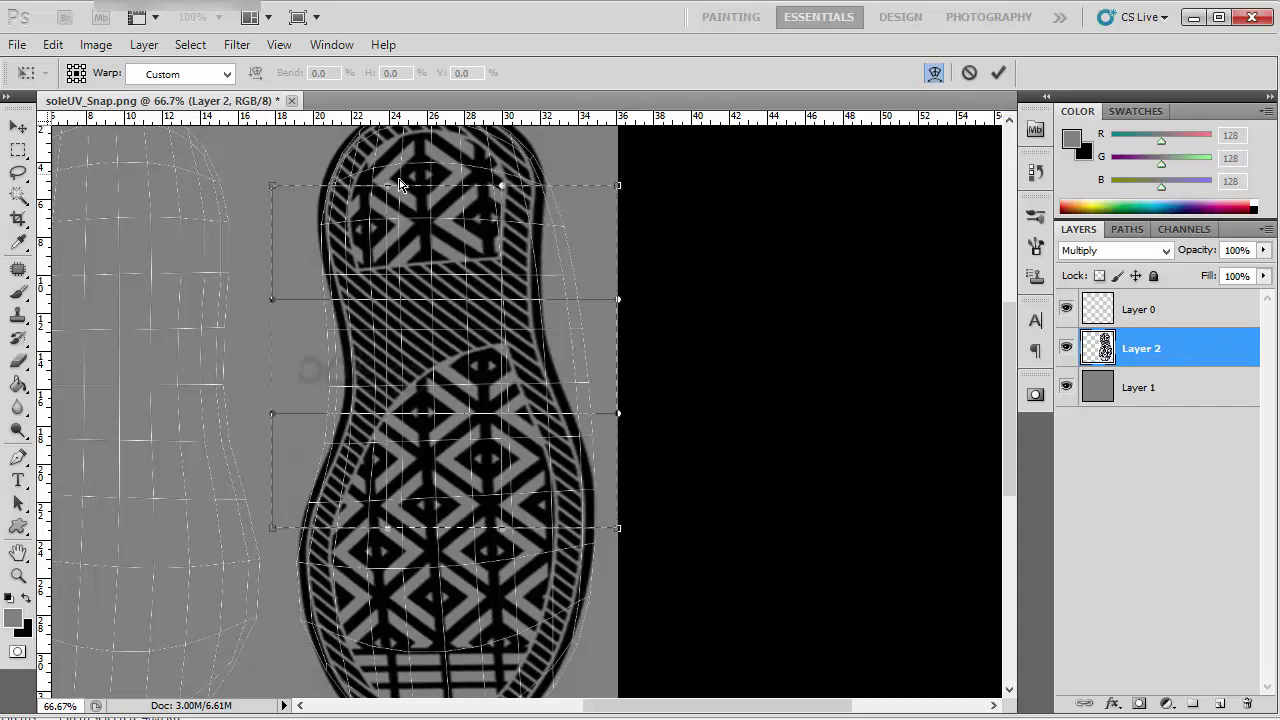
drag(619, 300, 664, 299)
drag(568, 352, 597, 471)
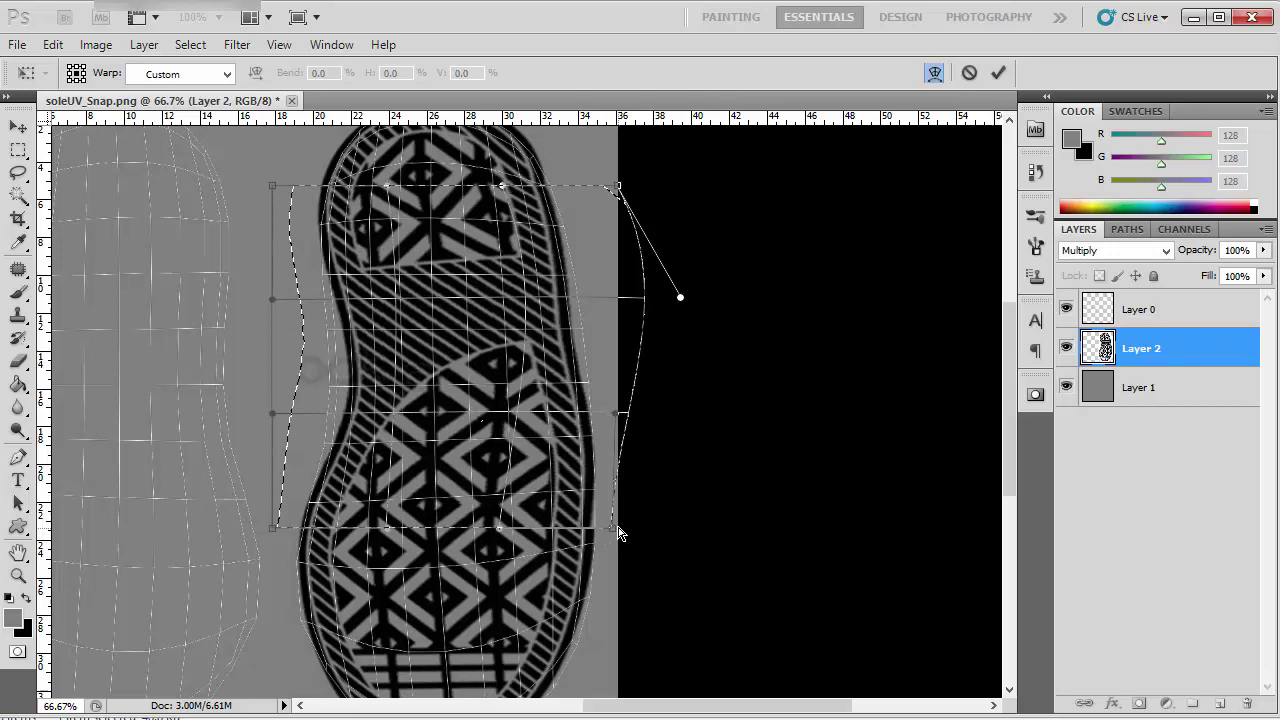
Reshape the right side and bend the pattern's left edge to follow the shell's waist.
drag(615, 535, 619, 536)
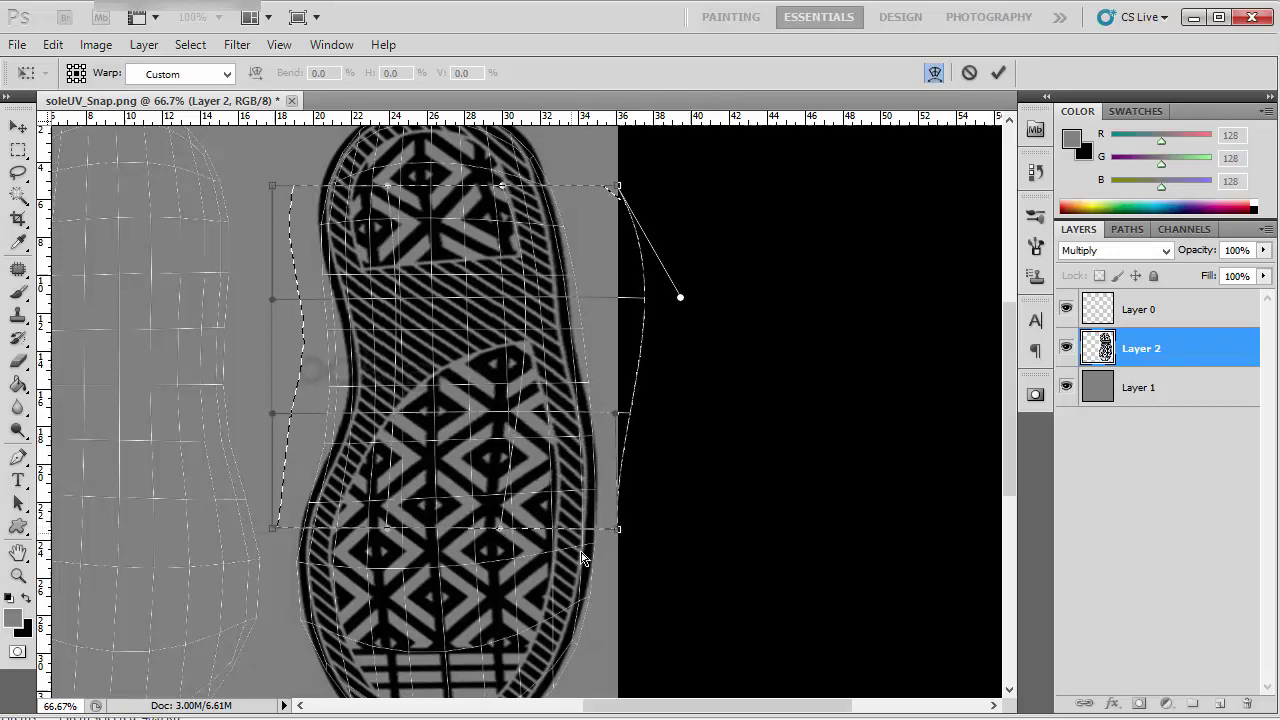
drag(581, 336, 605, 420)
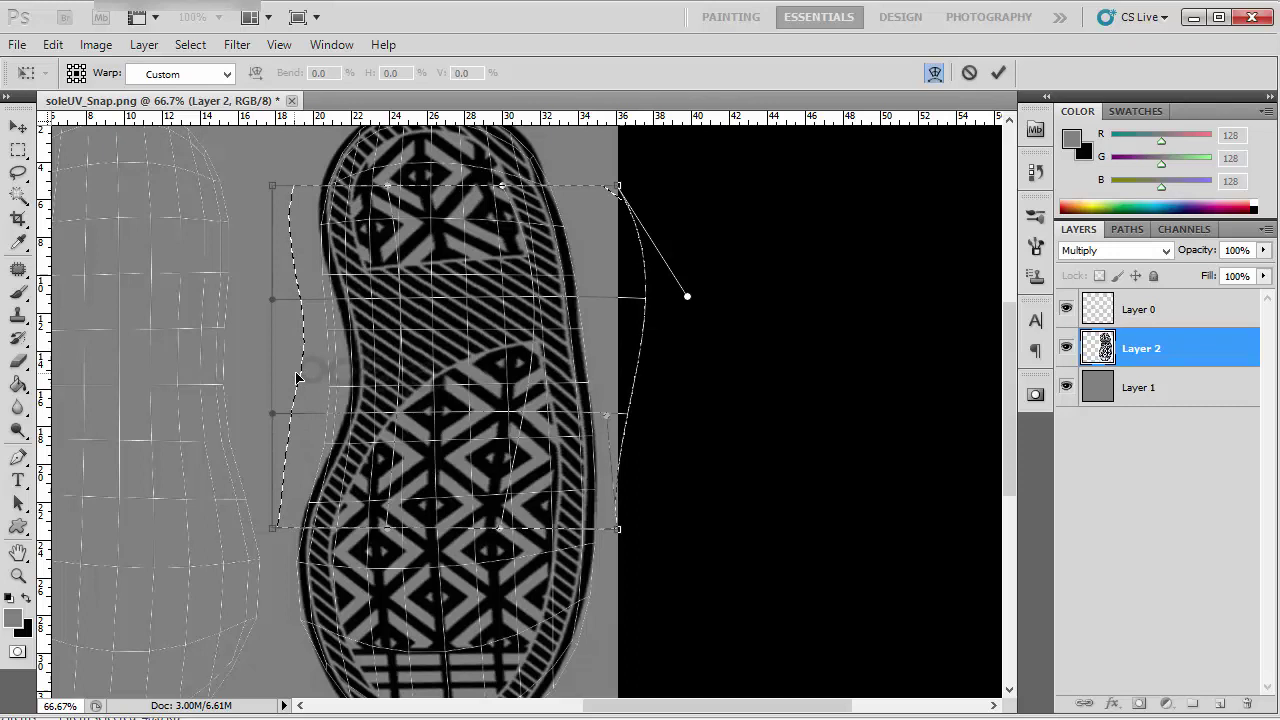
drag(265, 375, 236, 375)
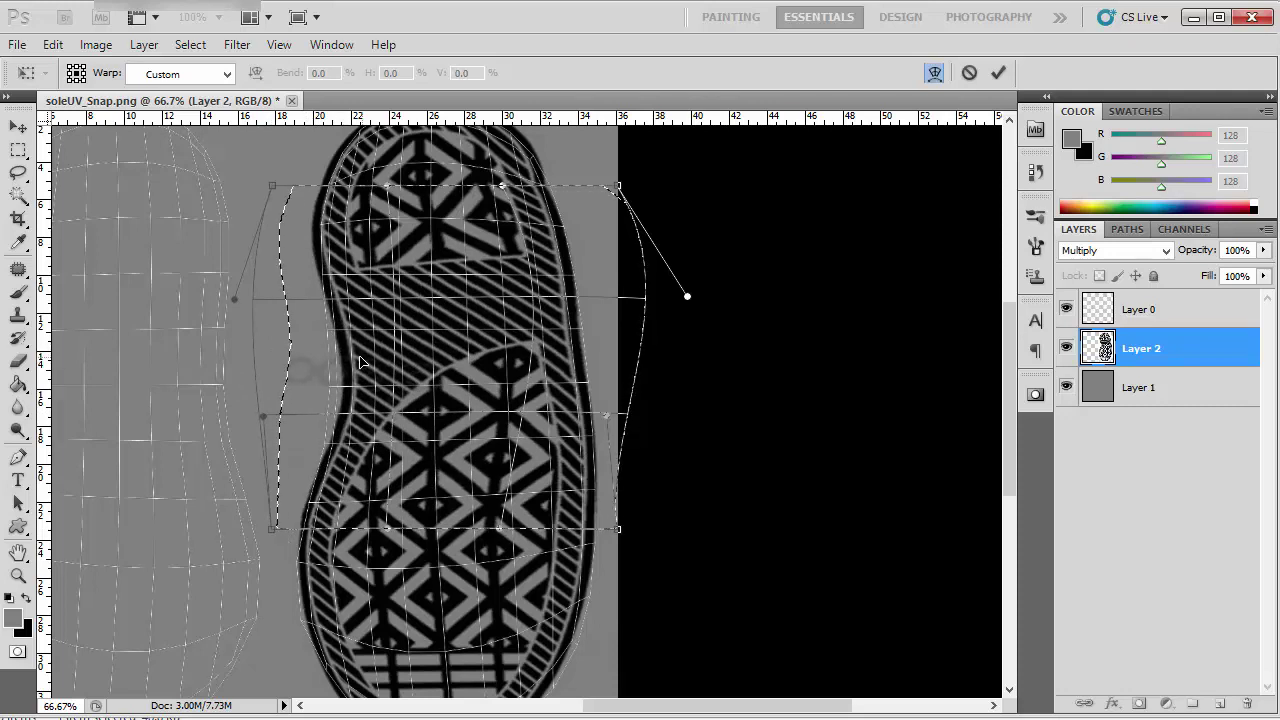
drag(362, 363, 311, 378)
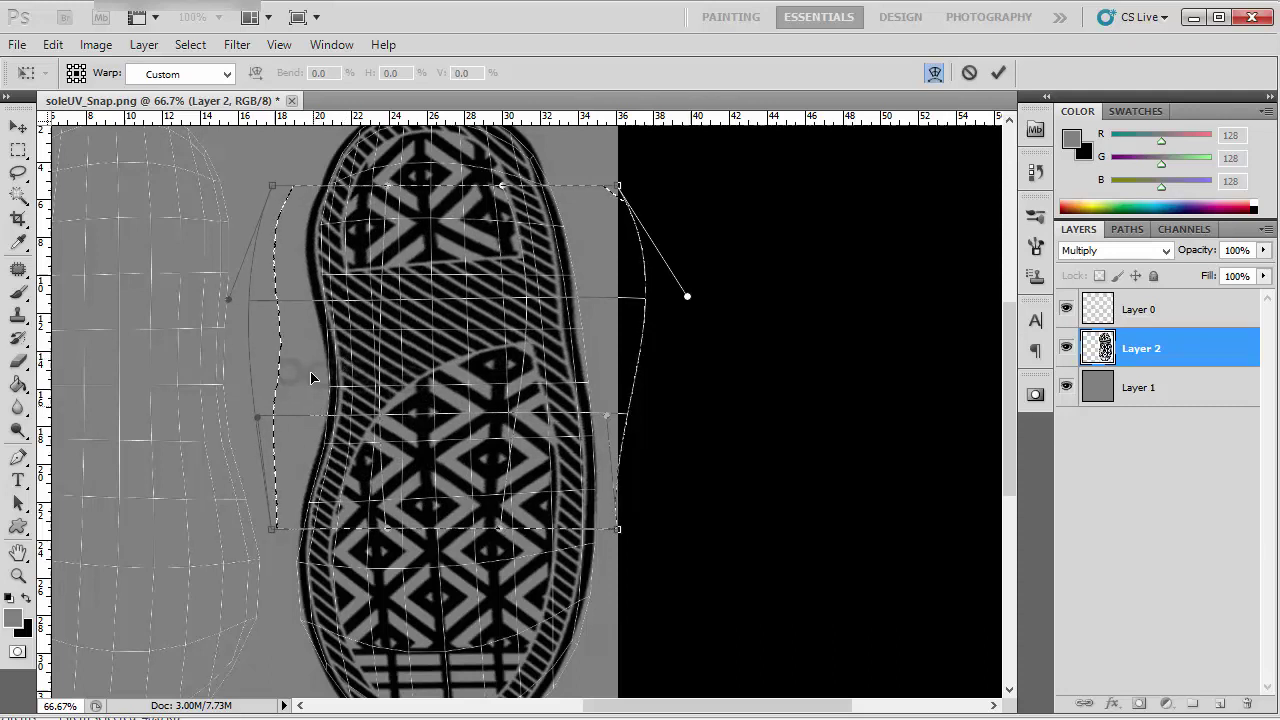
scroll(300, 415, up, 3)
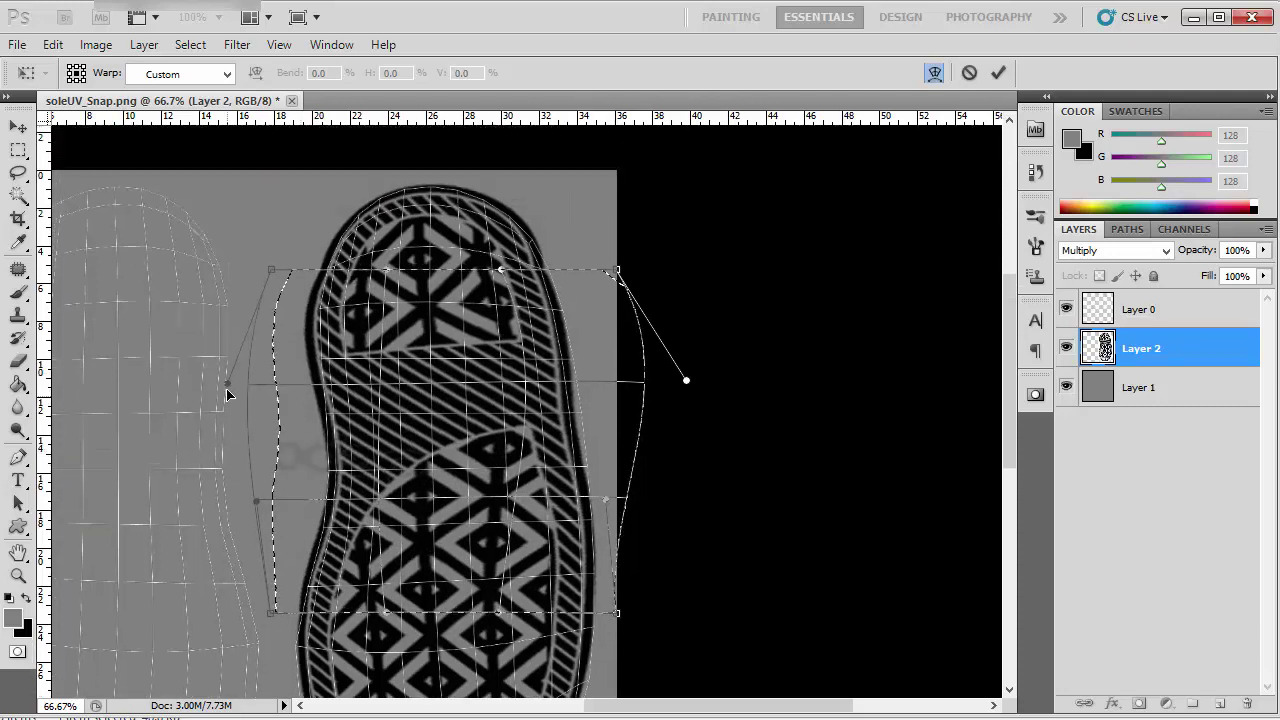
drag(228, 393, 305, 310)
Commit the upper-section warp and pan to bring the left sole UV shell into view.
key(Return)
key(m)
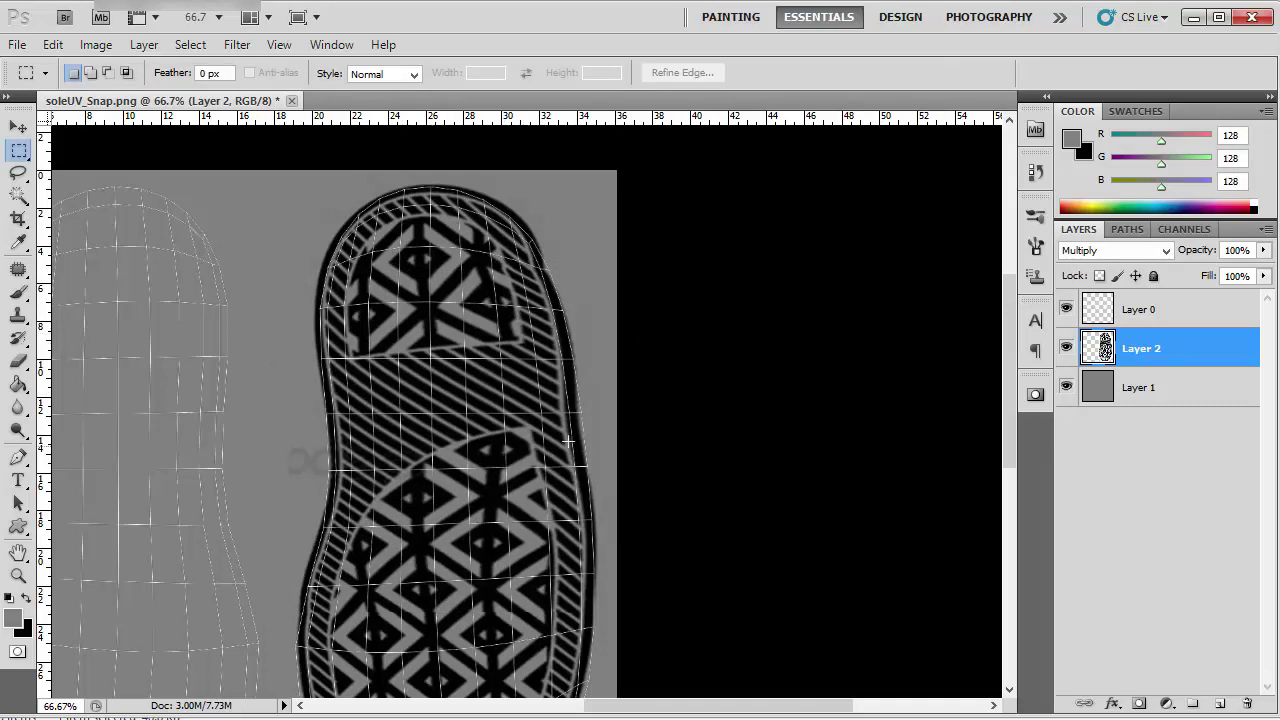
drag(517, 516, 691, 366)
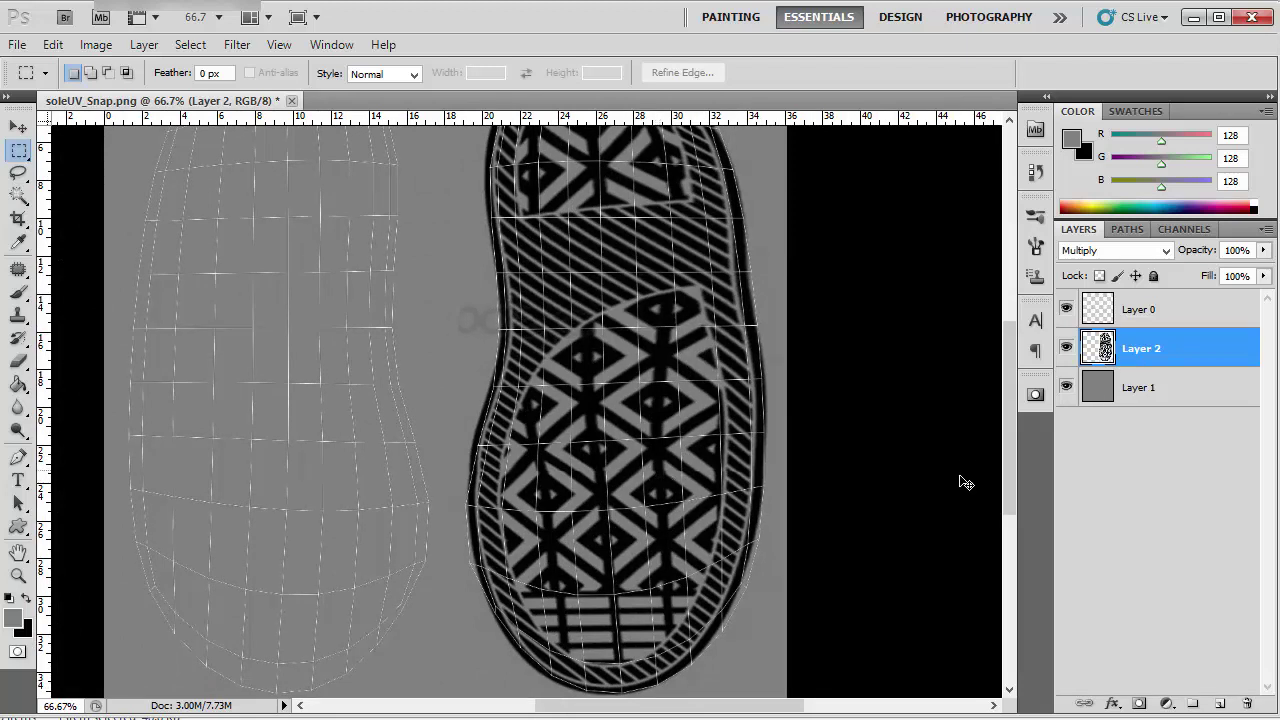
Duplicate the warped tread layer and flip the copy horizontally.
key(ctrl+j)
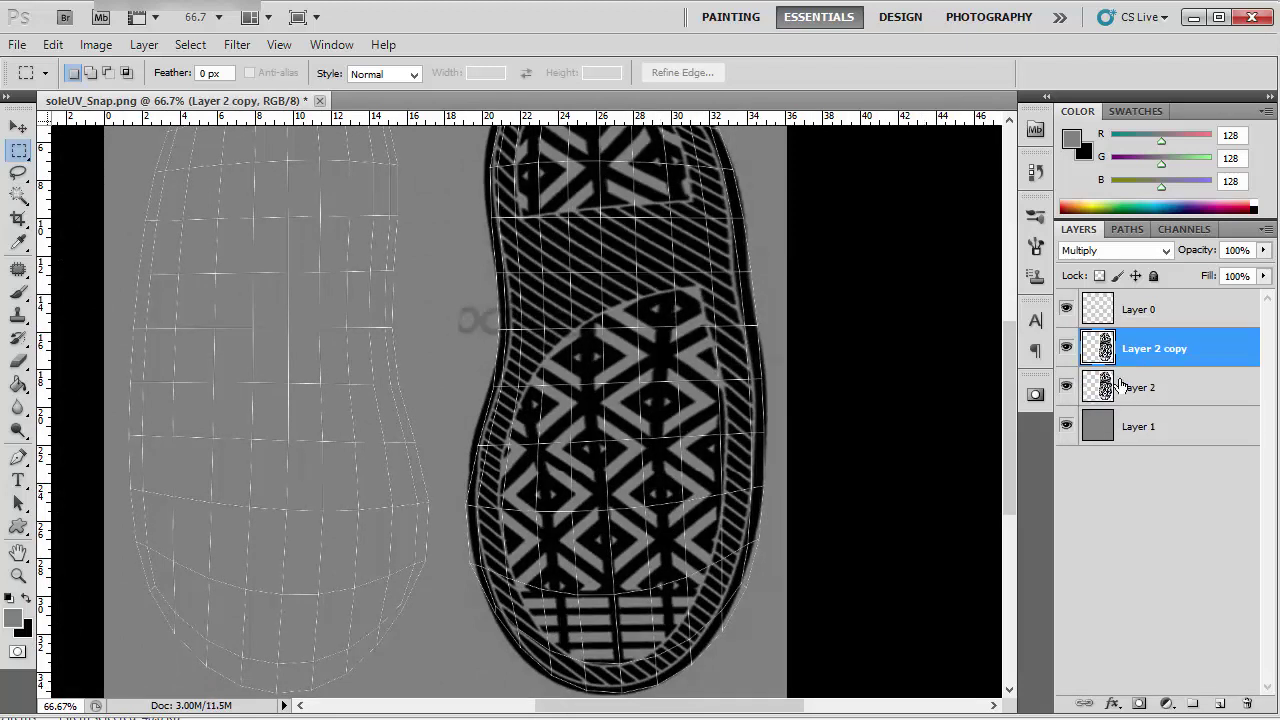
key(ctrl+t)
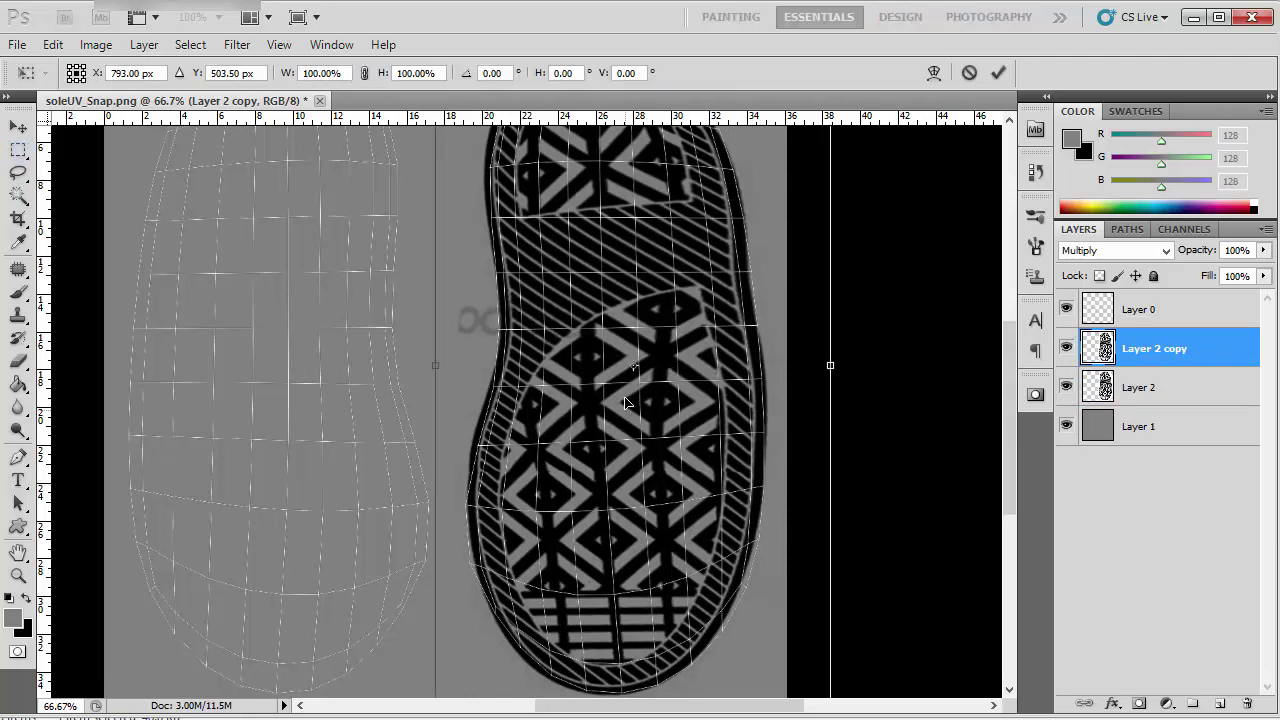
right_click(575, 409)
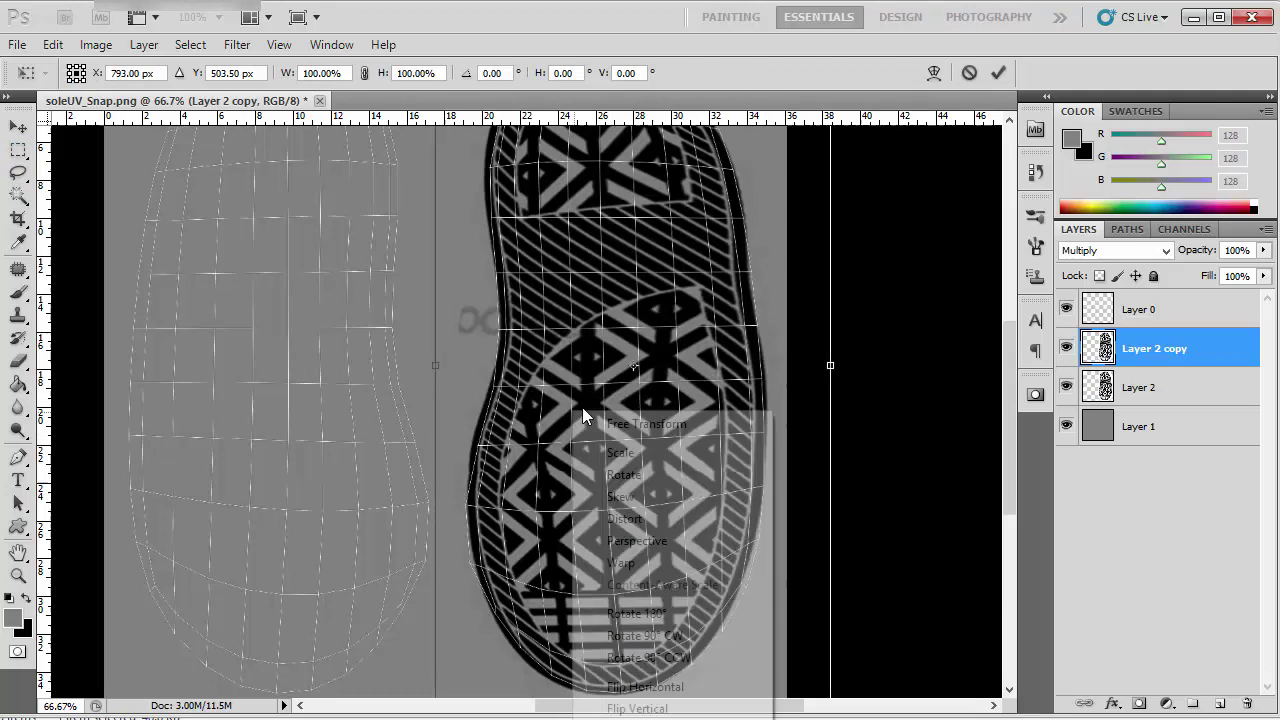
click(645, 687)
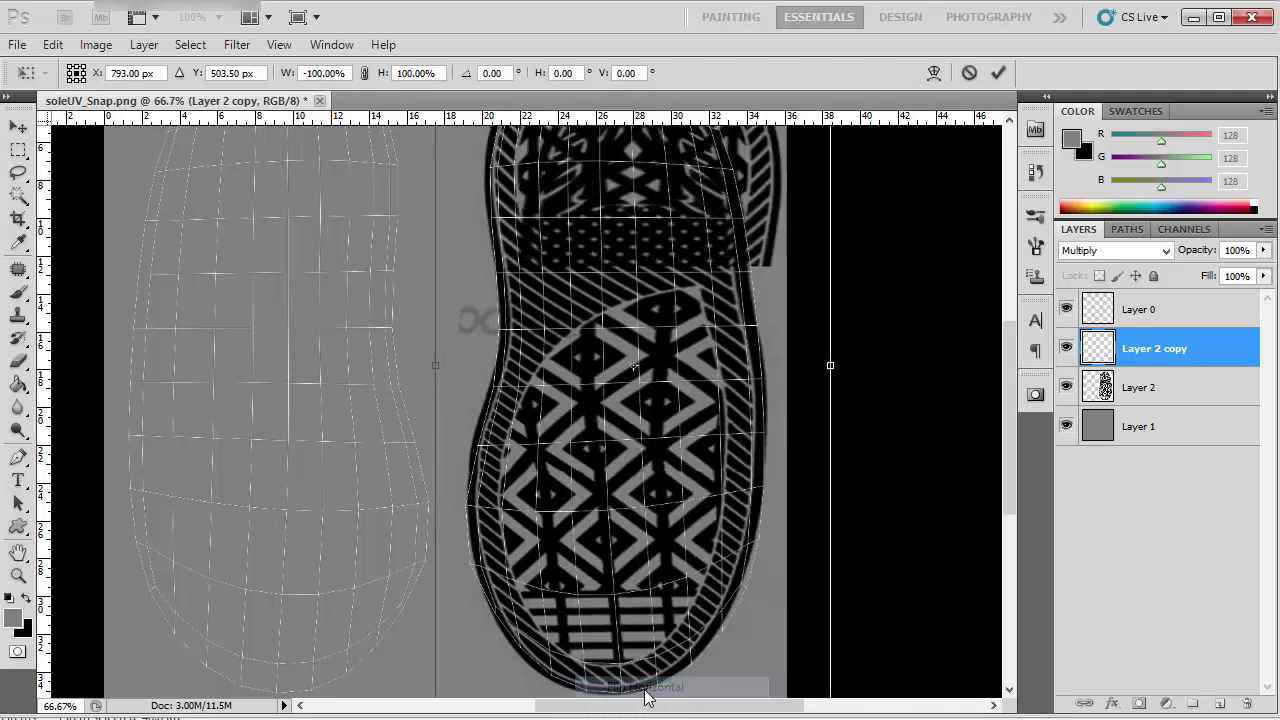
key(Return)
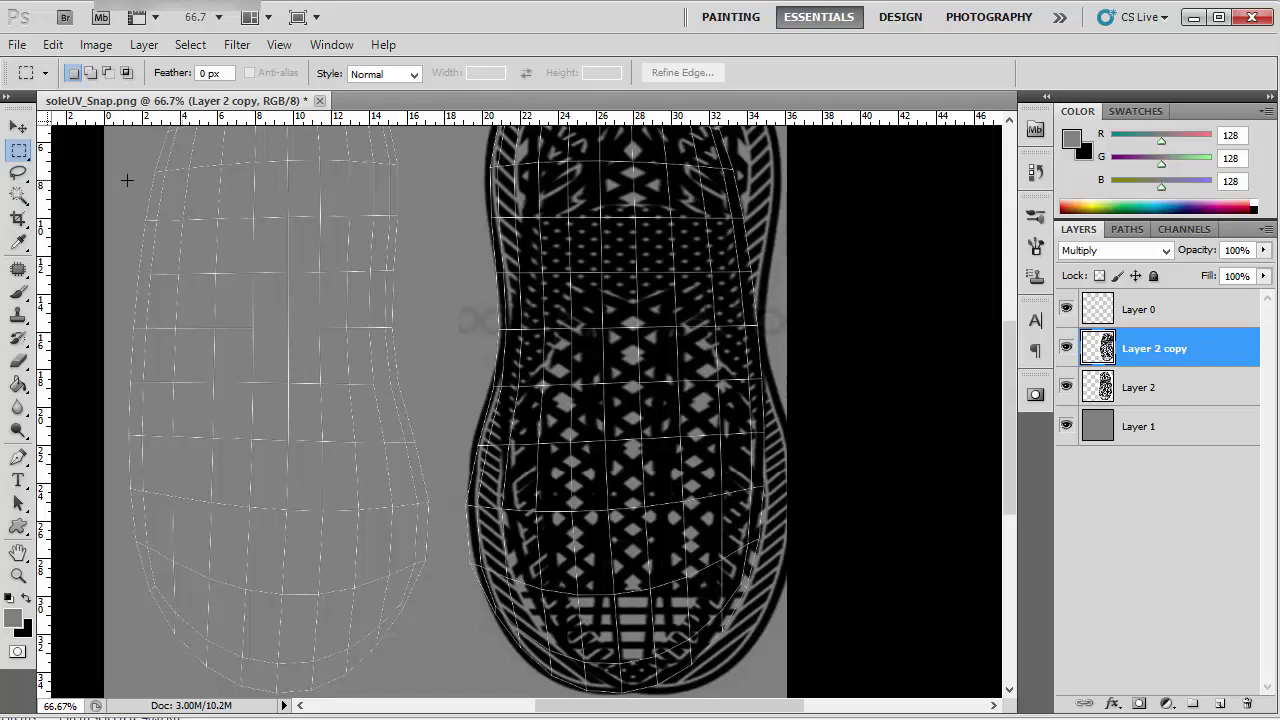
Move the mirrored Layer 2 copy over the left sole UV shell and fine-tune its position.
key(v)
drag(536, 440, 266, 421)
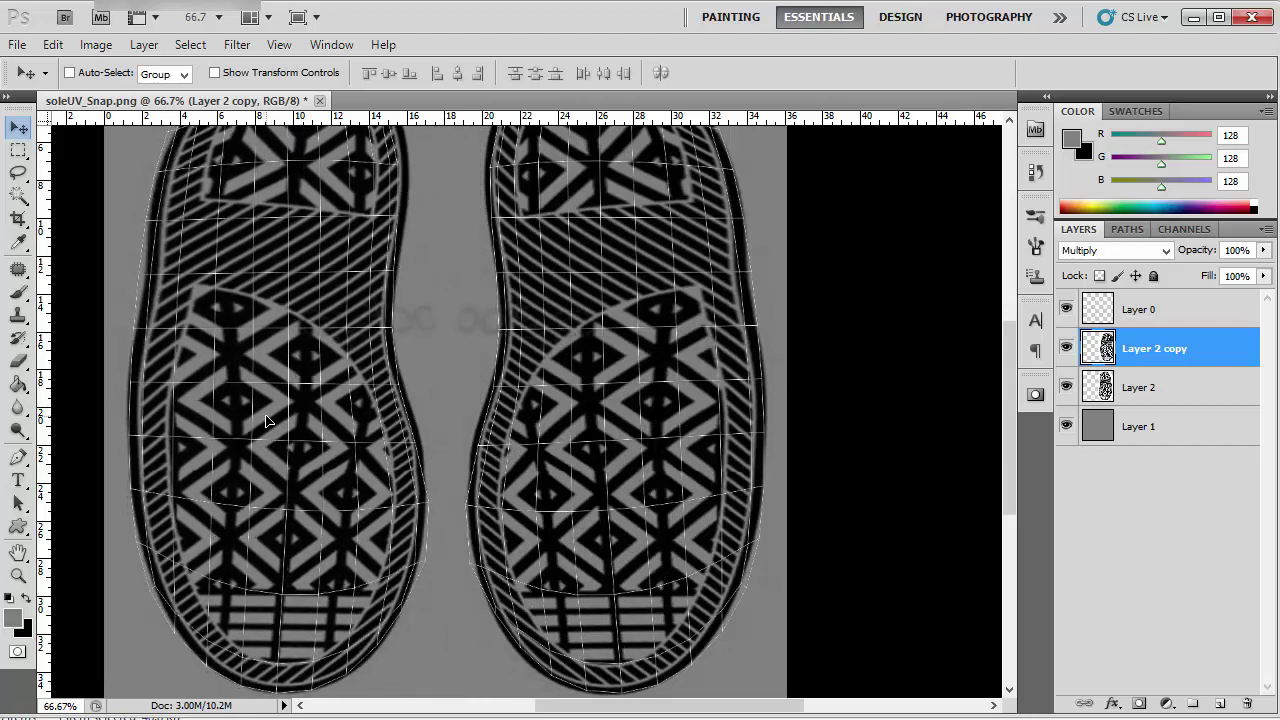
mouse_move(320, 346)
mouse_down()
mouse_move(300, 486)
mouse_move(329, 391)
mouse_move(323, 337)
mouse_up()
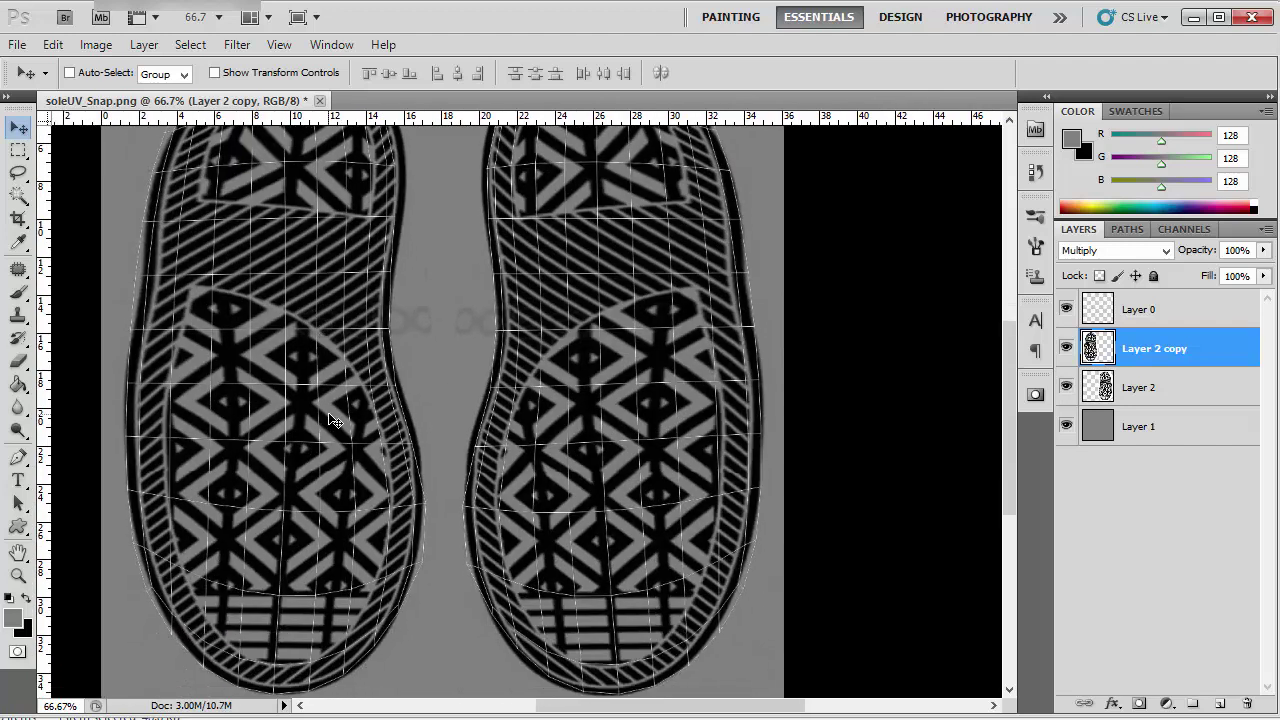
drag(322, 421, 326, 418)
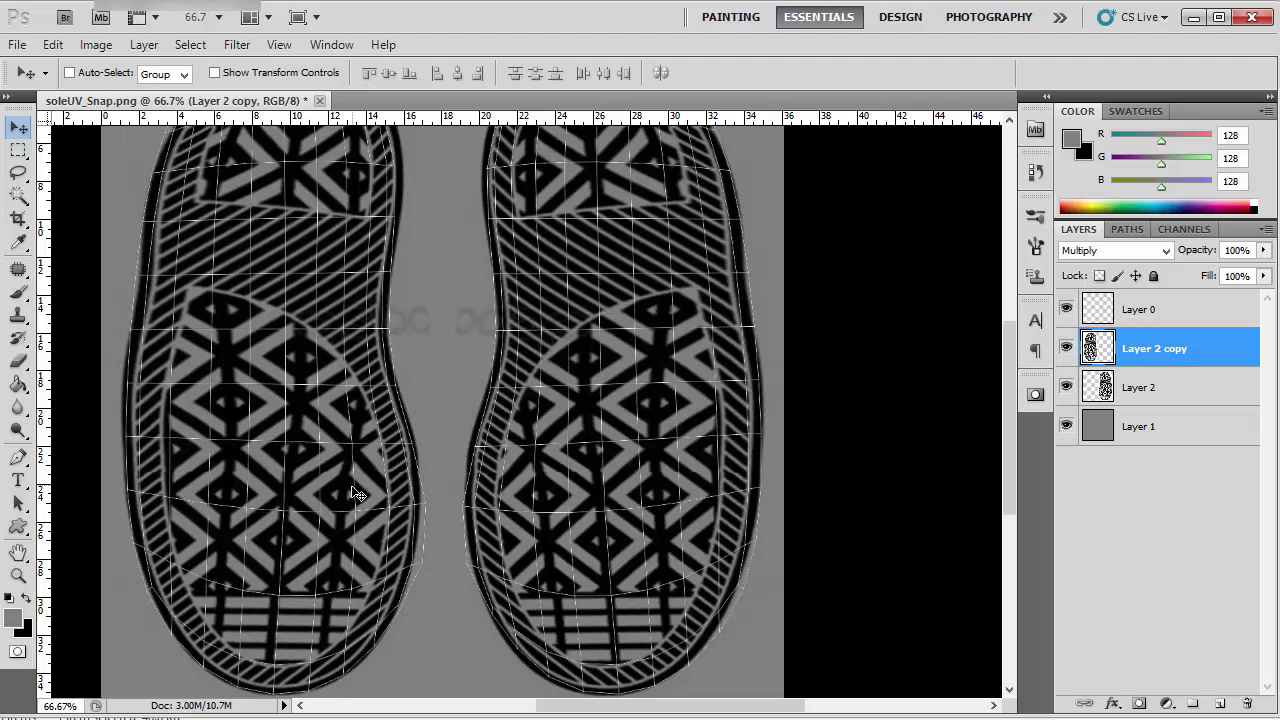
Rotate the copy about -1.5°, then warp its top edge to fit the toe and commit.
key(ctrl+t)
drag(473, 545, 474, 530)
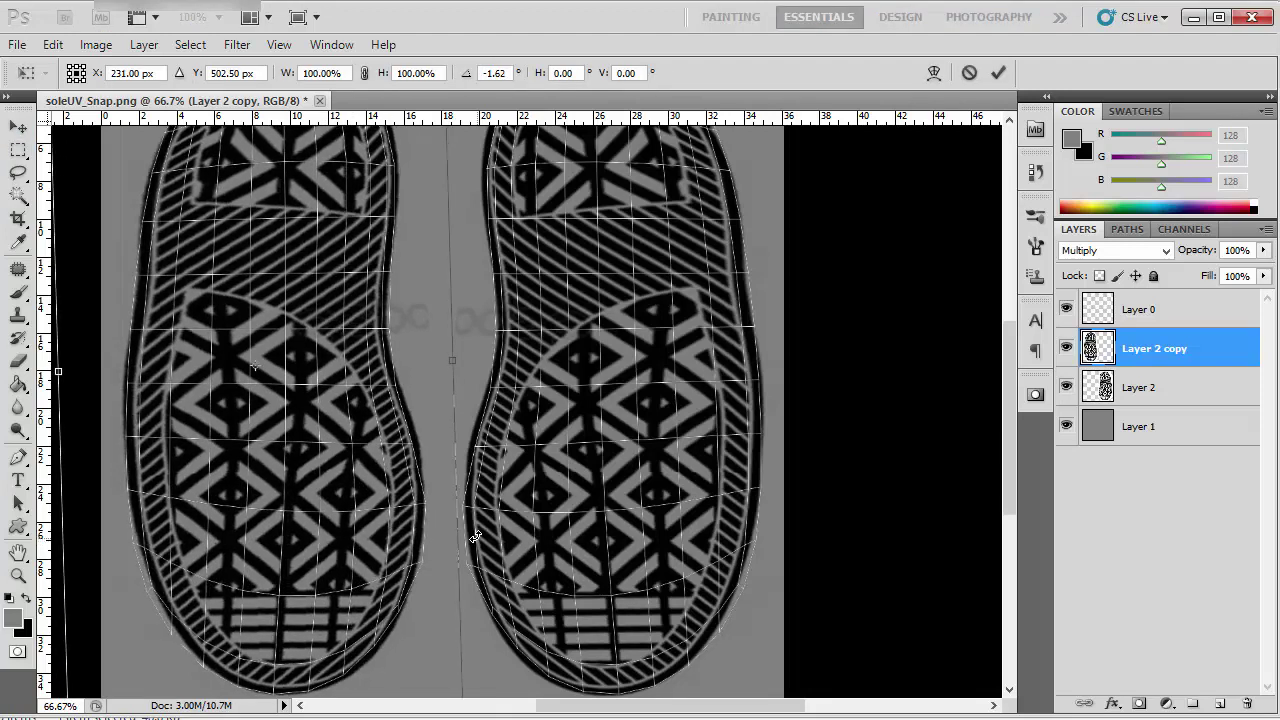
drag(340, 556, 336, 554)
drag(336, 500, 339, 585)
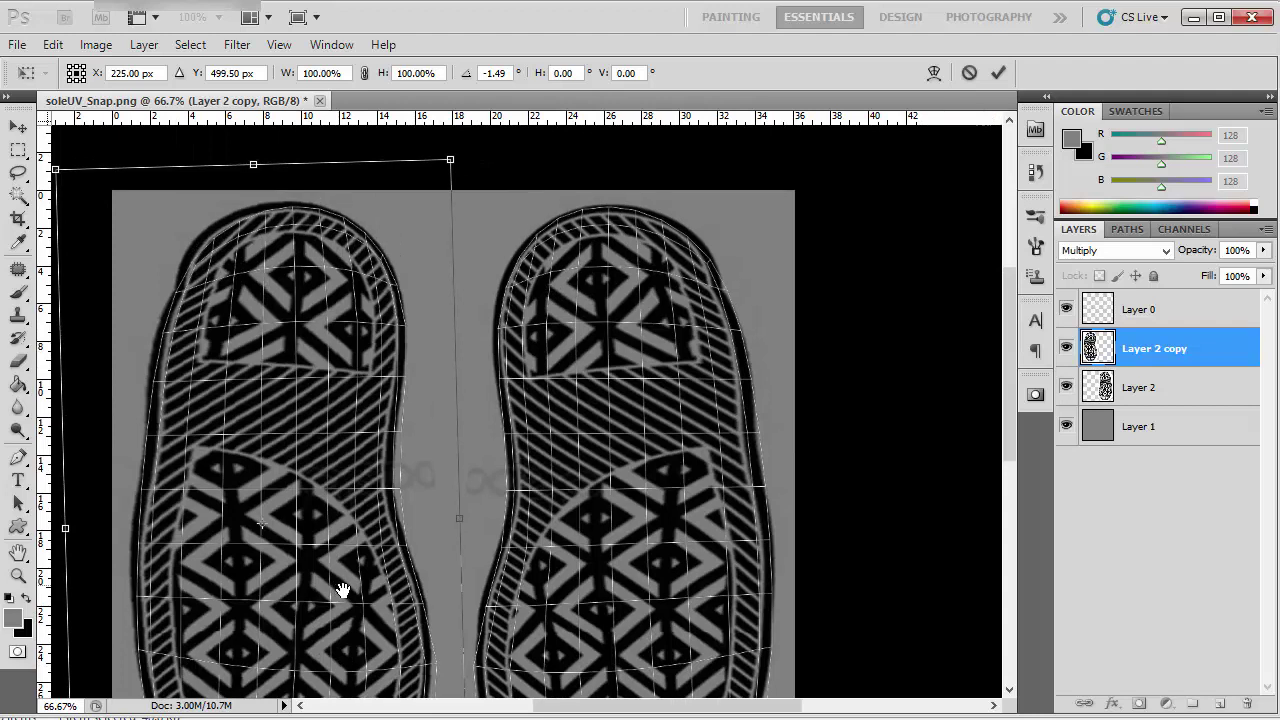
right_click(292, 412)
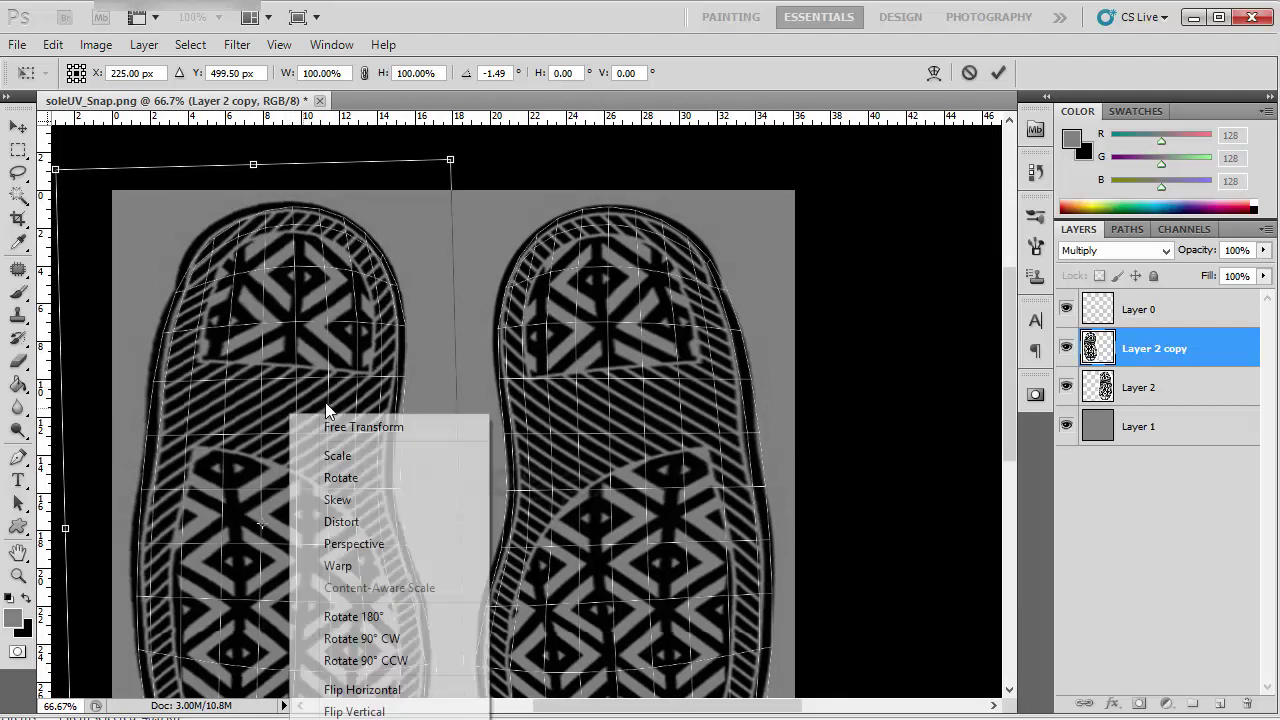
click(346, 565)
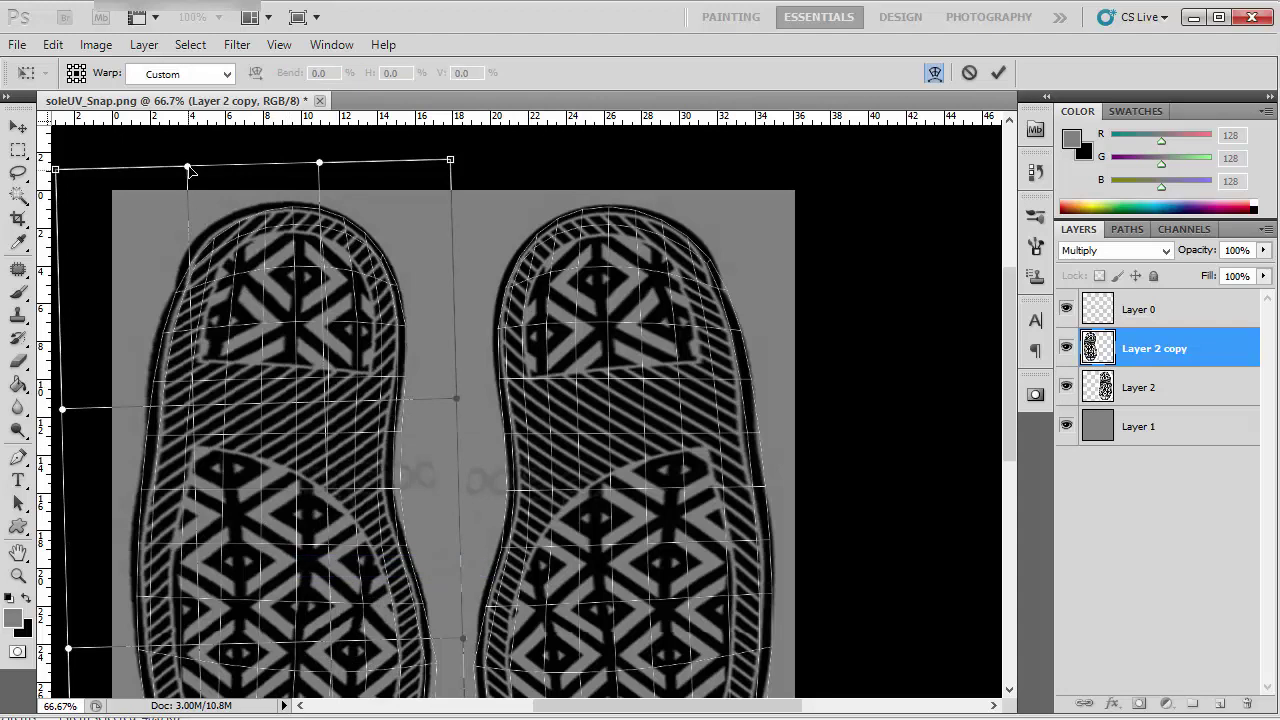
drag(190, 170, 206, 189)
key(Return)
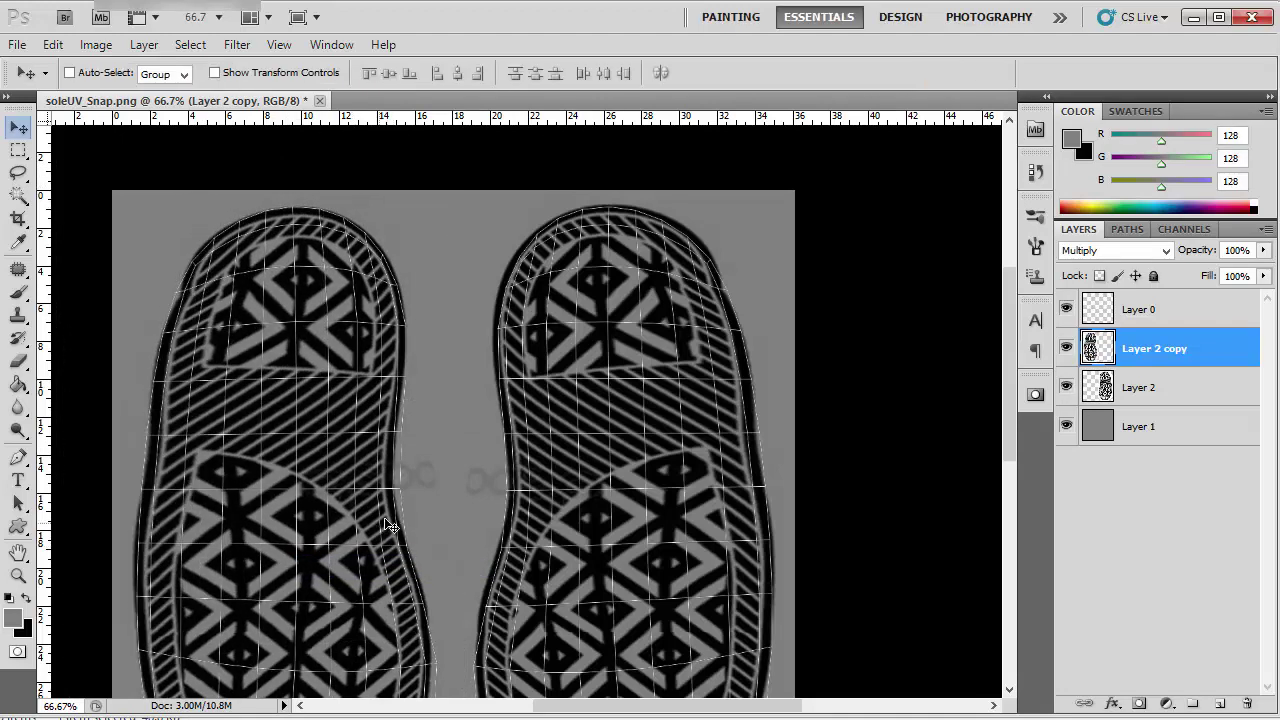
drag(368, 538, 407, 437)
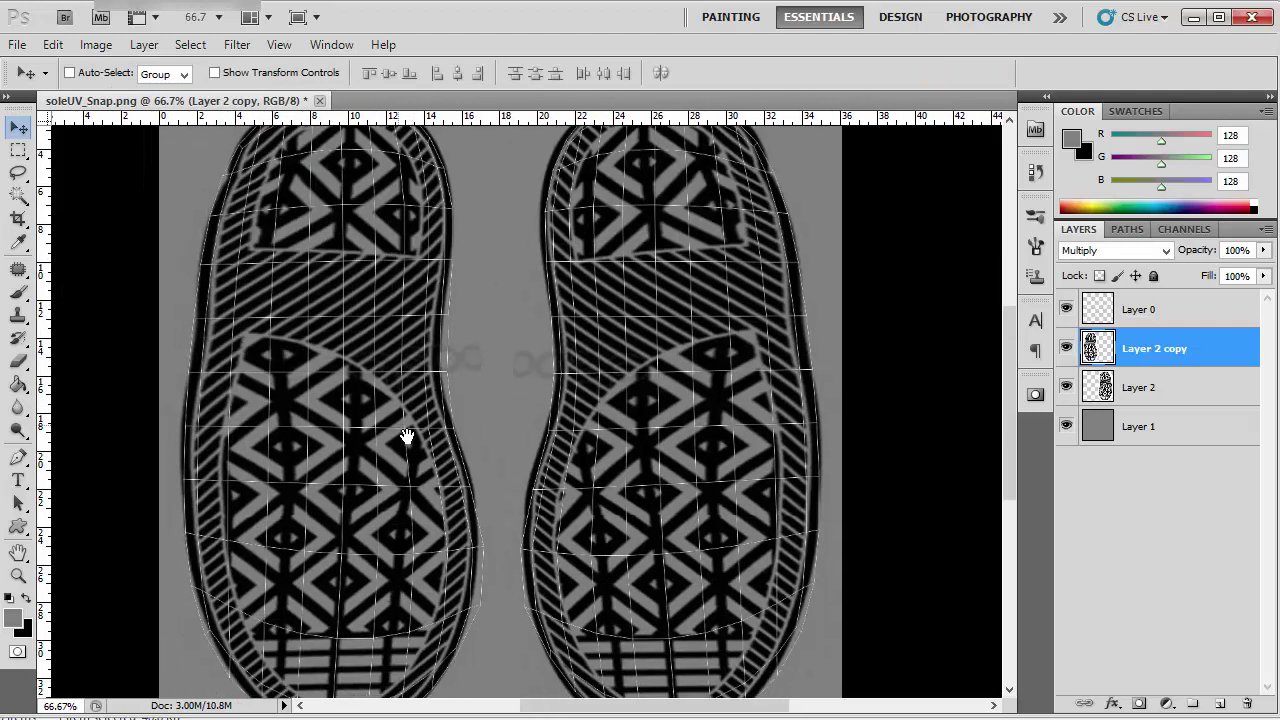
Hide the UV wireframe layer and save the image as JPEG named soleAlpha.jpg.
click(1066, 309)
key(m)
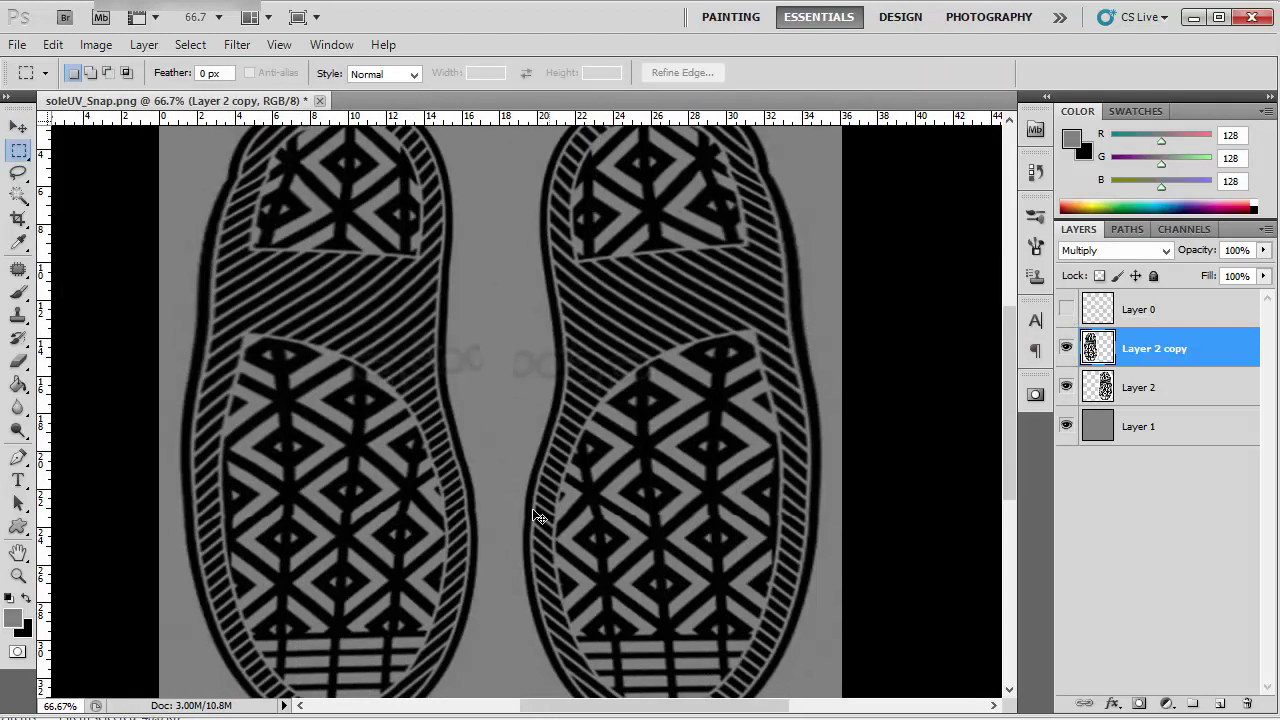
key(ctrl+shift+s)
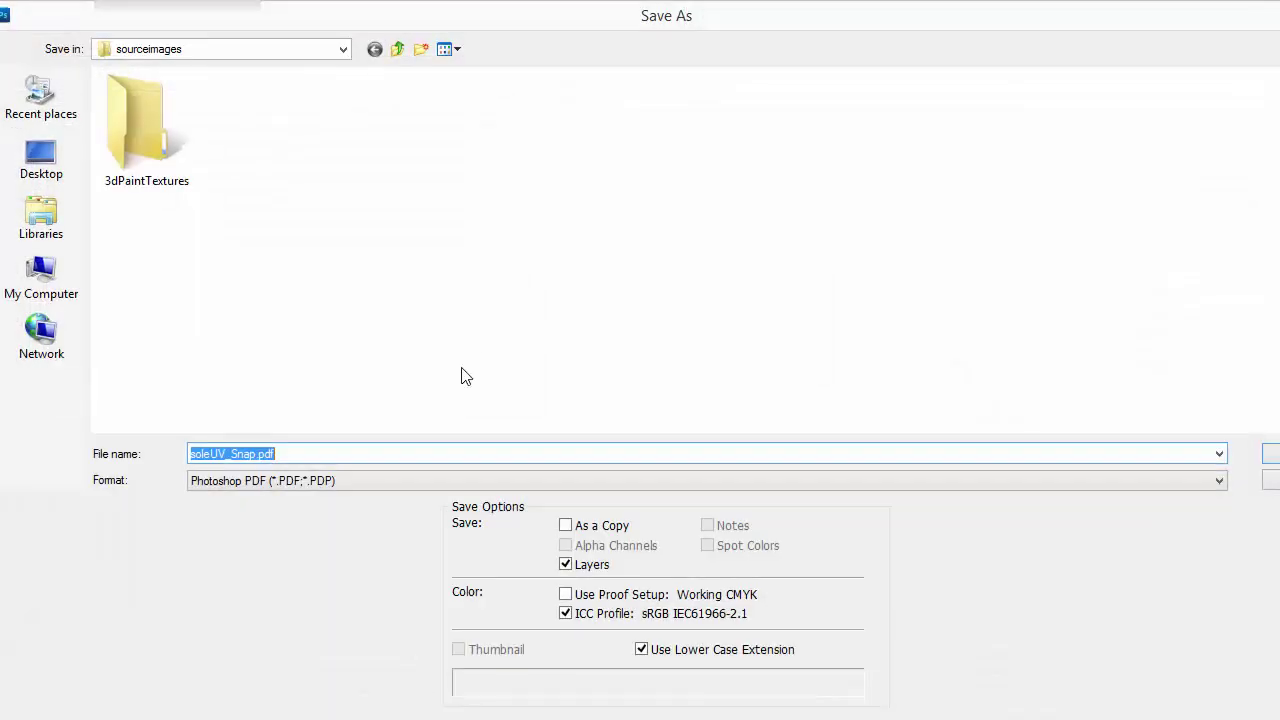
click(310, 481)
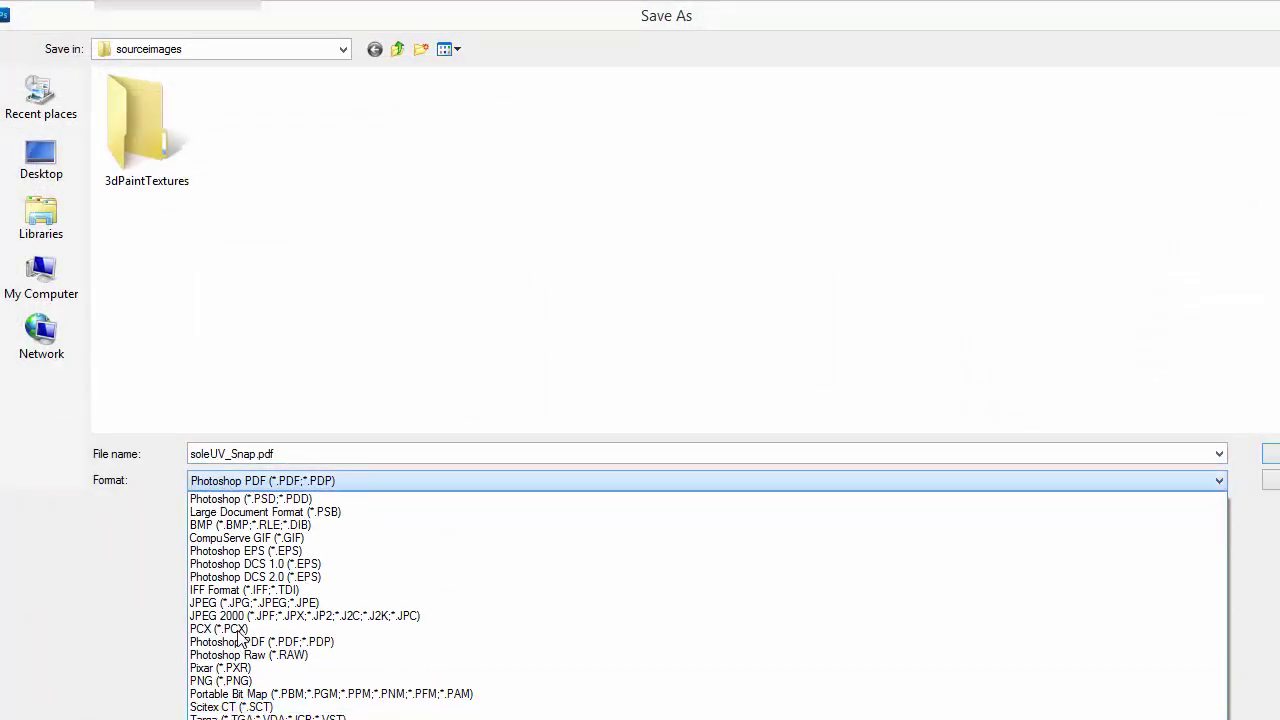
click(265, 603)
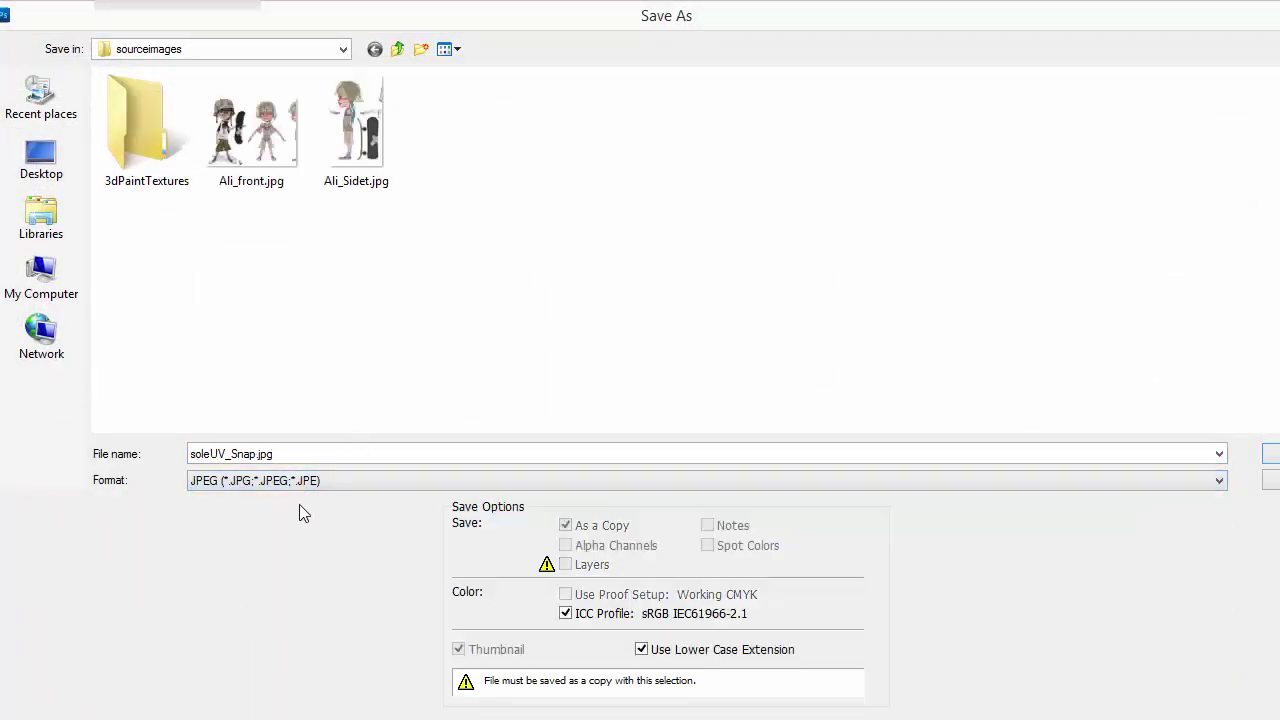
click(310, 454)
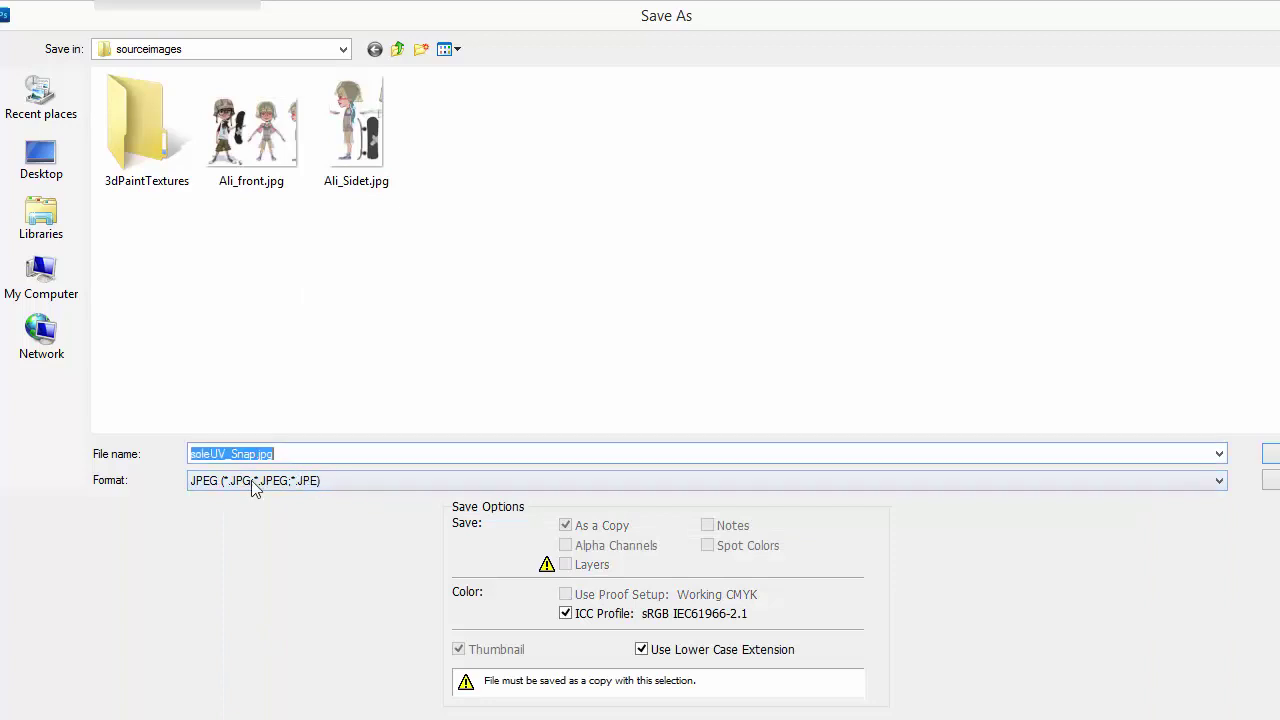
drag(257, 455, 219, 457)
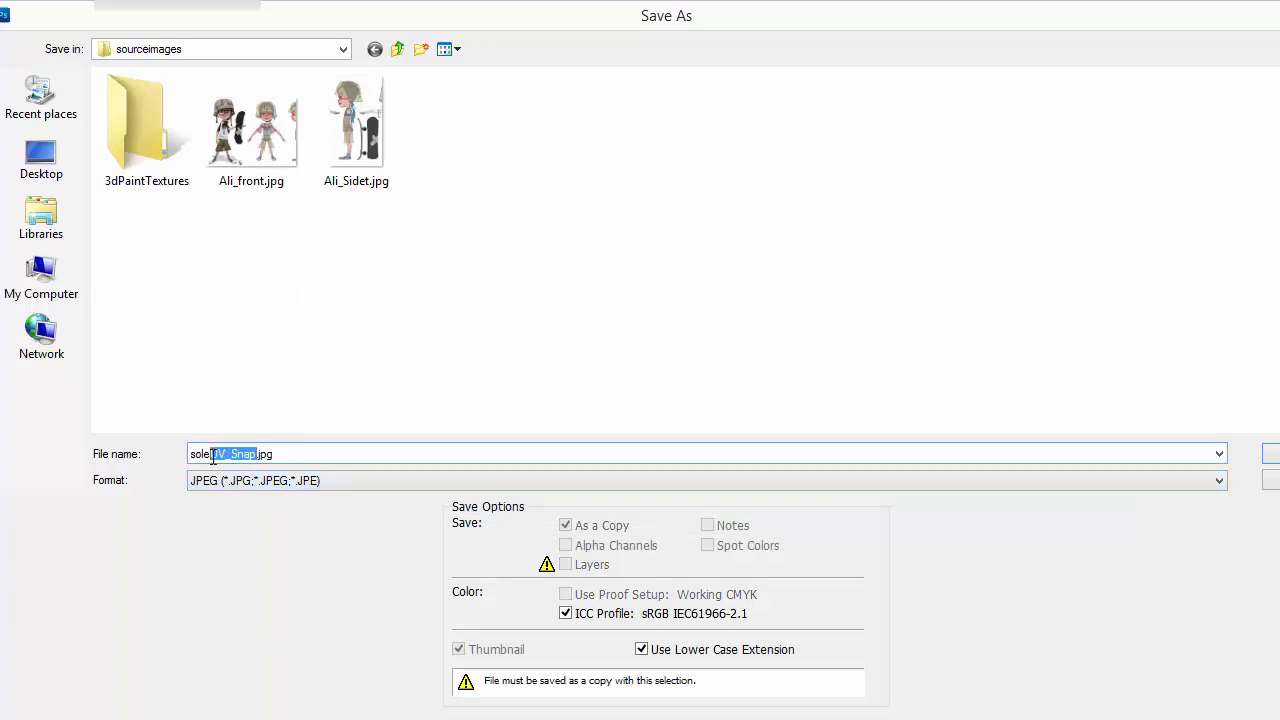
text(A)
text(li)
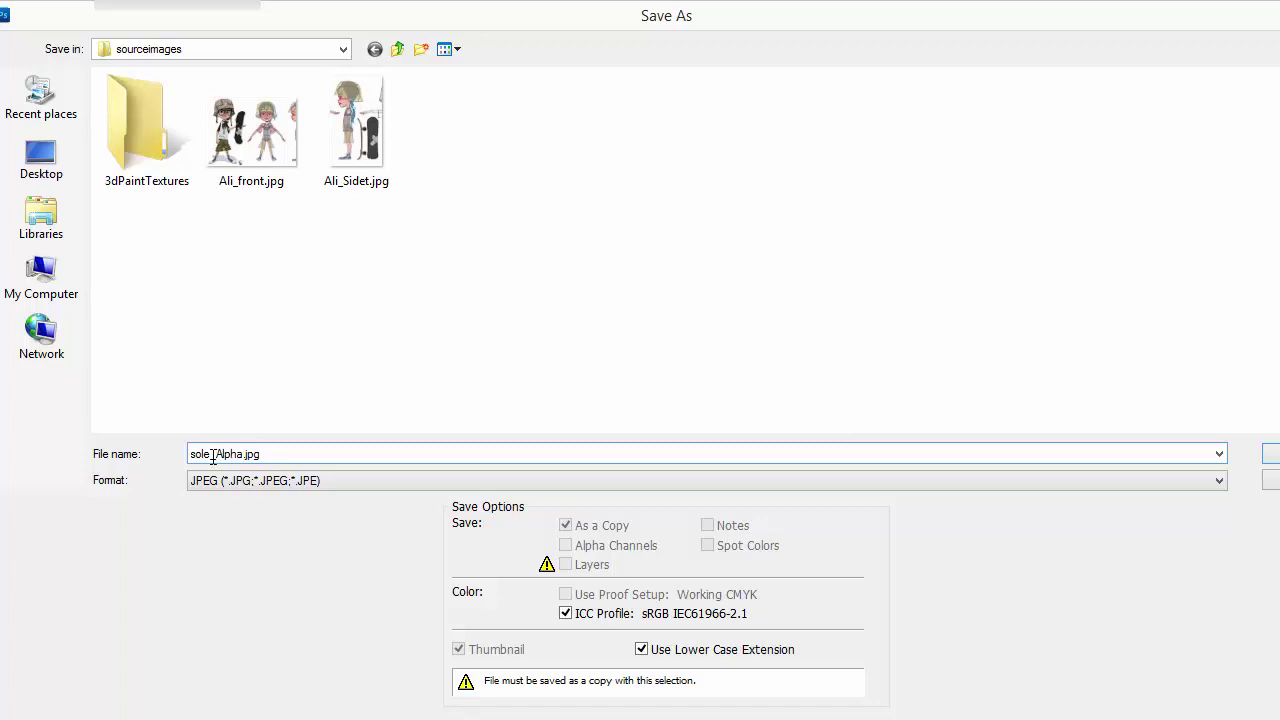
key(Return)
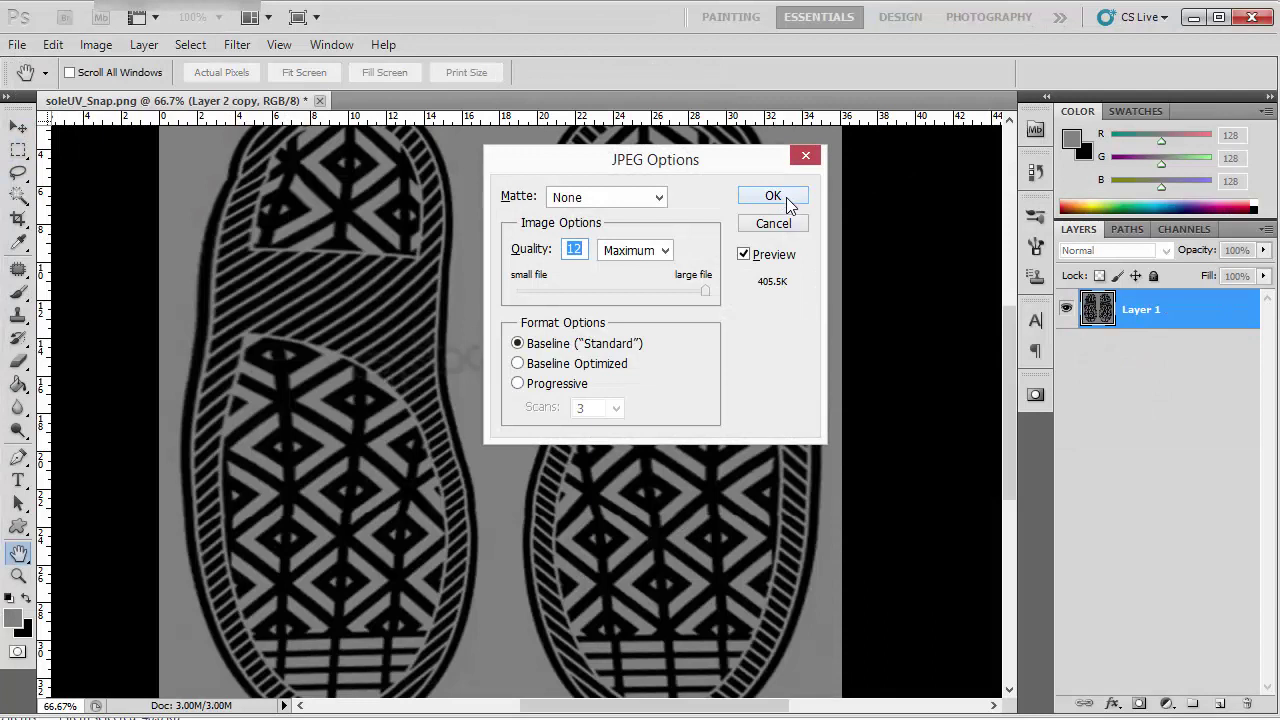
Accept JPEG quality 12 Maximum, then check the gray foreground's H, S, B values without changing them.
click(784, 197)
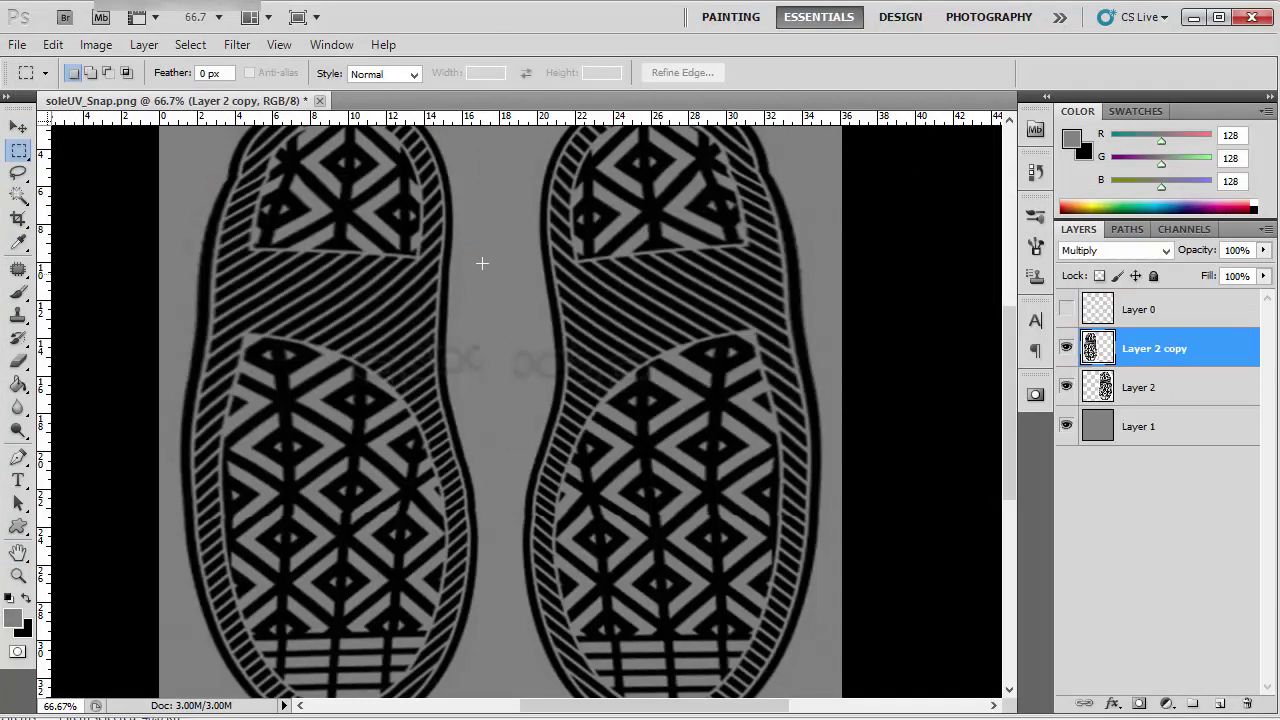
click(13, 618)
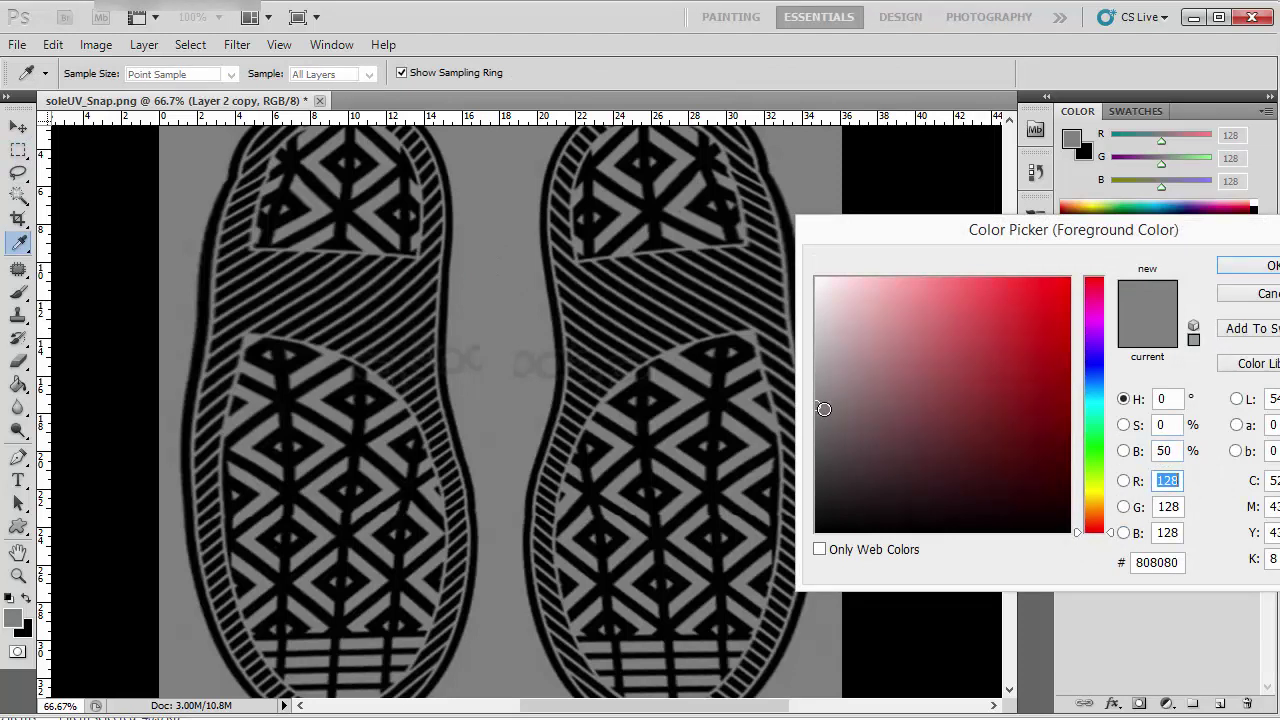
click(1170, 450)
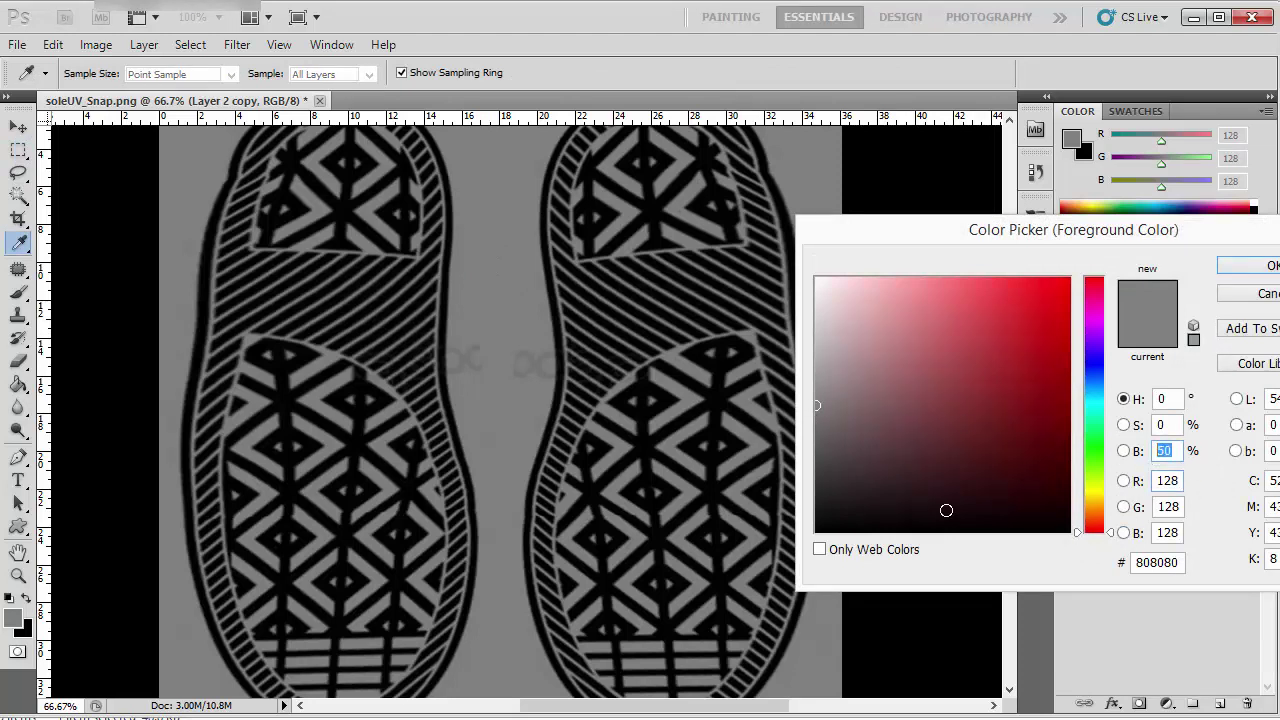
click(1168, 398)
click(1168, 425)
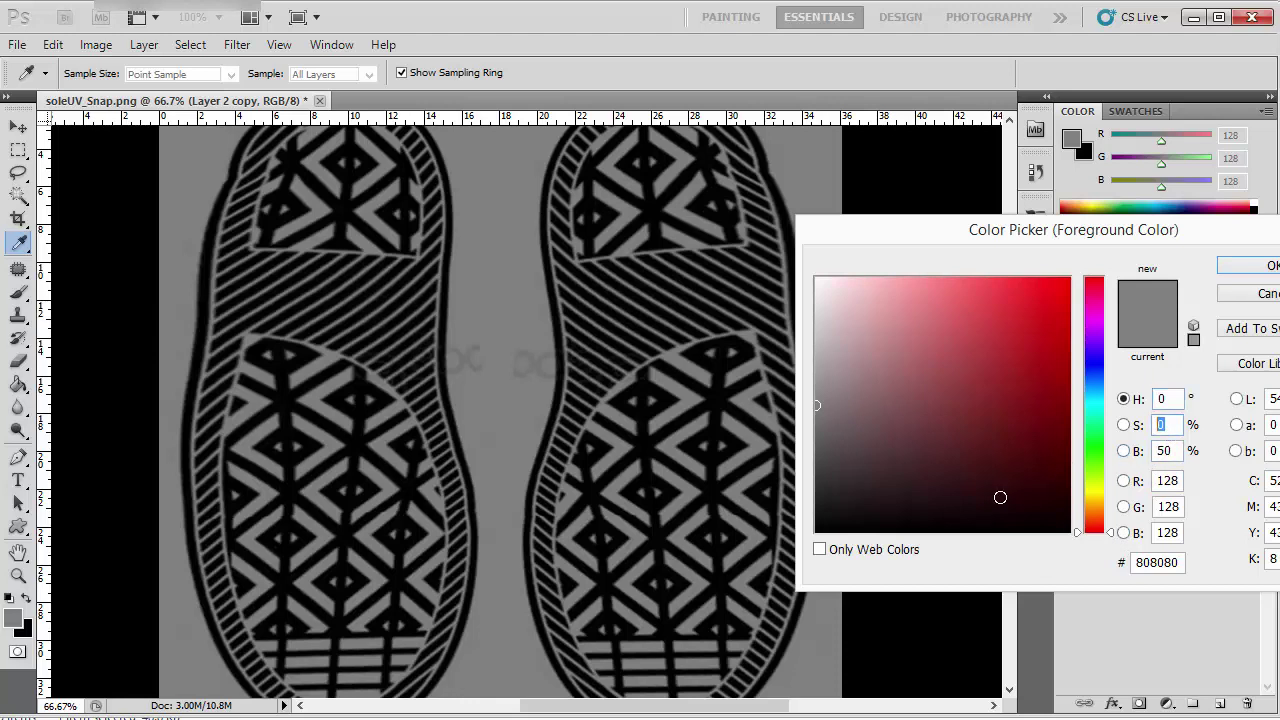
click(1273, 299)
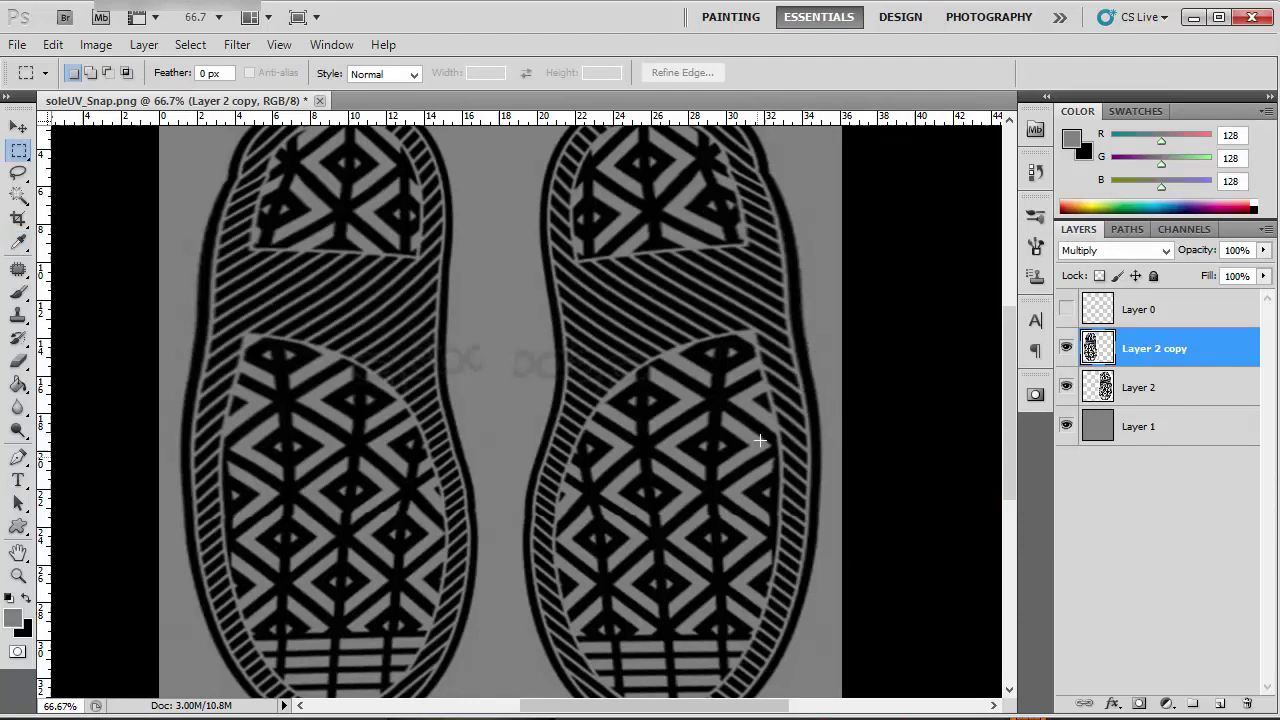